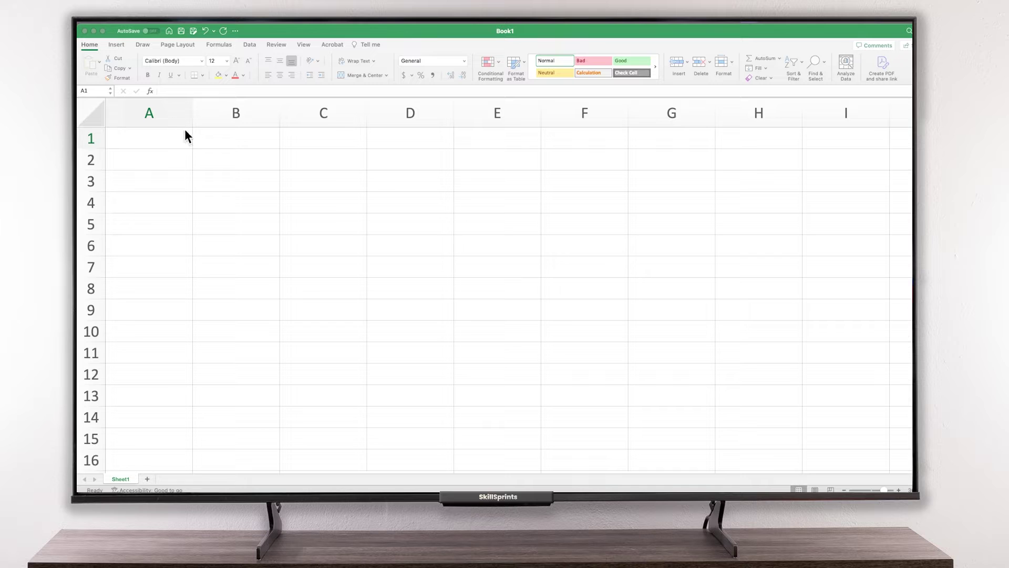
Step: Look through the Insert, Draw, Page Layout, Formulas, Data, Review, View and Acrobat command sets, ending on the Home commands
click(117, 45)
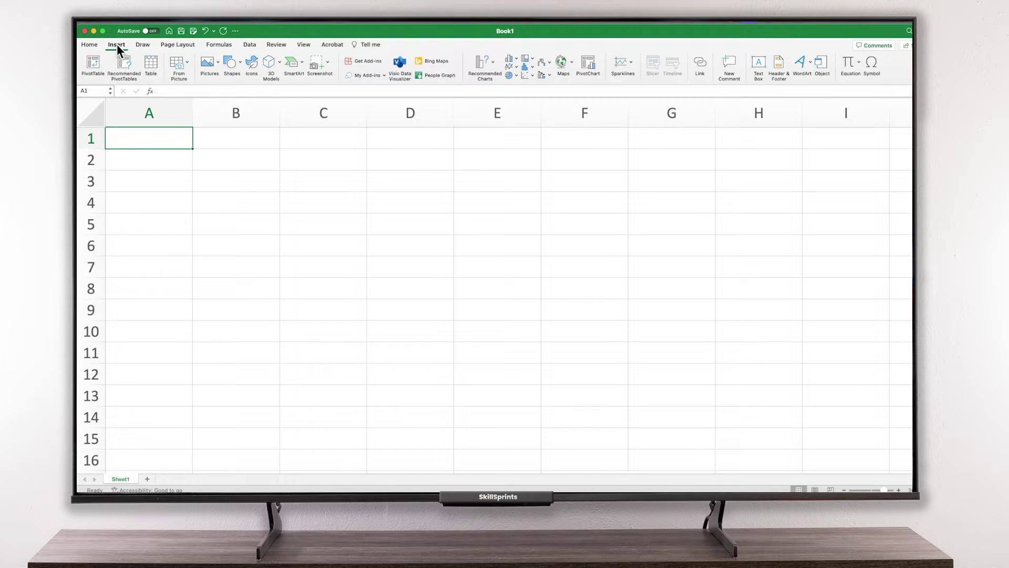
click(146, 46)
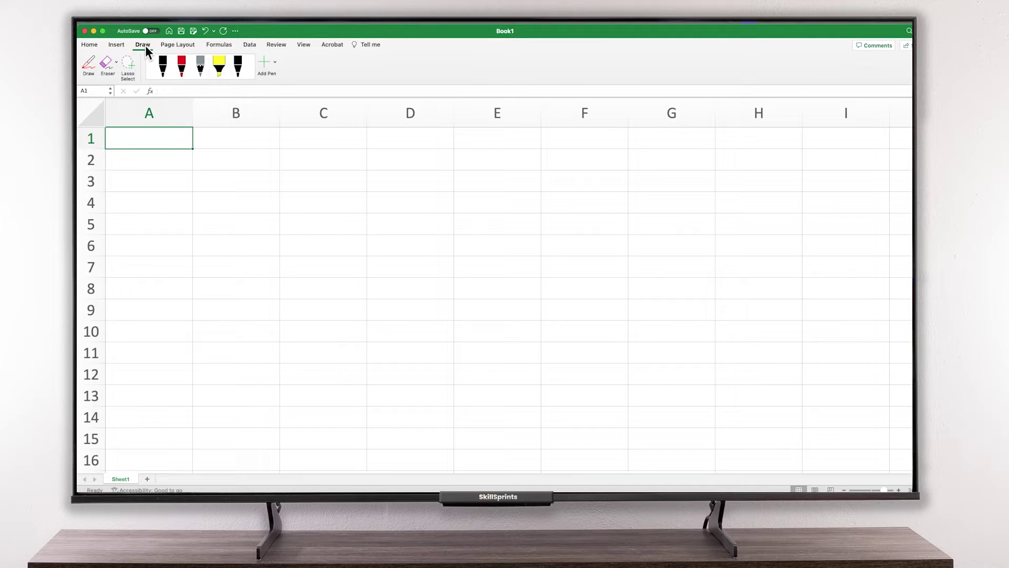
click(172, 45)
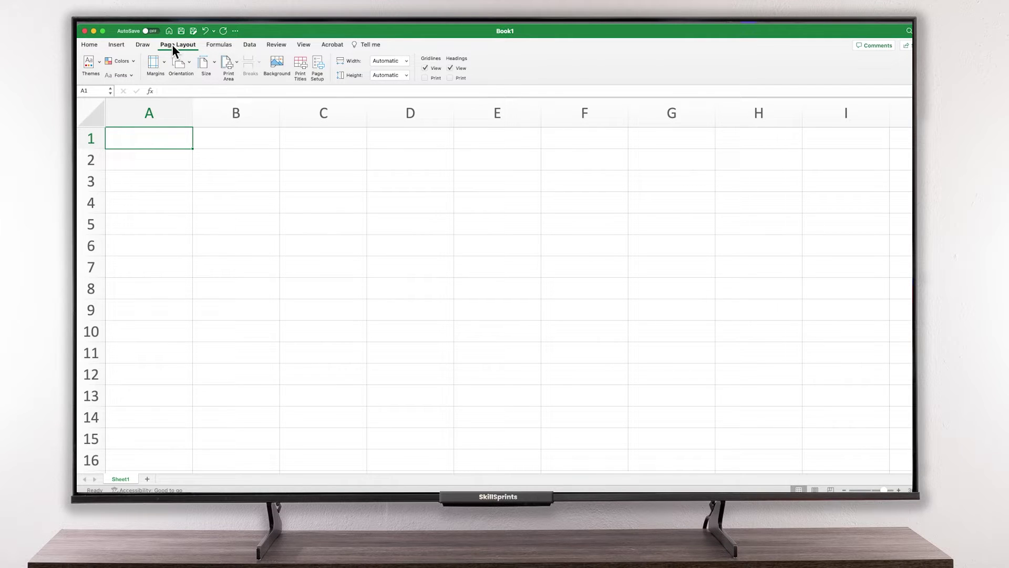
click(222, 45)
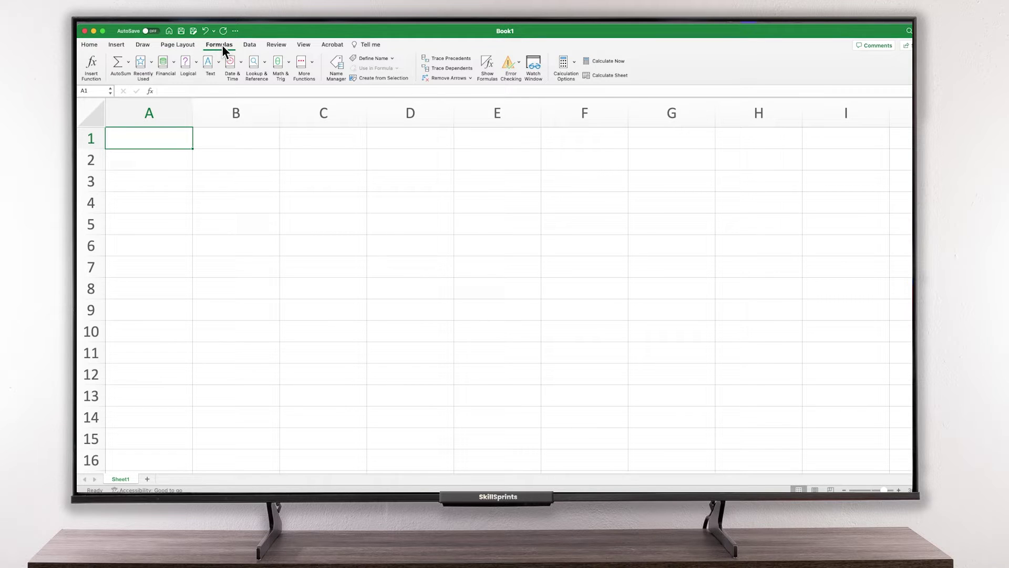
click(249, 47)
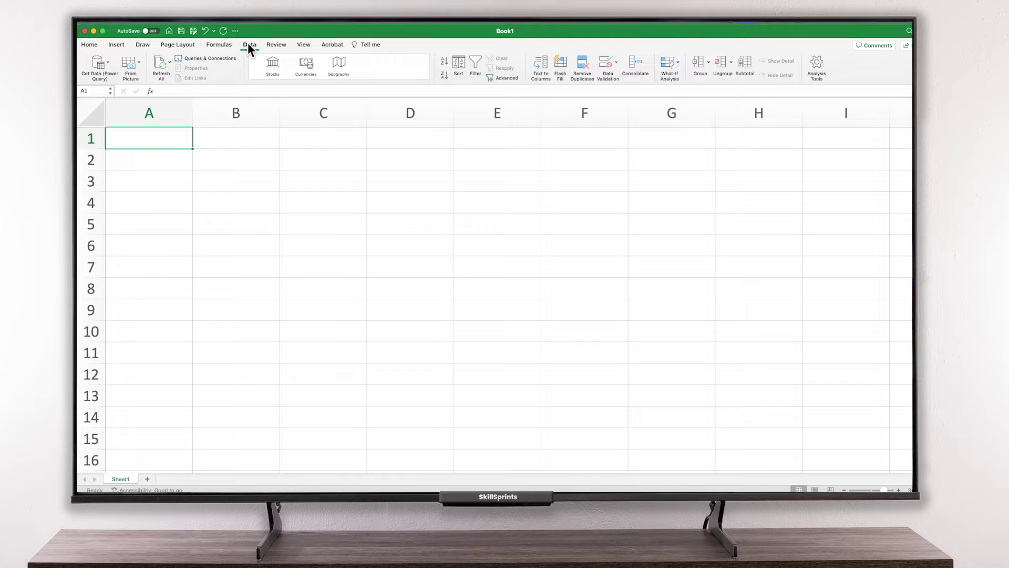
click(273, 46)
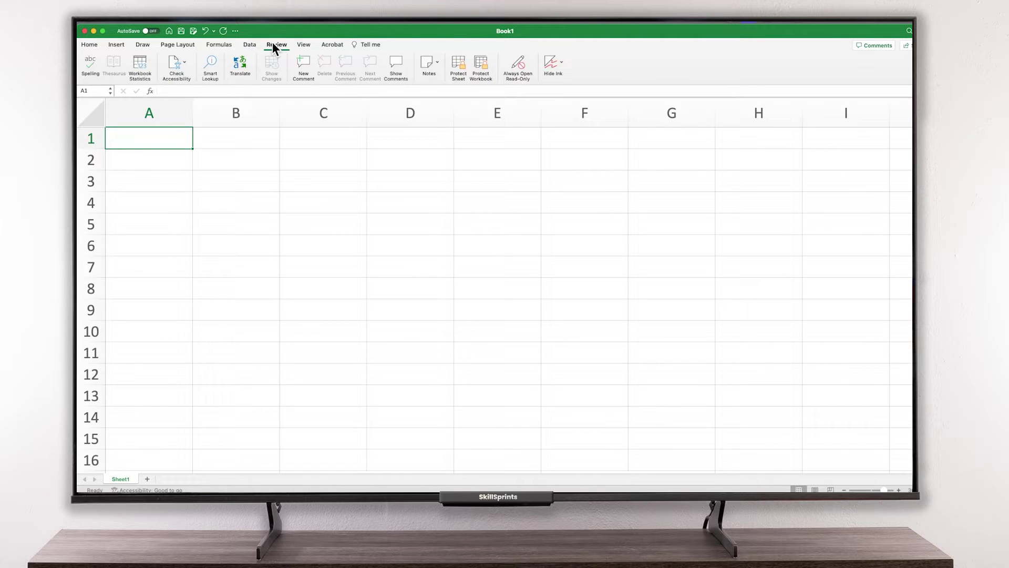
click(303, 46)
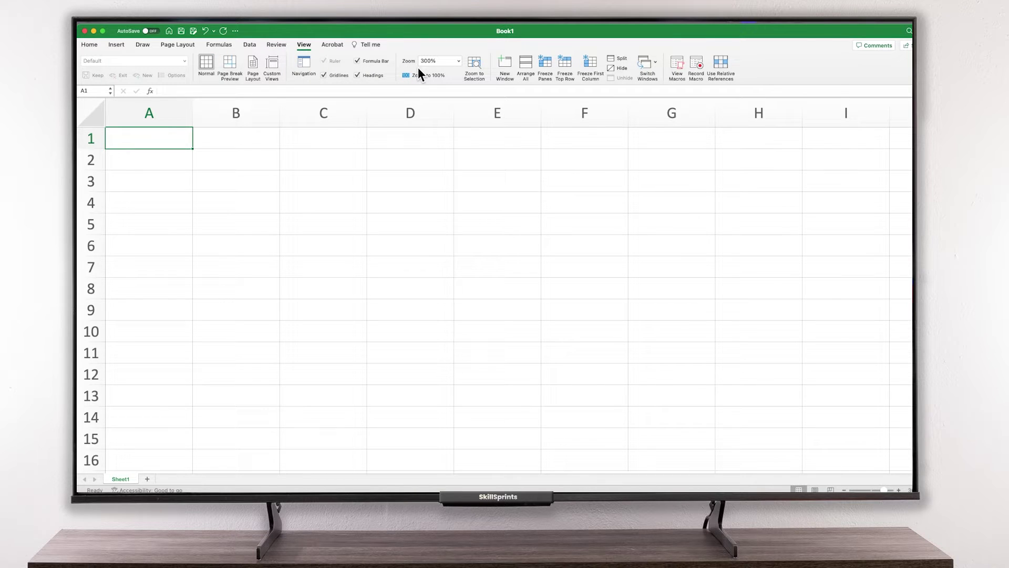
click(397, 46)
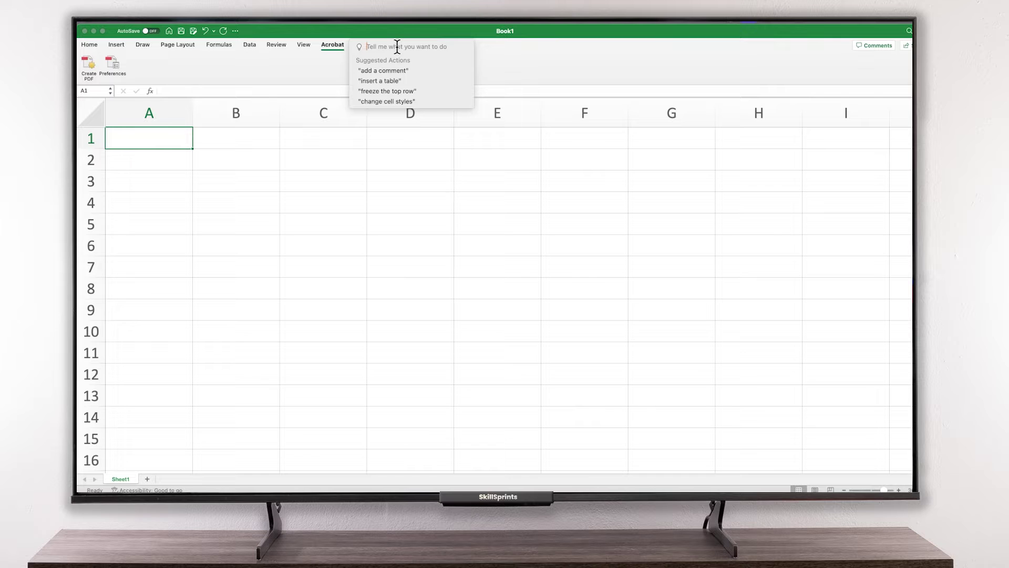
click(333, 46)
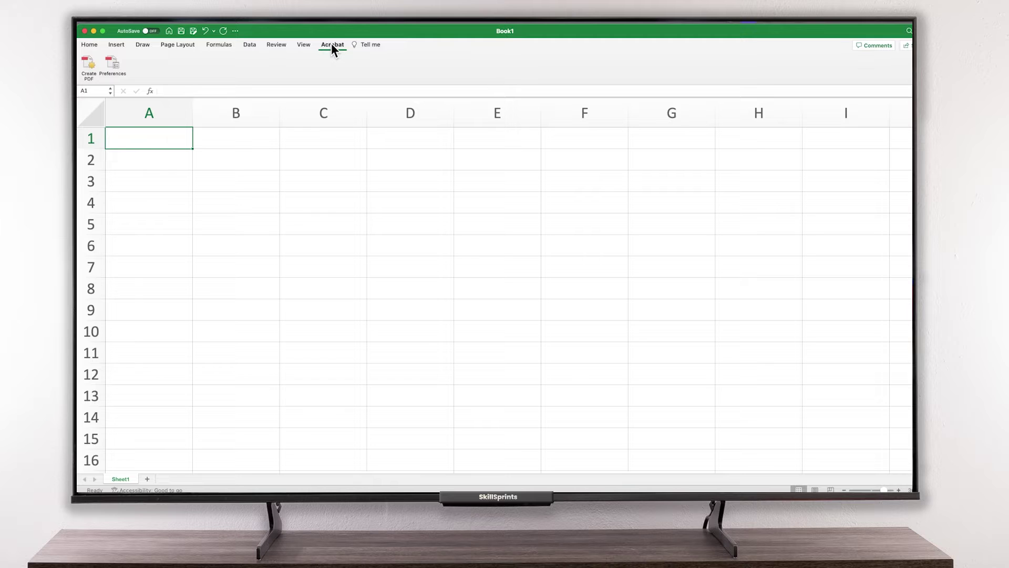
click(89, 45)
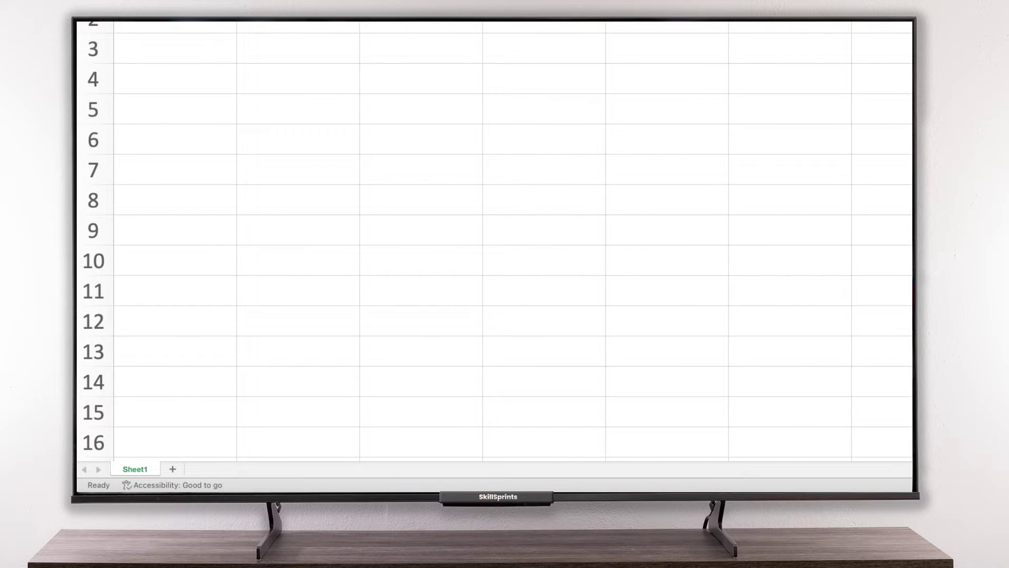
Step: Rename the worksheet Sheet1 as "My first Spreadsheet"
double_click(141, 469)
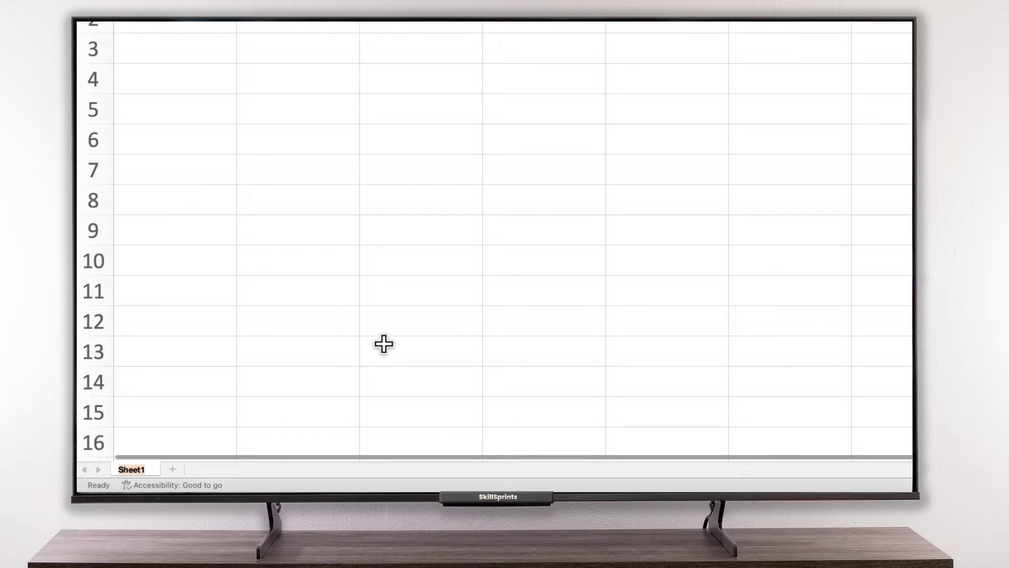
text(My first )
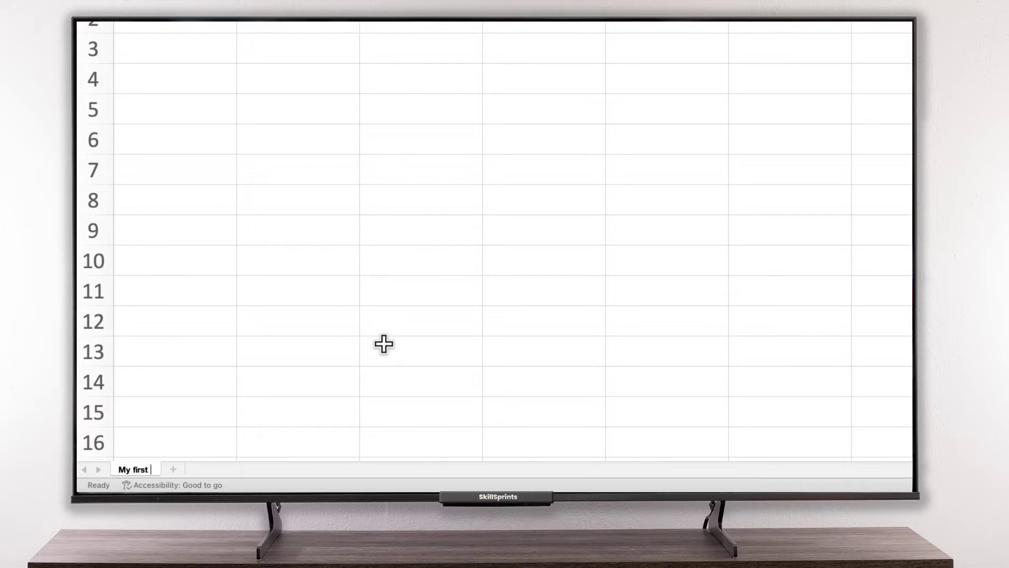
text(Spreadsheet)
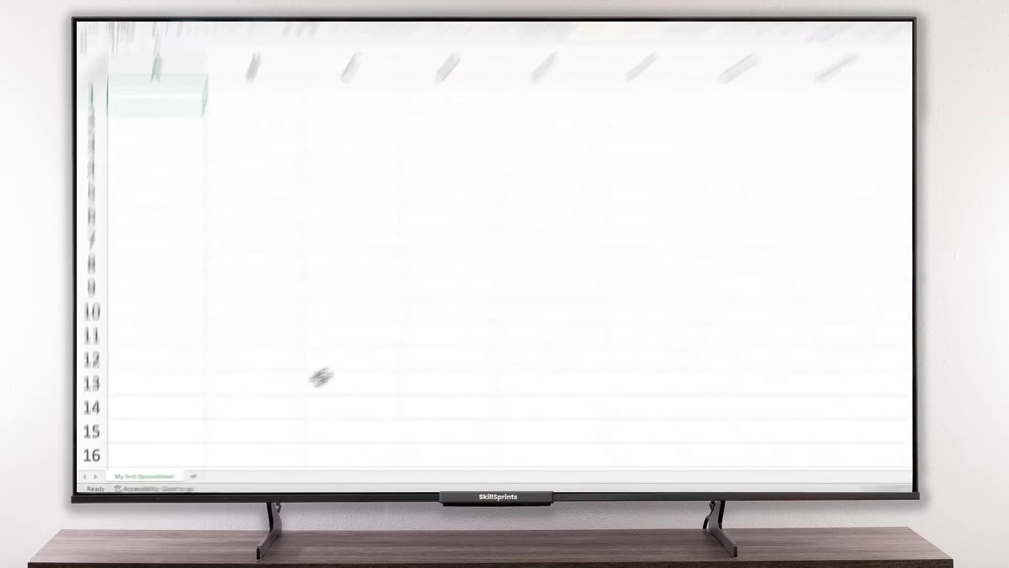
key(Return)
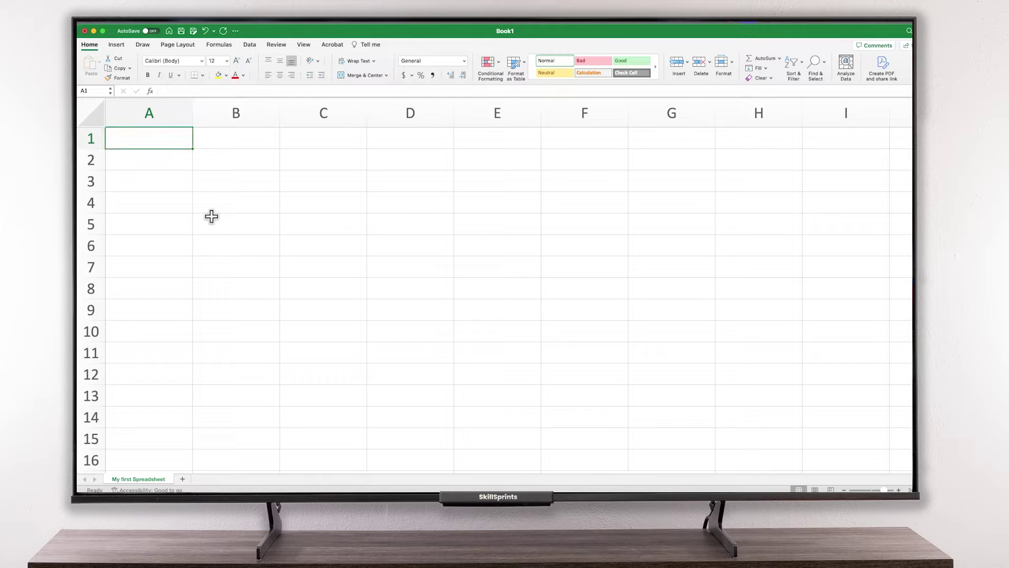
click(229, 164)
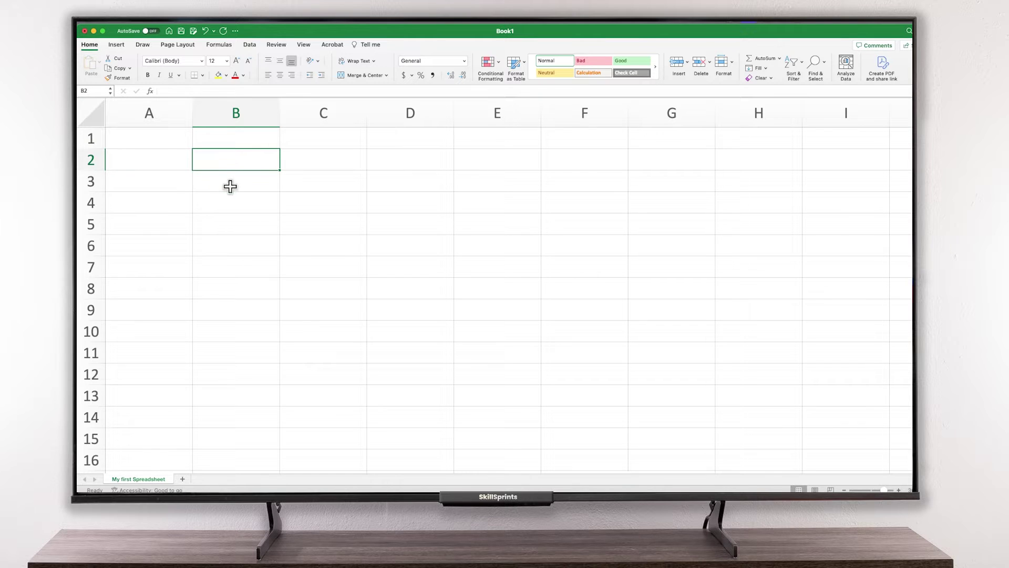
click(230, 184)
click(225, 204)
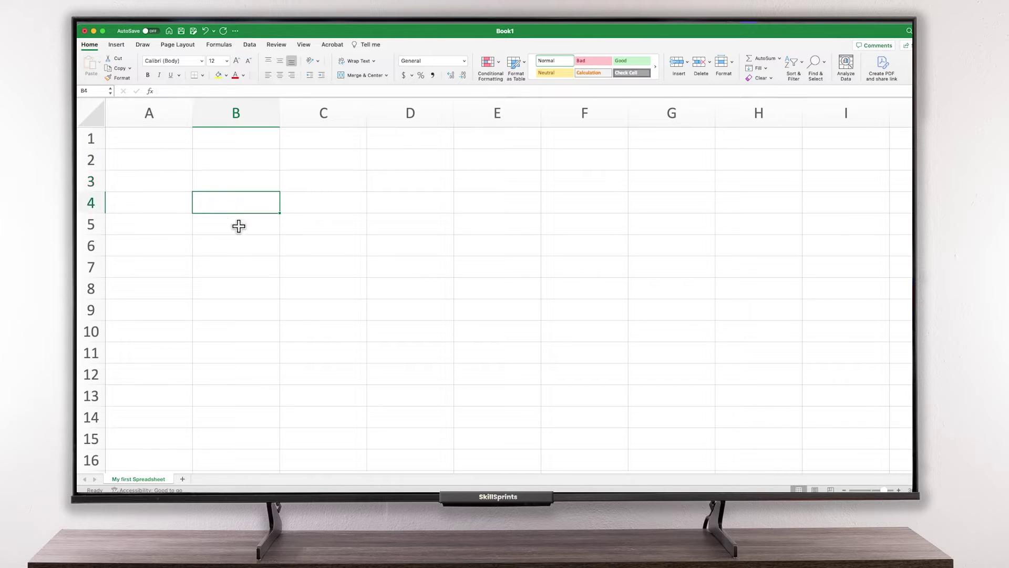
click(319, 228)
Step: Enter the column headings "Band Name", "Song Name" and "Rating" in cells B2, C2 and D2
click(223, 165)
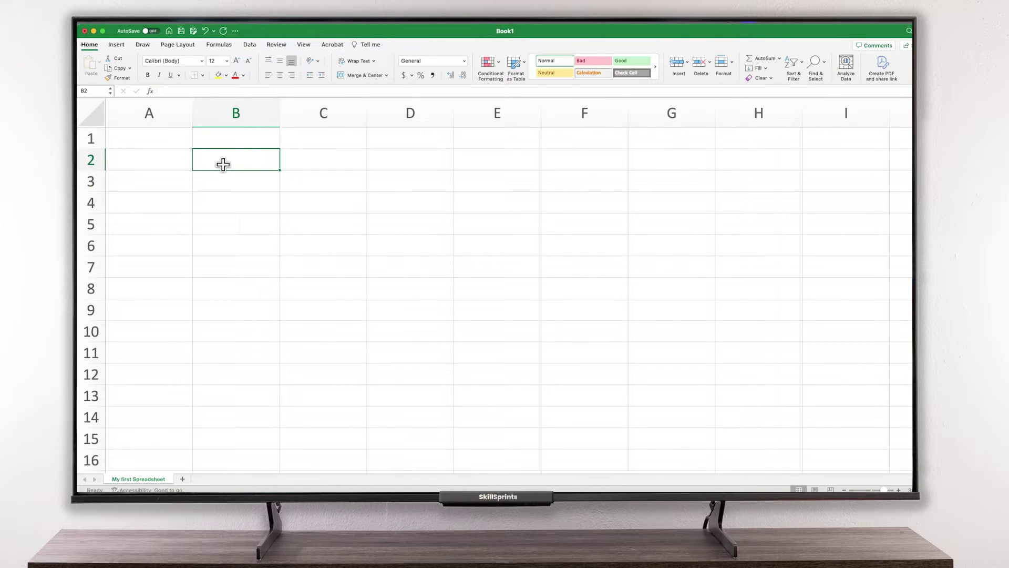
click(188, 90)
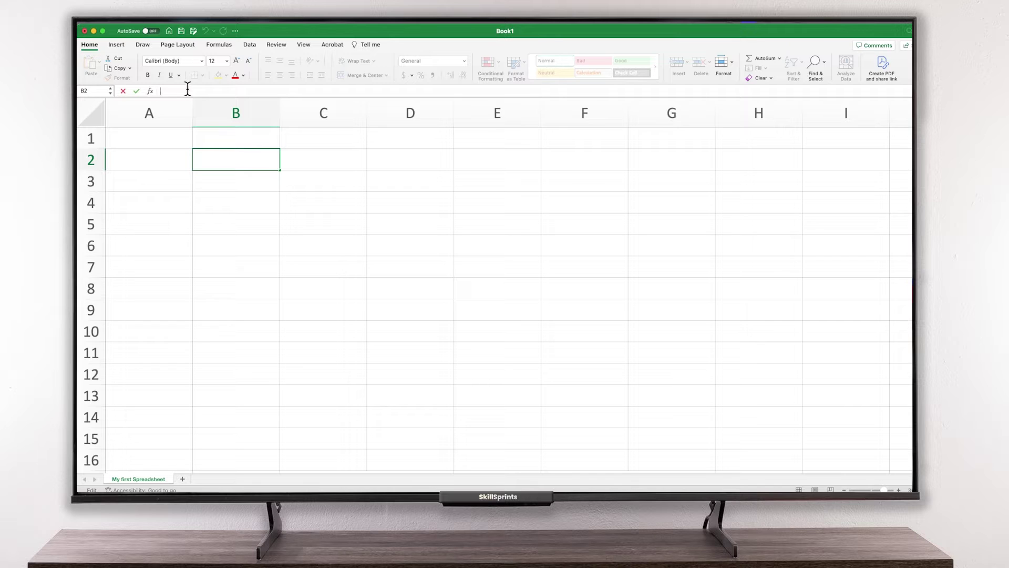
text(Band Name)
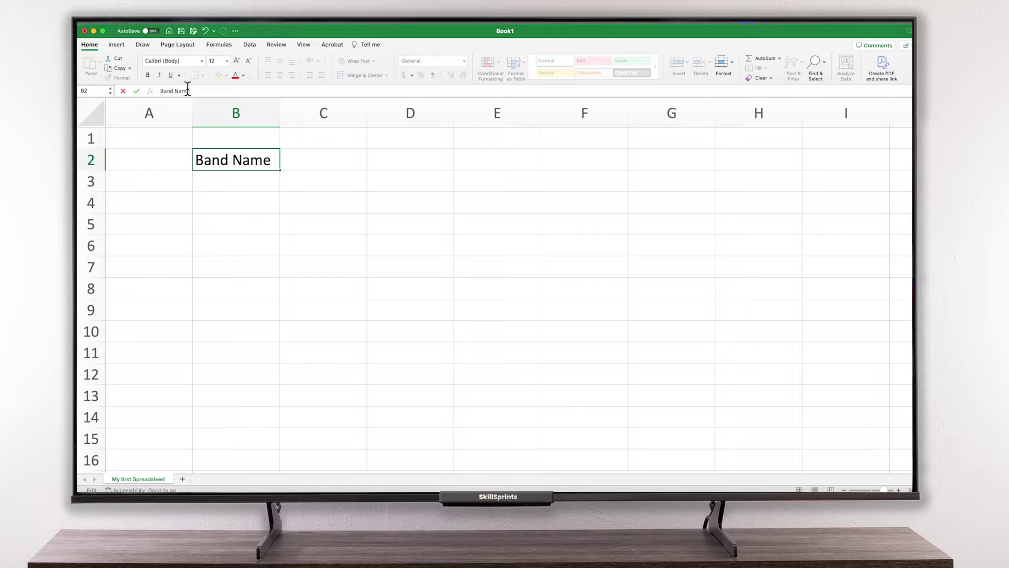
key(Return)
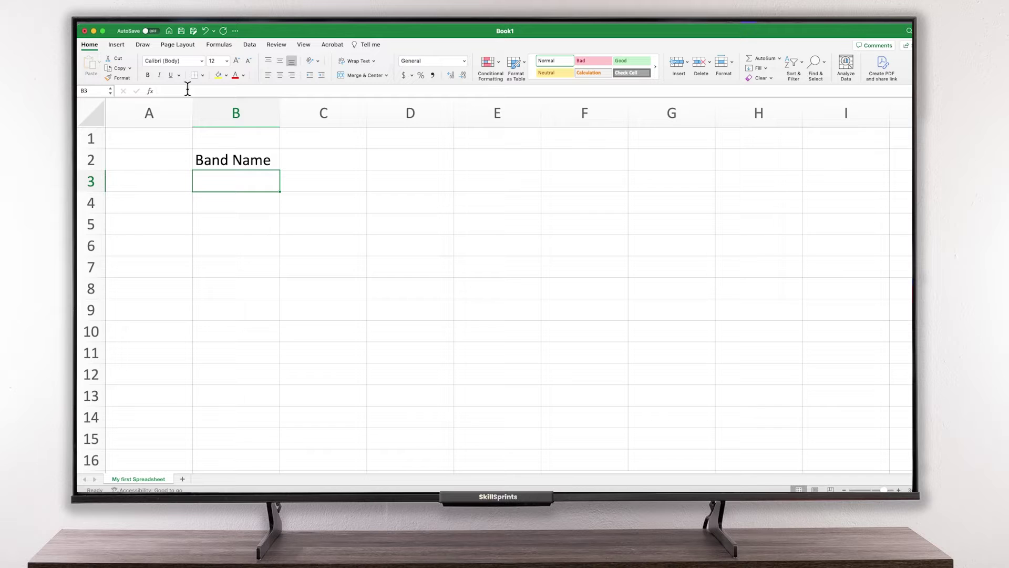
key(Right)
key(Up)
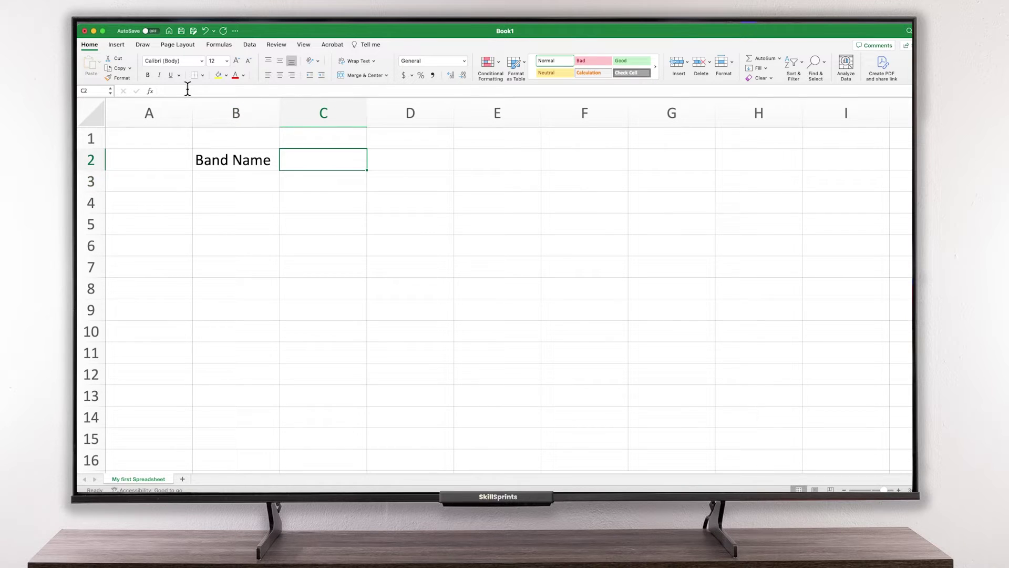
text(Song Name)
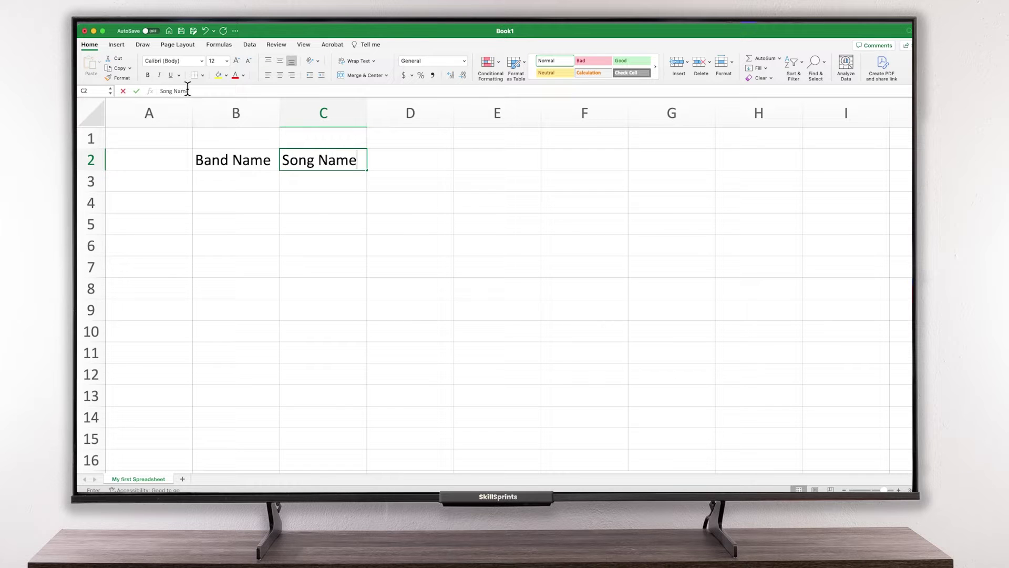
key(Tab)
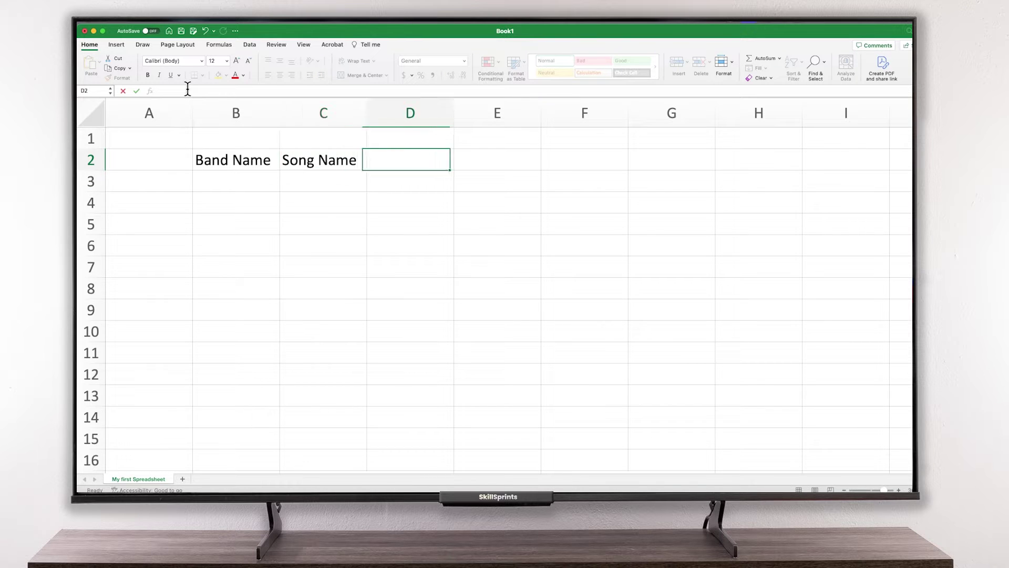
text(Rating)
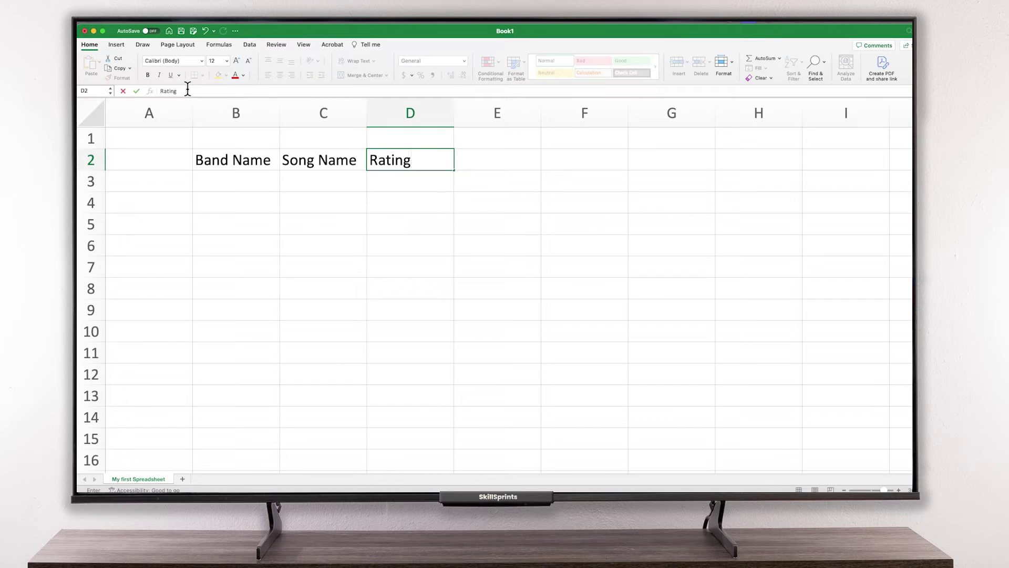
key(Return)
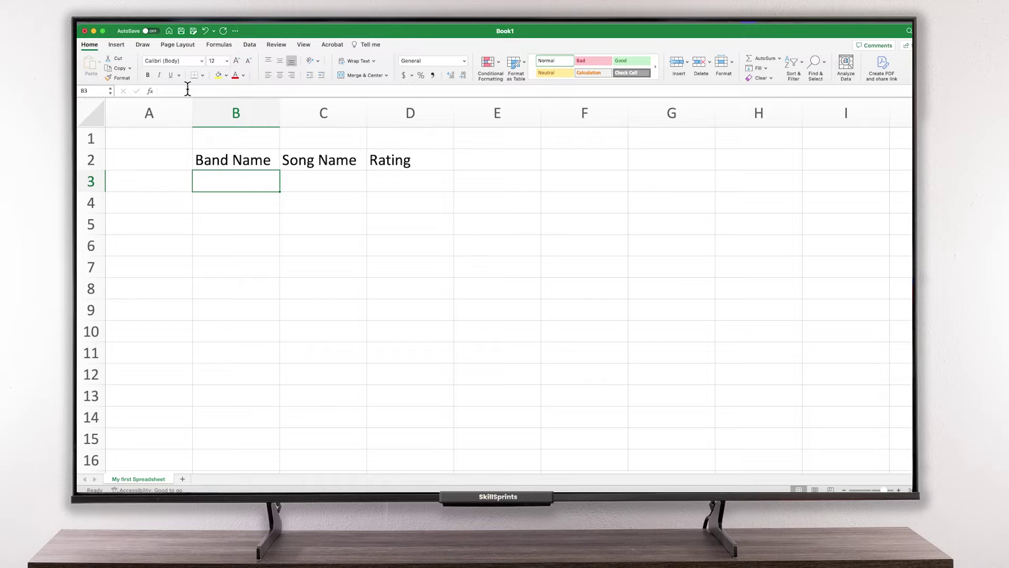
Step: Fill row 3 under the headings with the band Journey, the song Faithfully and a rating of 5
text(Journey)
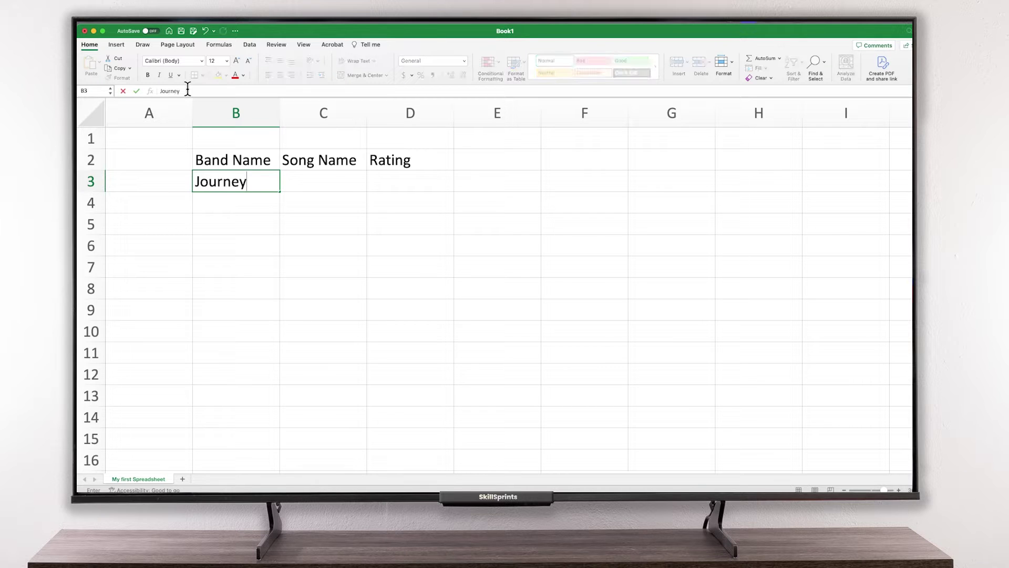
key(Tab)
text(Faithfully)
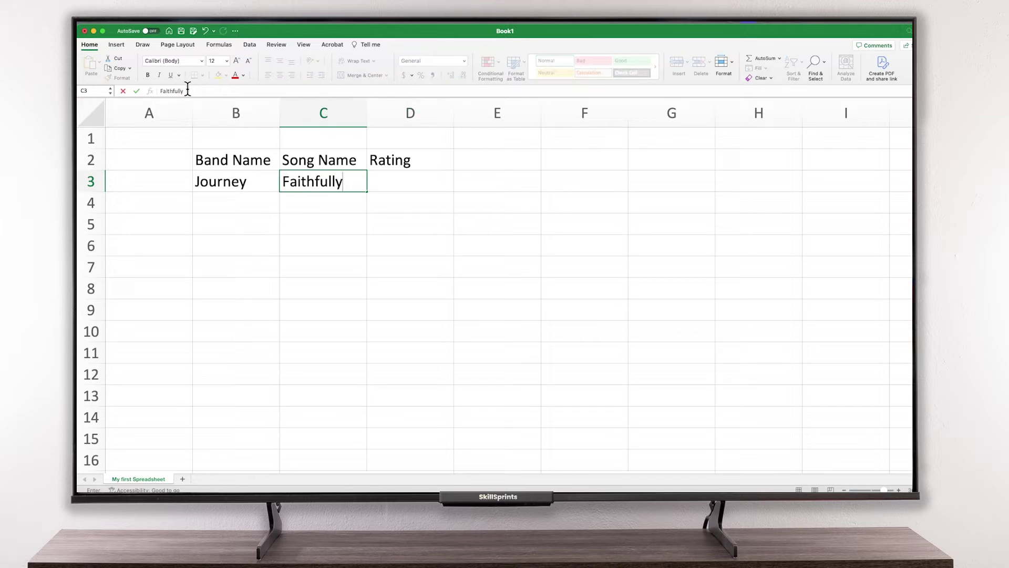
key(Tab)
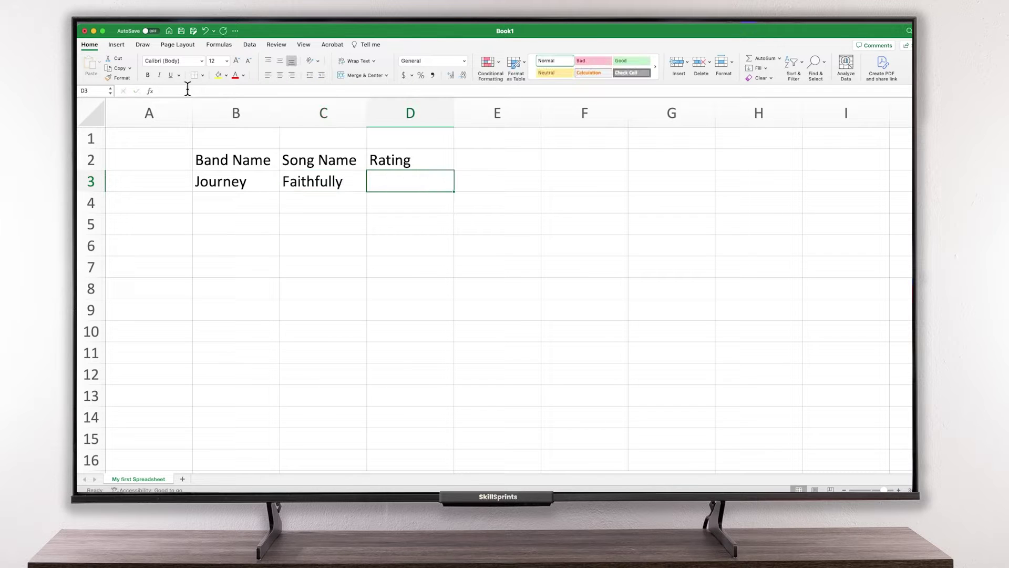
text(5)
key(Return)
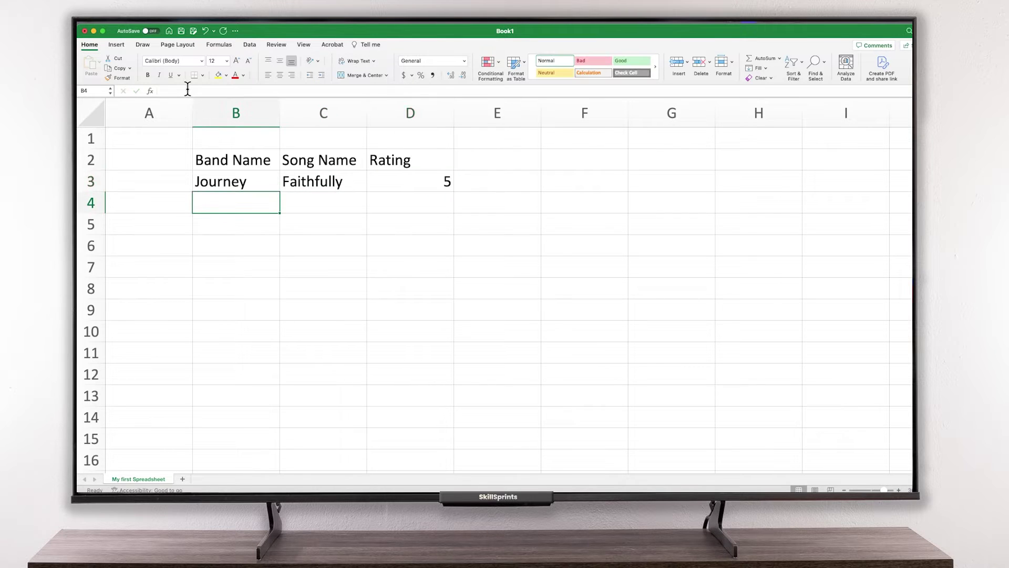
Step: Fill row 4 with the band The Cure, the song Plainsong and a rating of 5
text(The Cure)
key(Tab)
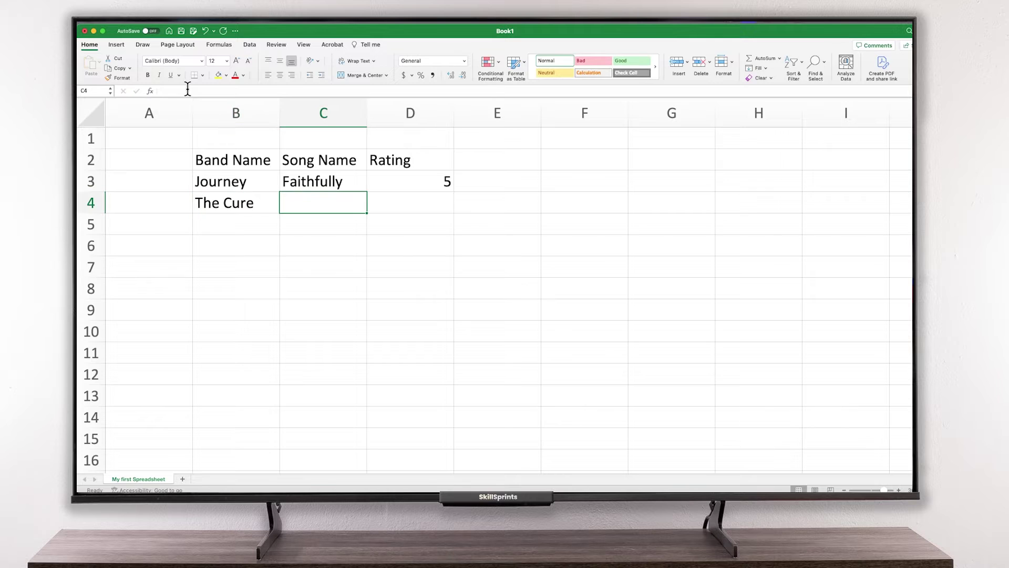
text(Plainsong)
key(Tab)
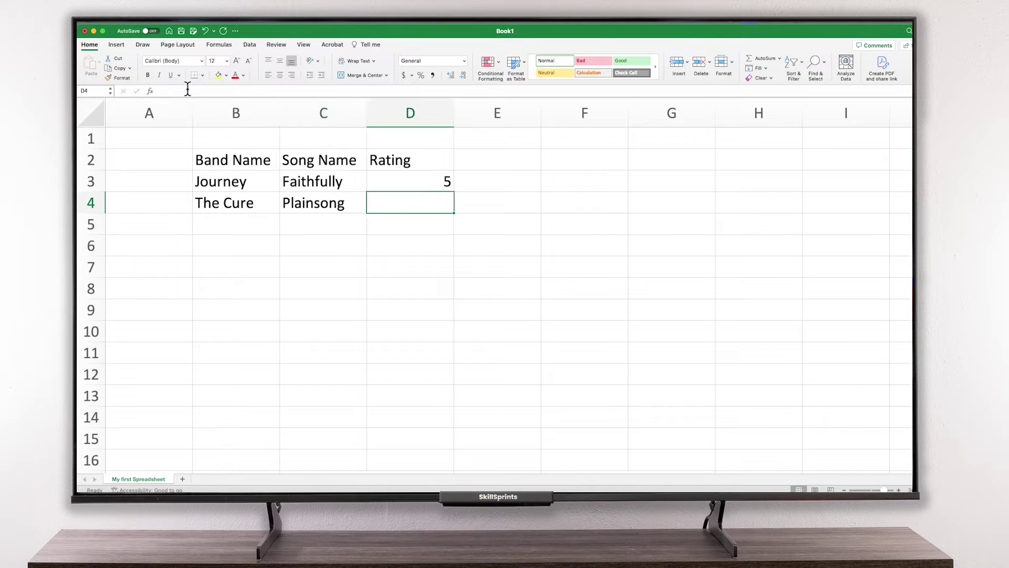
text(6)
key(BackSpace)
text(5)
key(Return)
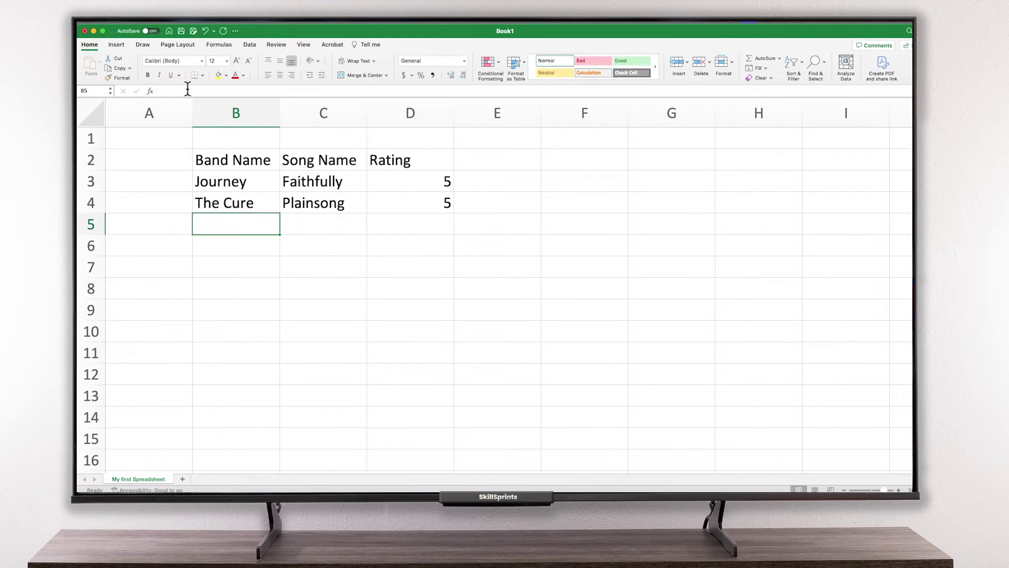
Step: Fill row 5 with the band The Doobie Brothers, the song China Grove and a rating of 4
text(The Doobie Brothers)
key(Tab)
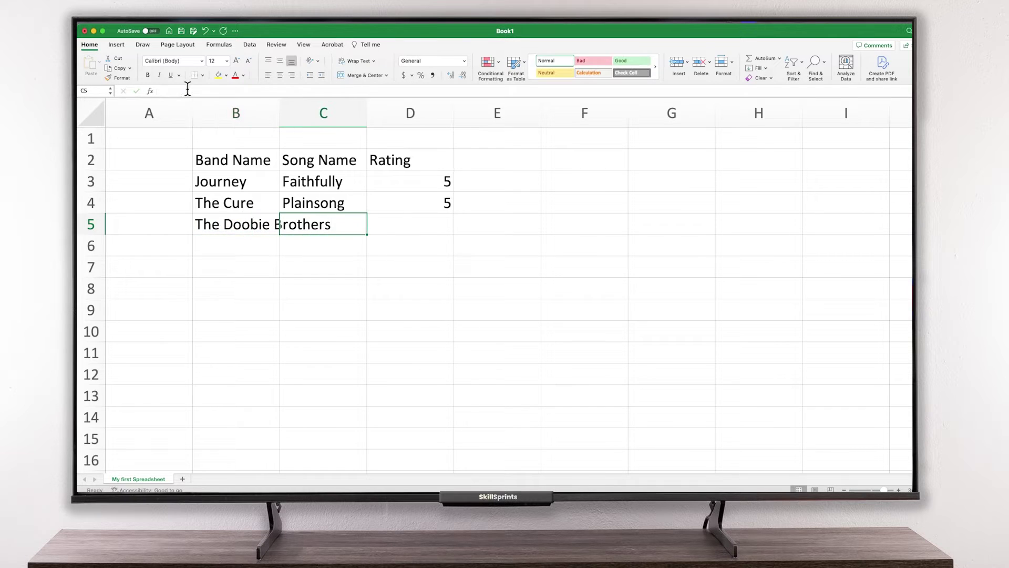
text(China Grove)
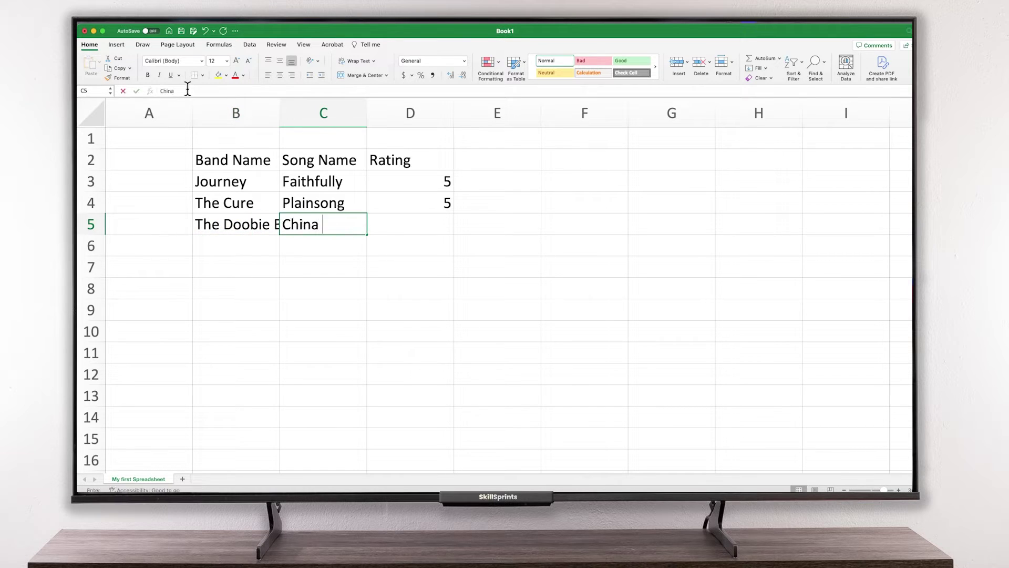
key(Tab)
text(4)
key(Return)
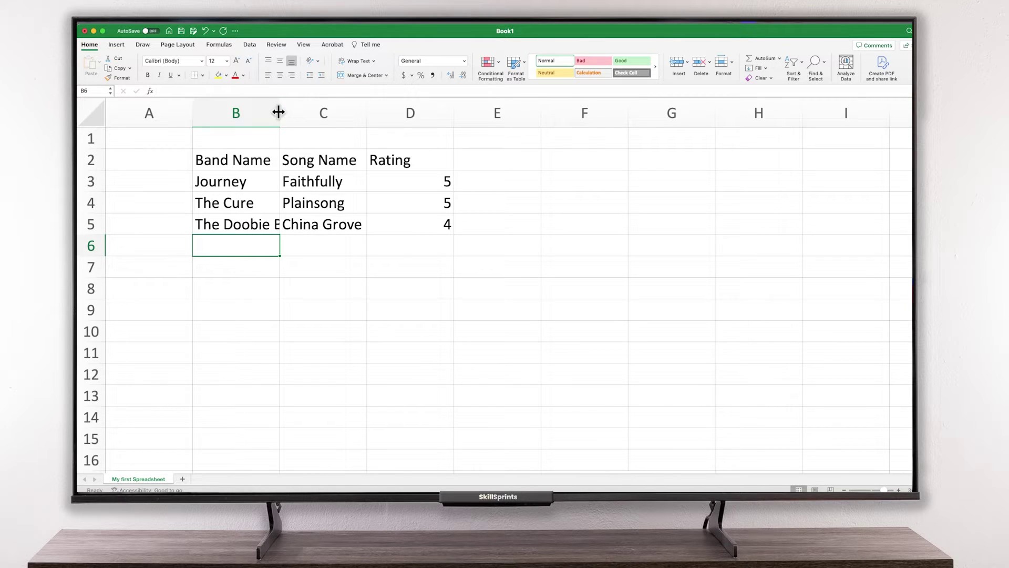
Step: Widen column B until the longest band name, The Doobie Brothers, fits inside its cell
drag(278, 112, 324, 110)
drag(333, 109, 343, 109)
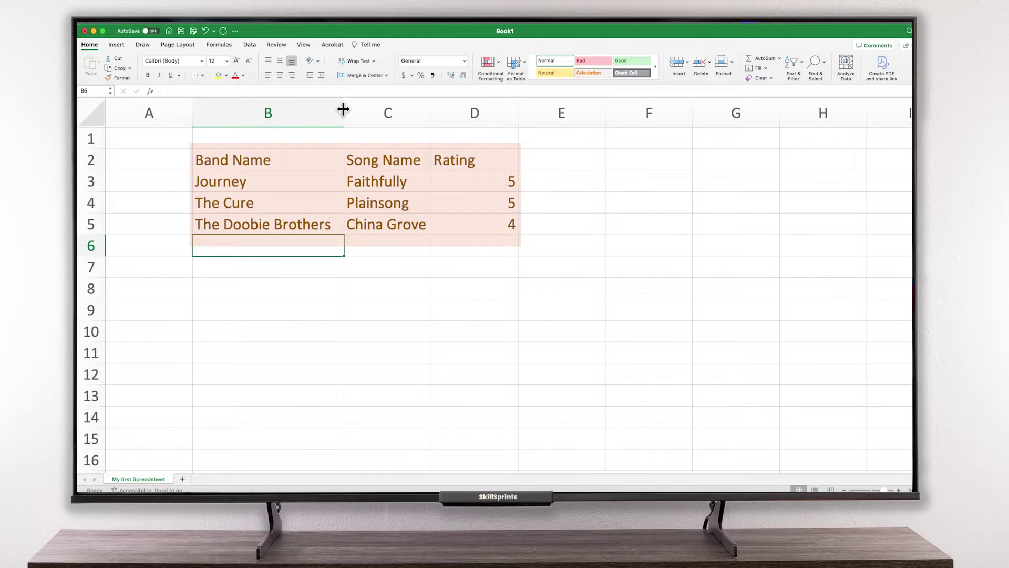
Step: Make the headings in B2:D2 bold and set their font to Bierstadt Bold
click(310, 159)
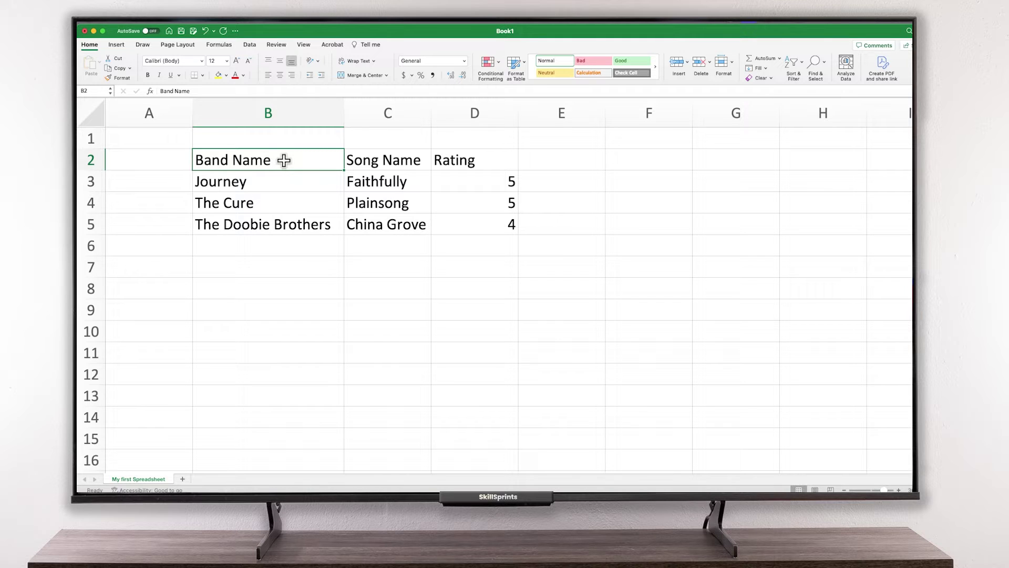
drag(282, 161, 467, 160)
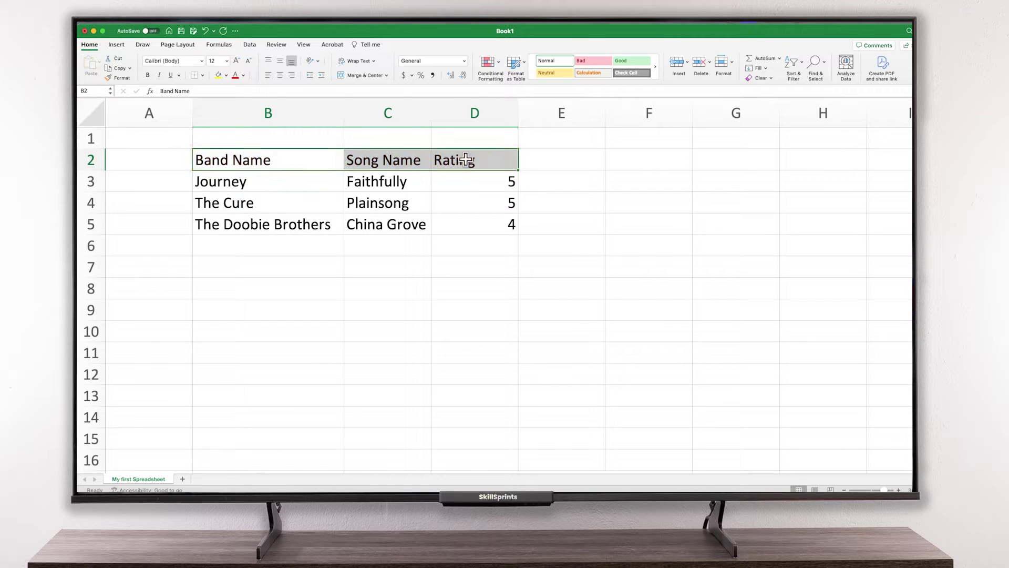
click(148, 75)
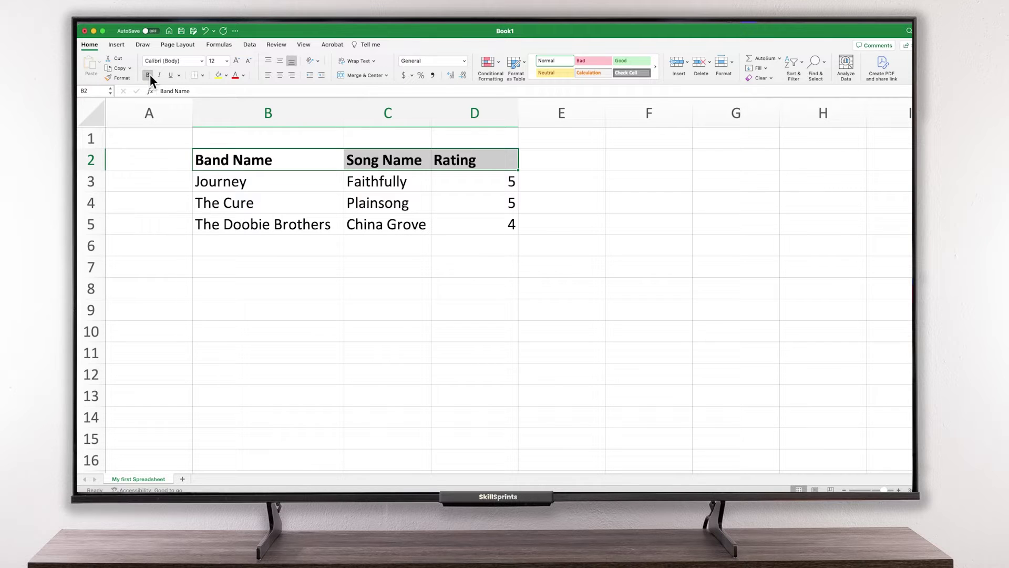
click(201, 61)
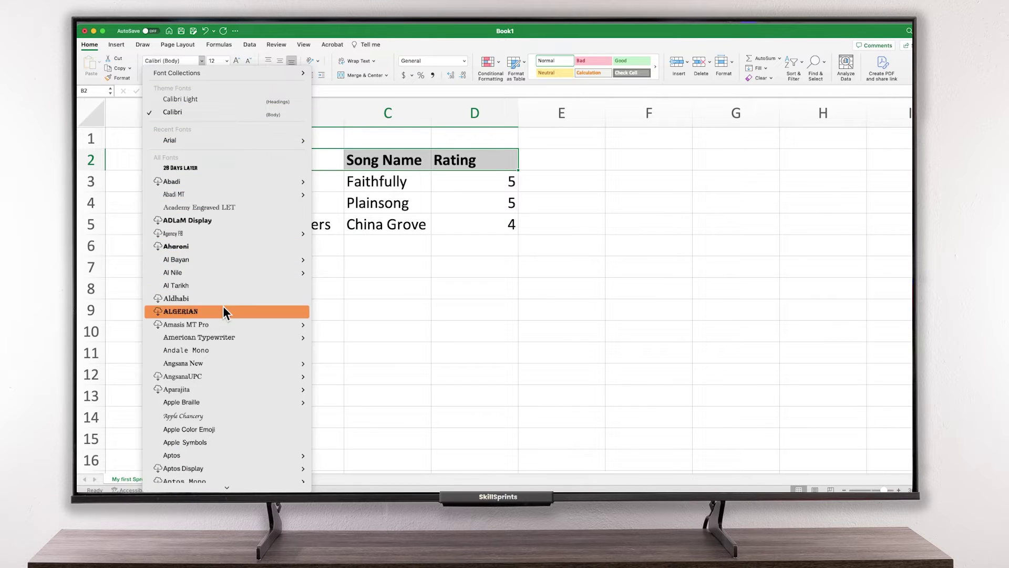
scroll(224, 264, down, 4)
scroll(224, 264, down, 15)
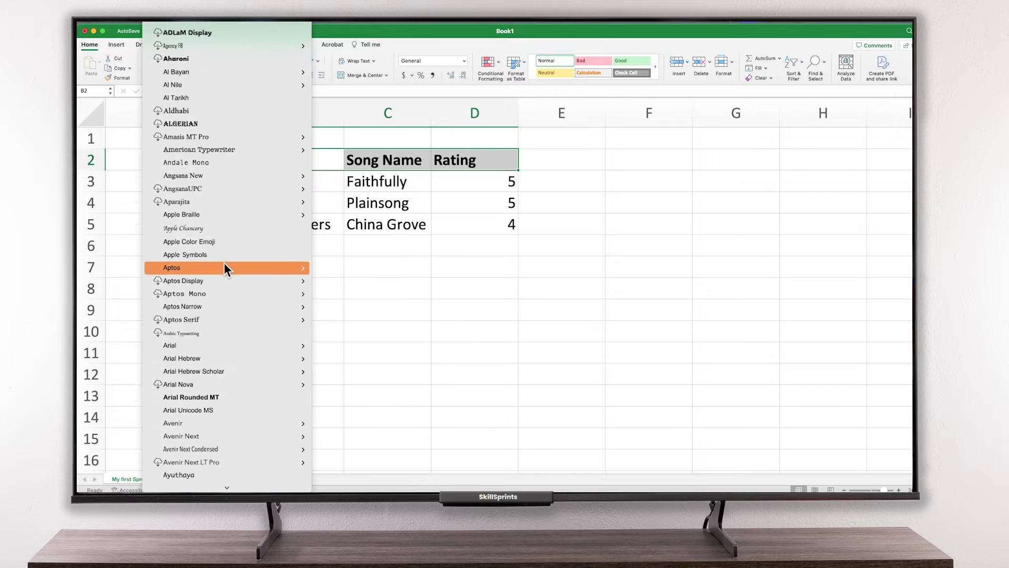
mouse_move(221, 319)
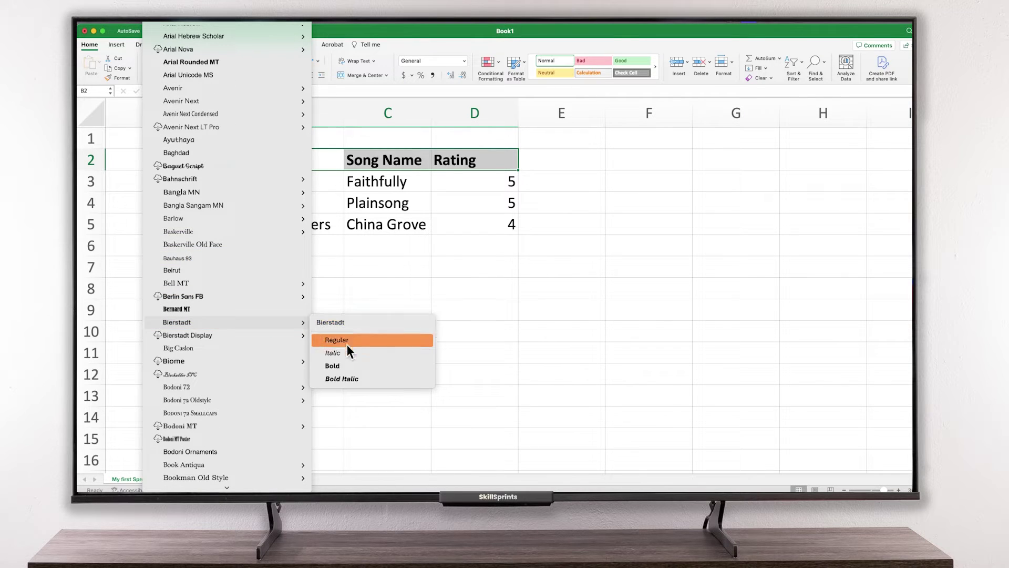
click(349, 365)
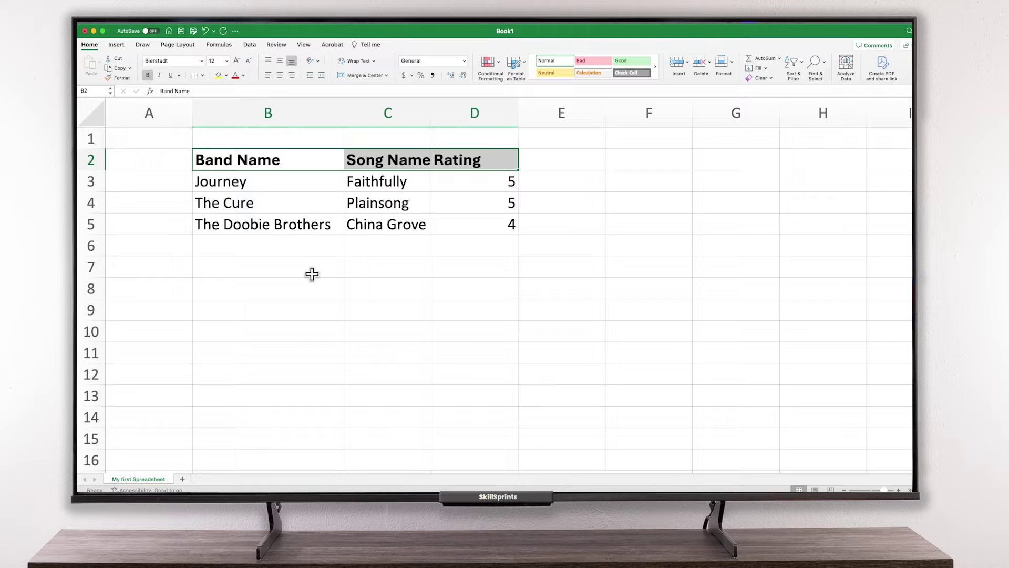
Step: Give the heading text in B2:D2 a custom orange font colour picked from the colour wheel
click(243, 76)
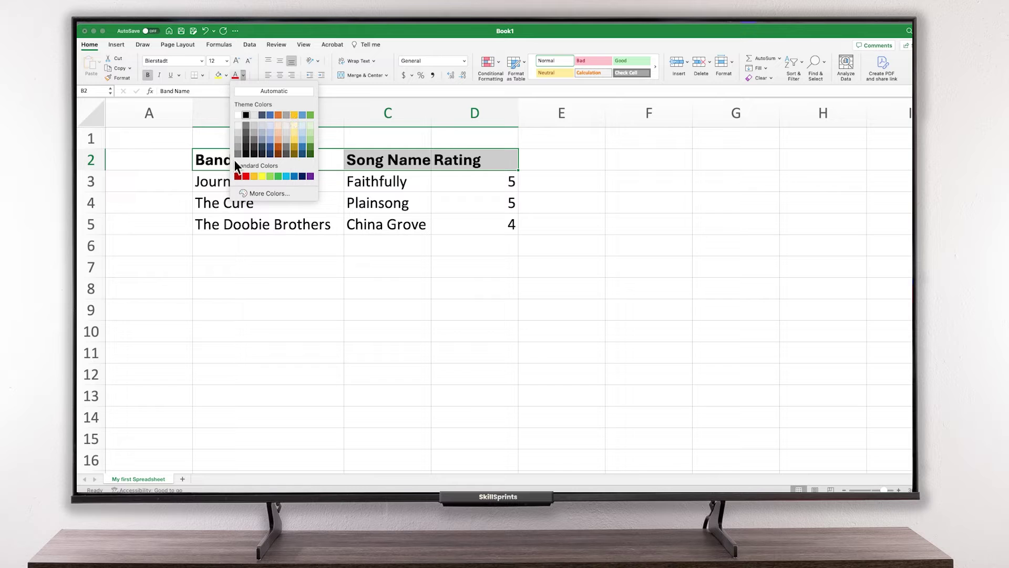
click(261, 193)
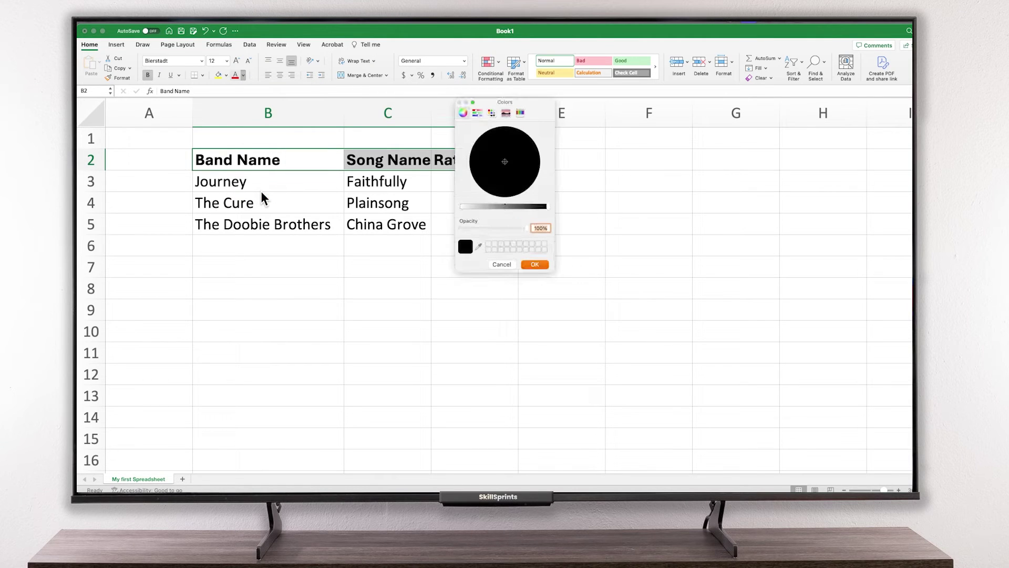
drag(547, 207, 450, 200)
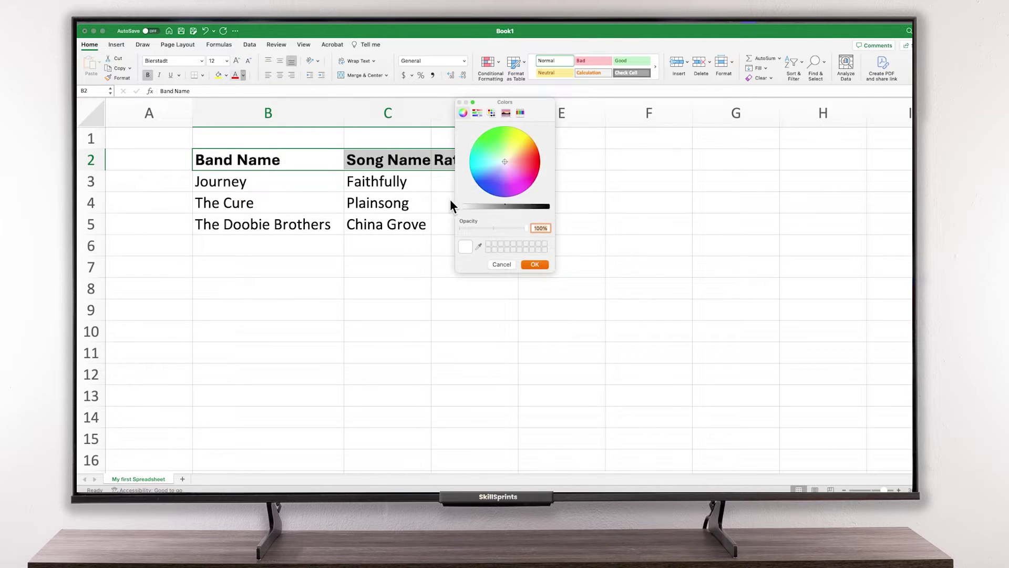
mouse_move(518, 171)
mouse_down()
mouse_move(528, 169)
mouse_move(532, 140)
mouse_up()
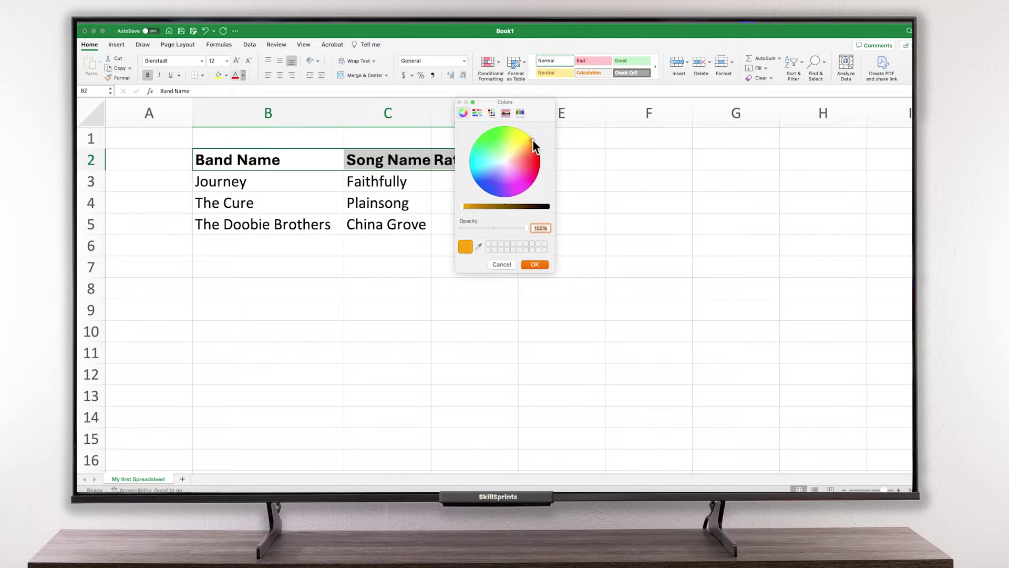
click(544, 265)
click(476, 244)
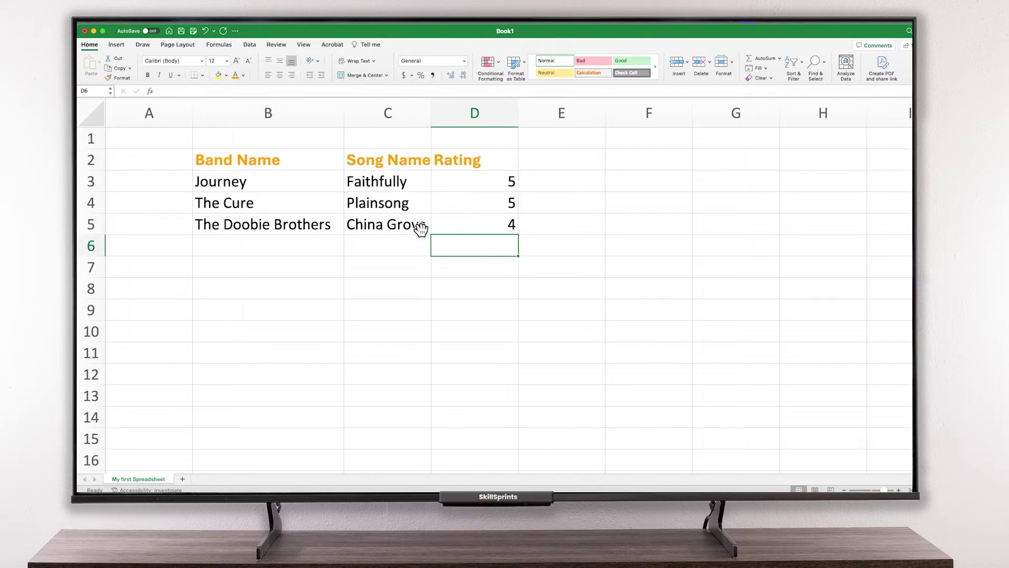
Step: Format the data cells B3:D5 in Bierstadt Regular at font size 10
click(269, 181)
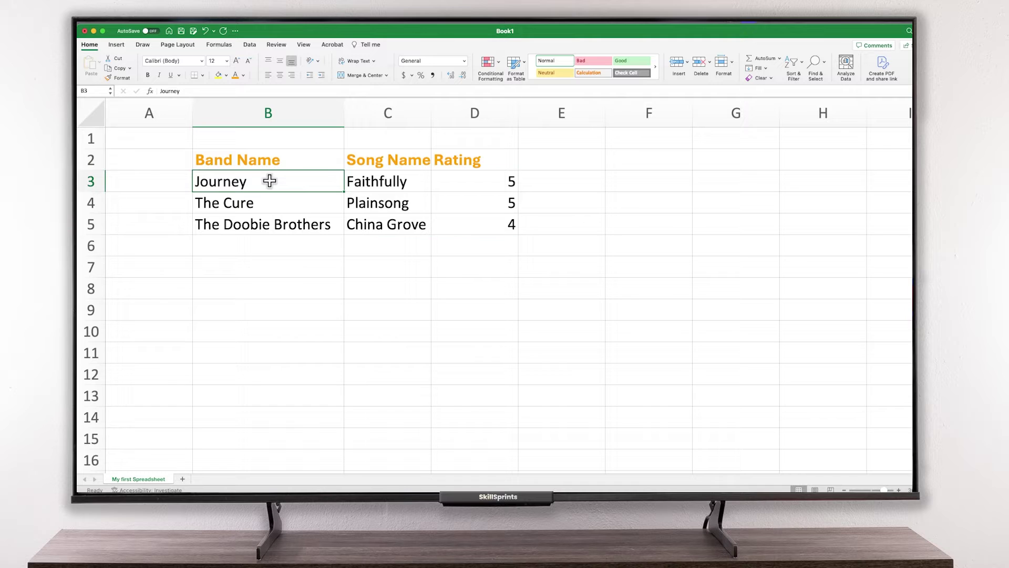
drag(270, 181, 464, 224)
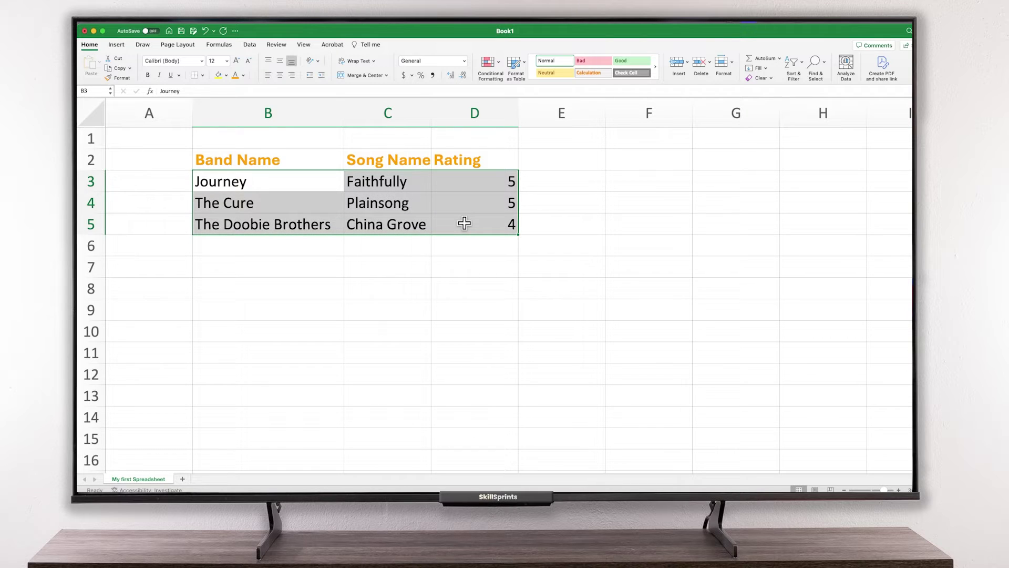
click(200, 60)
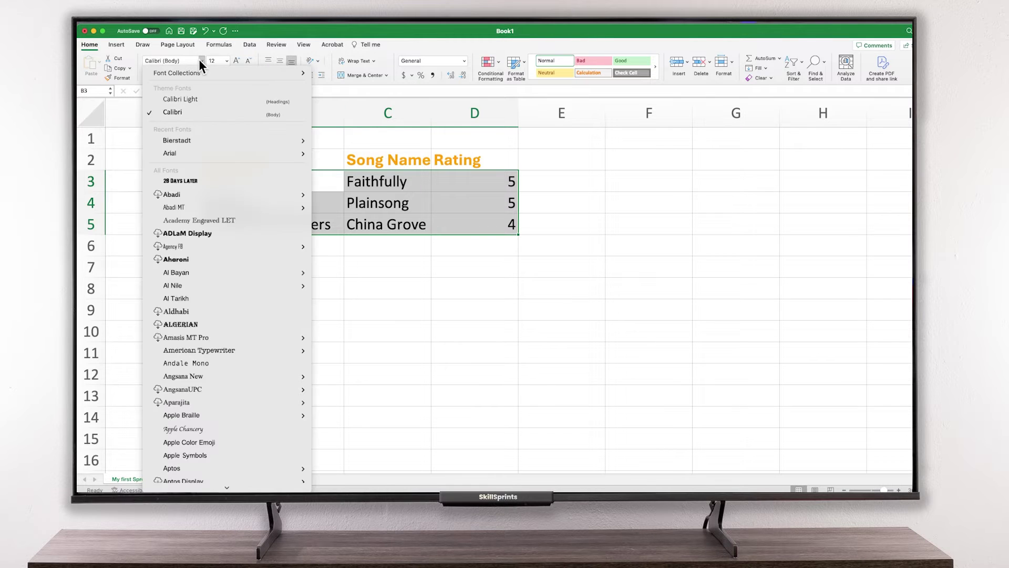
mouse_move(218, 141)
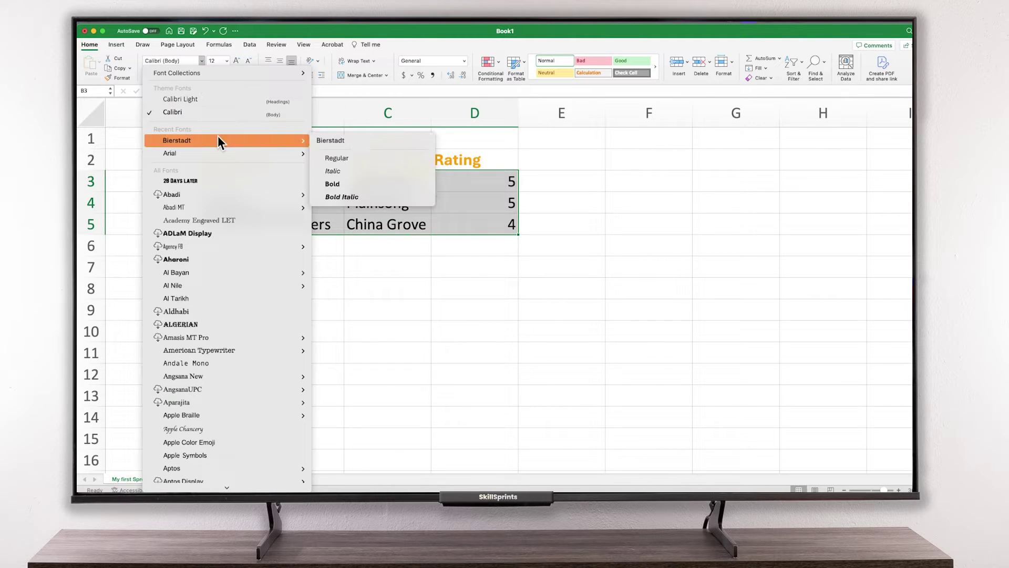
click(356, 157)
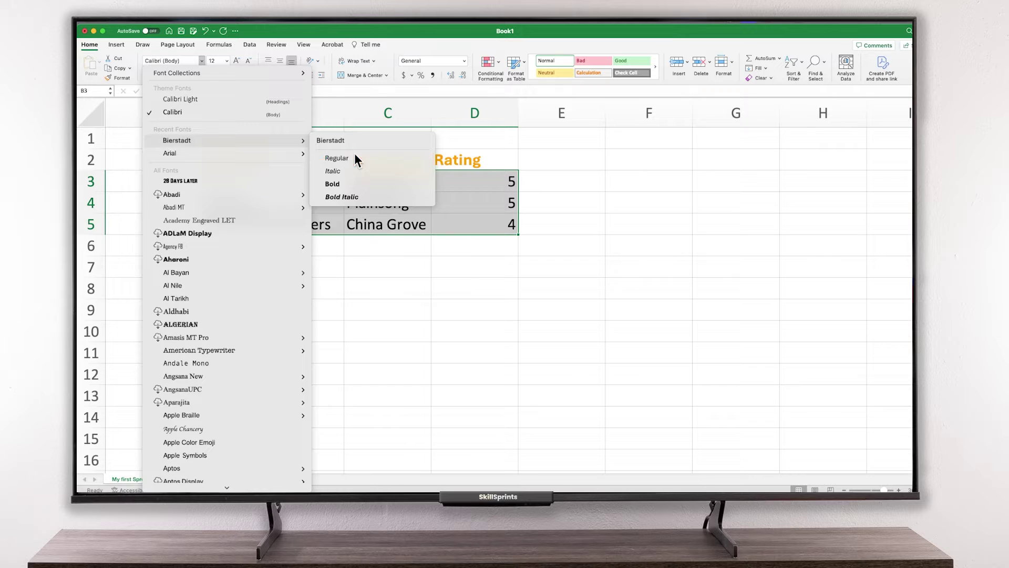
click(227, 61)
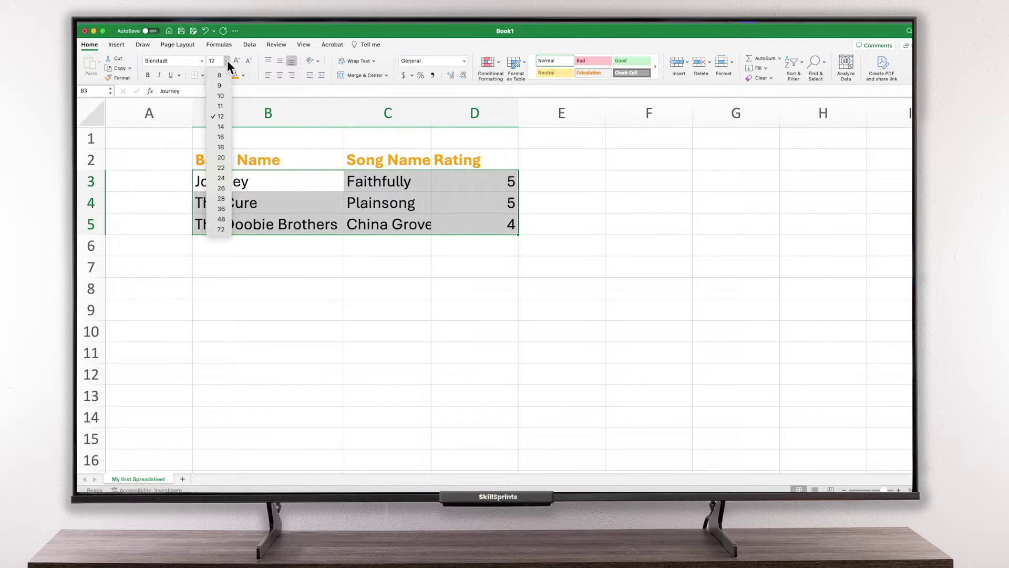
click(225, 96)
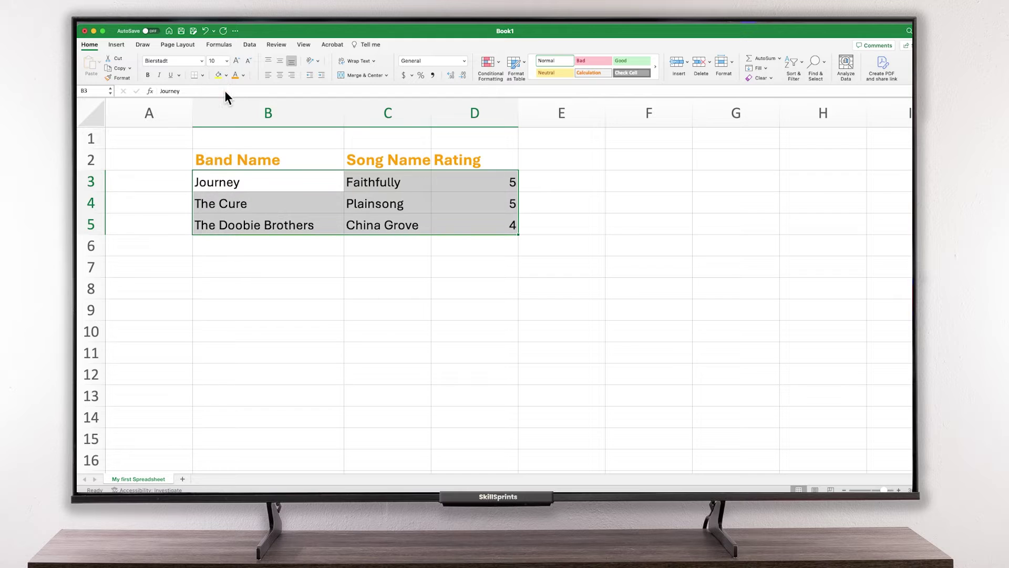
click(304, 247)
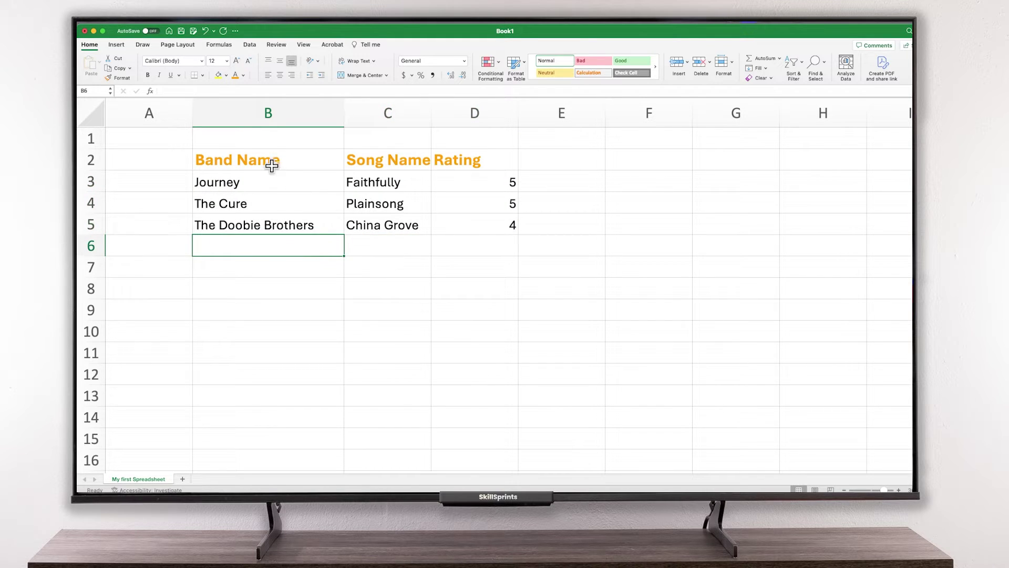
Step: Apply All Borders to the whole table in B2:D5
drag(252, 160, 449, 222)
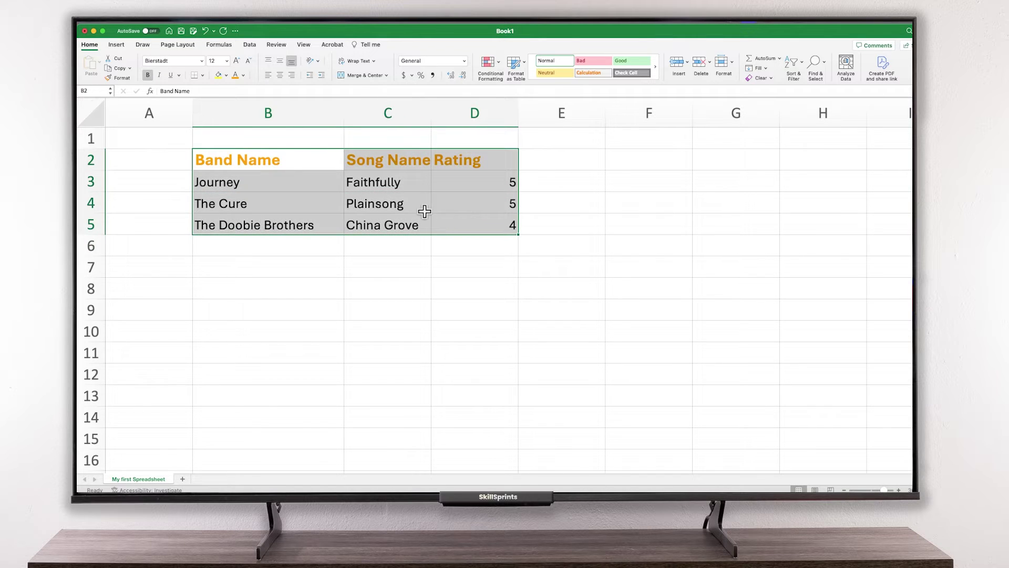
click(202, 75)
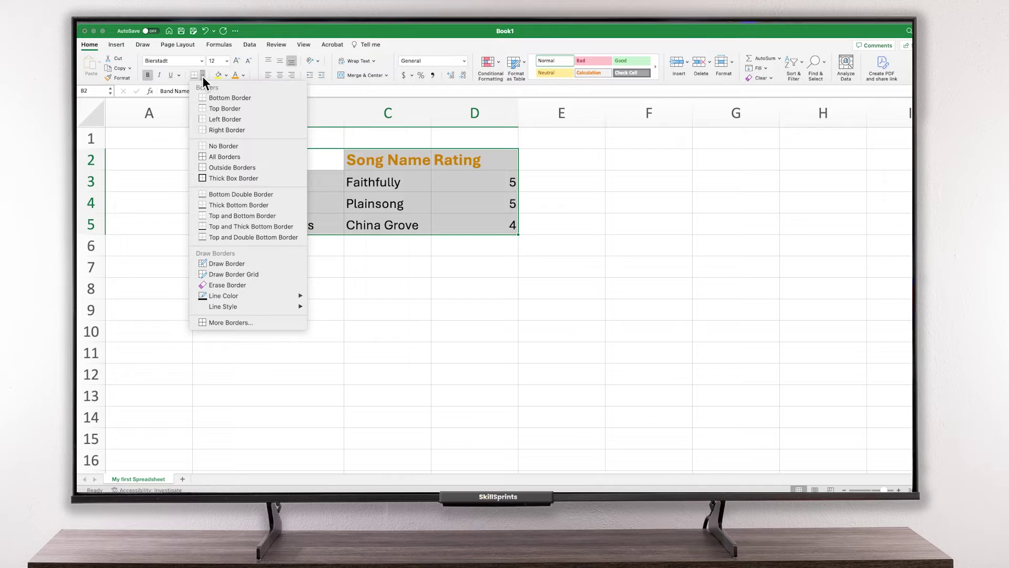
click(217, 156)
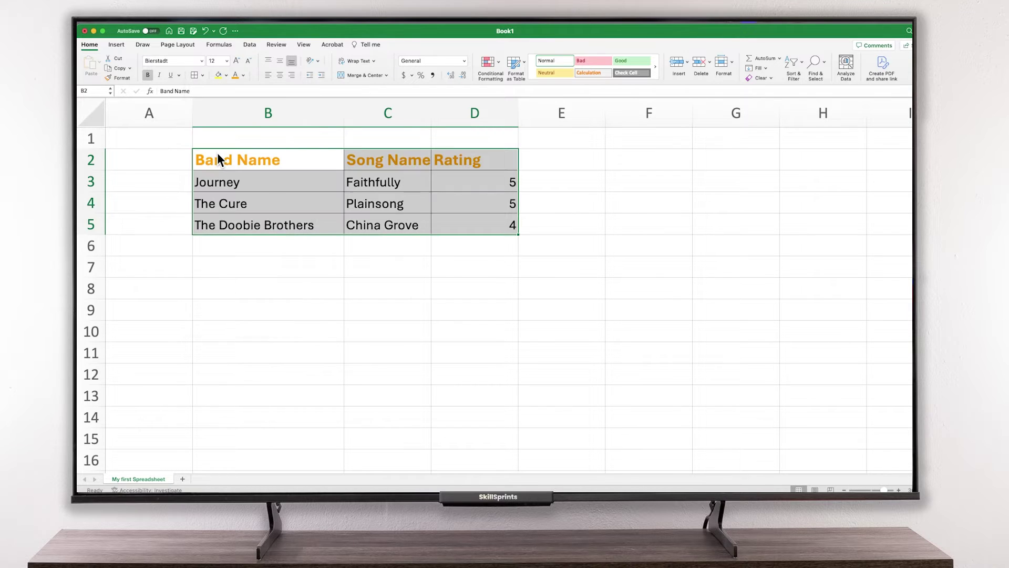
click(253, 245)
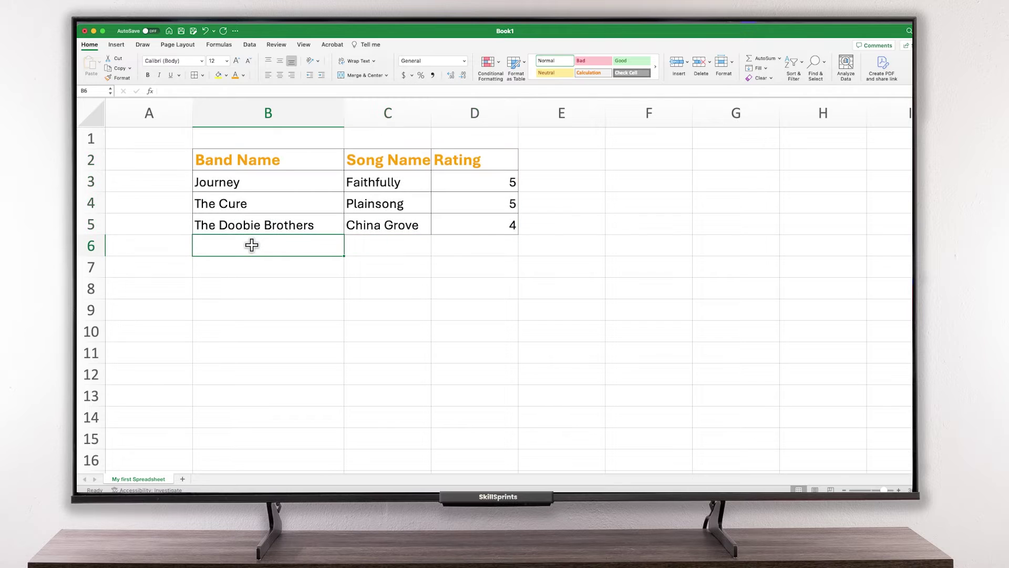
click(249, 275)
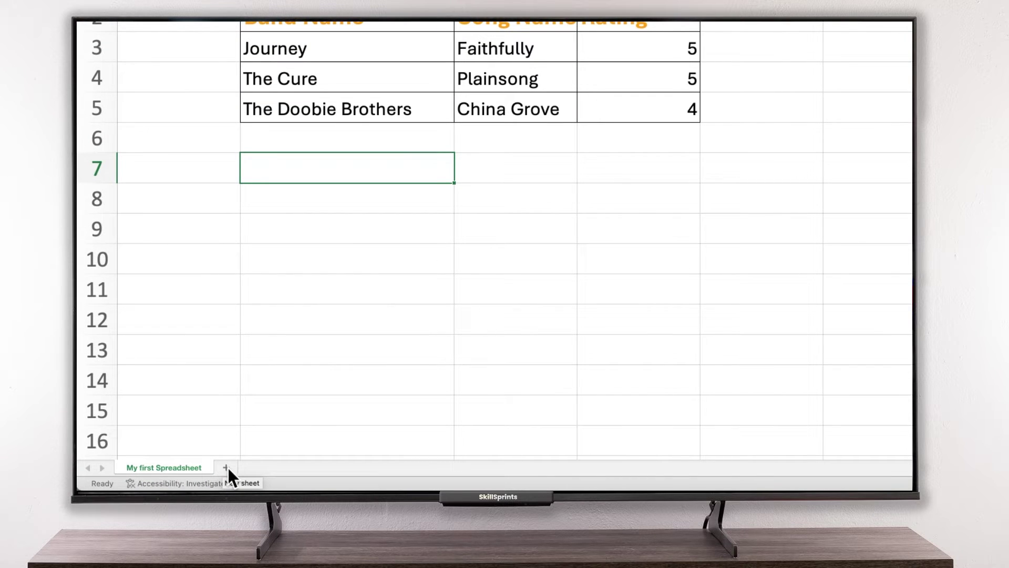
Step: Add a new sheet to the workbook and name it "My First Numerical Spreadsheet"
click(227, 467)
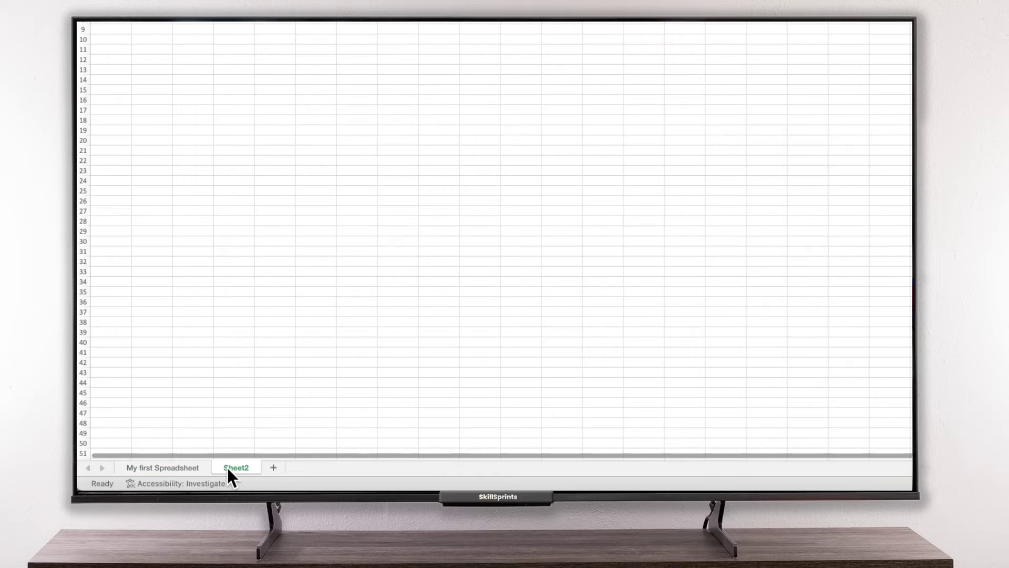
double_click(237, 467)
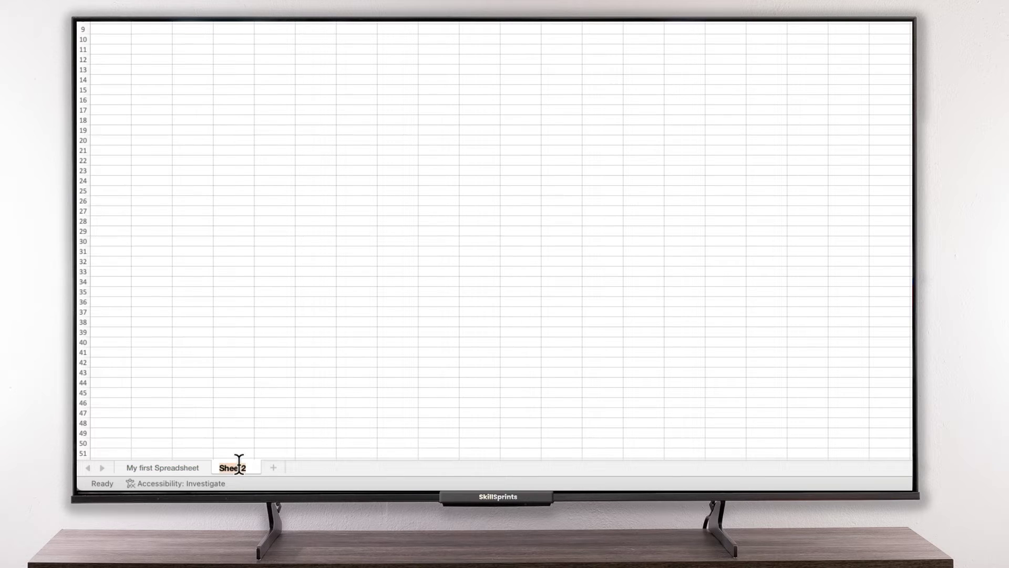
text(My First Numerical Spreadsheet)
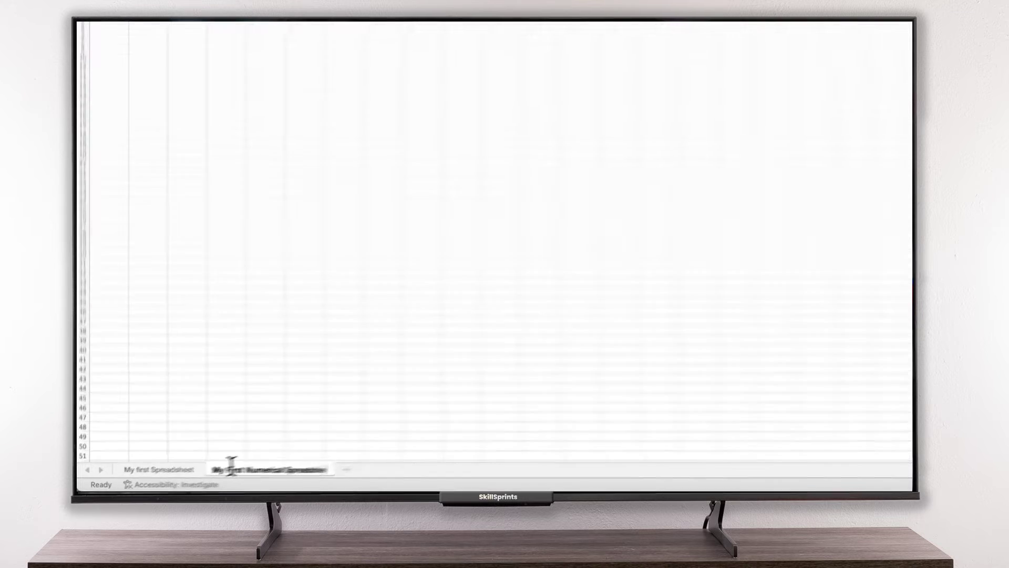
key(Return)
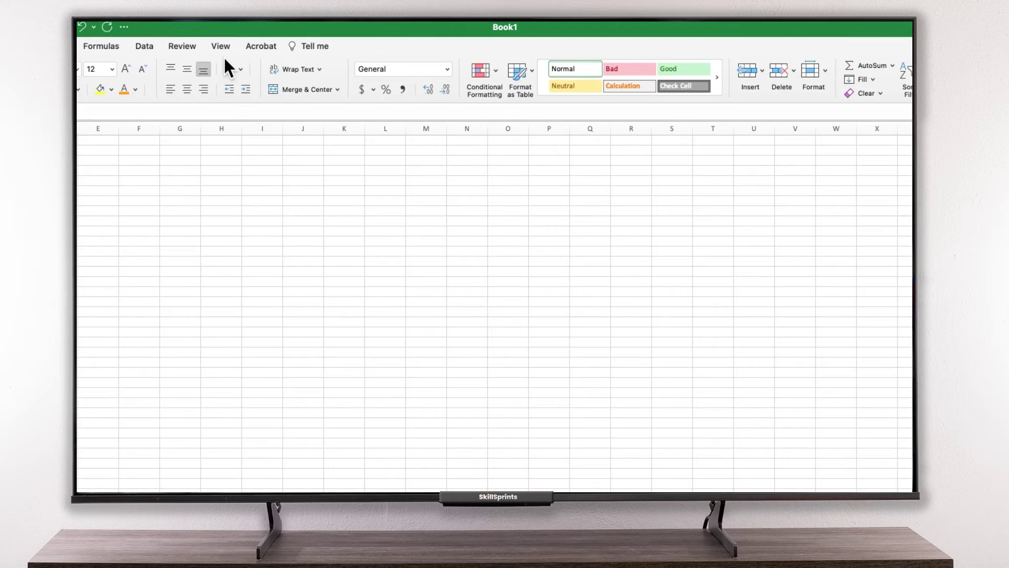
Step: Set the new sheet's zoom level to 300%
click(221, 46)
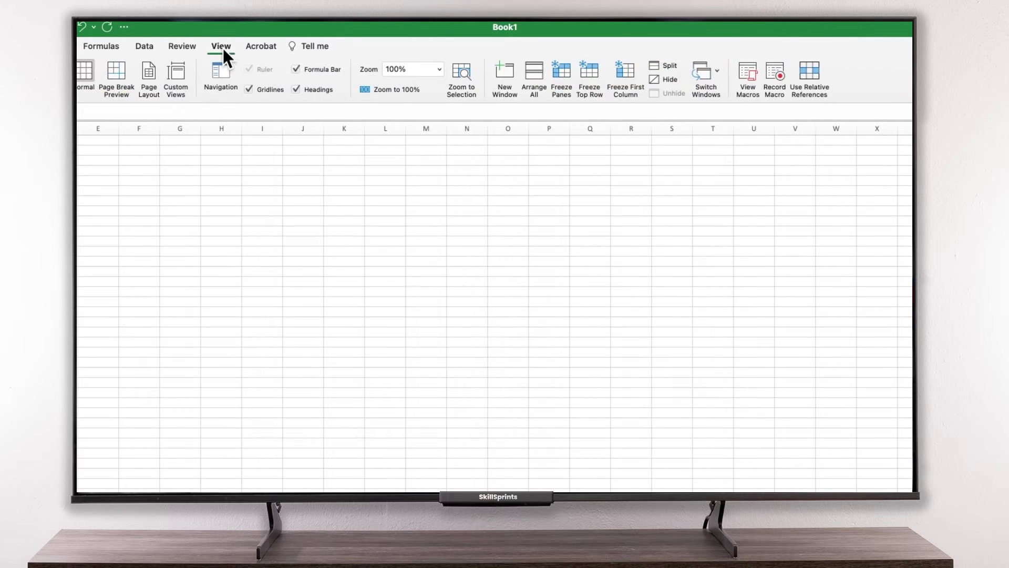
click(402, 69)
key(BackSpace)
key(BackSpace)
key(BackSpace)
key(BackSpace)
text(300)
key(Return)
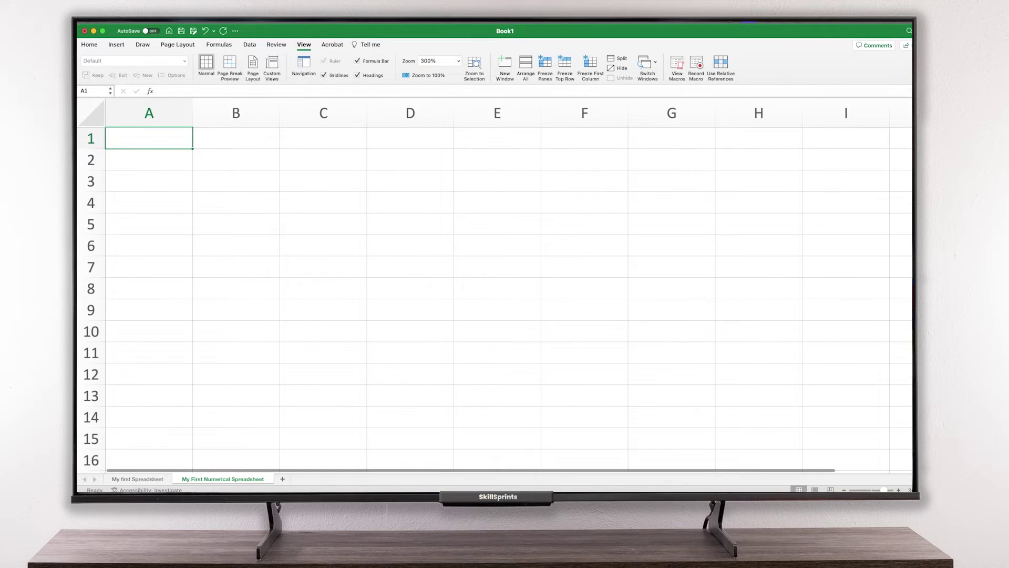
Step: Enter the column headers Item, Quantity, Cost and Total in cells B2 to E2
click(94, 46)
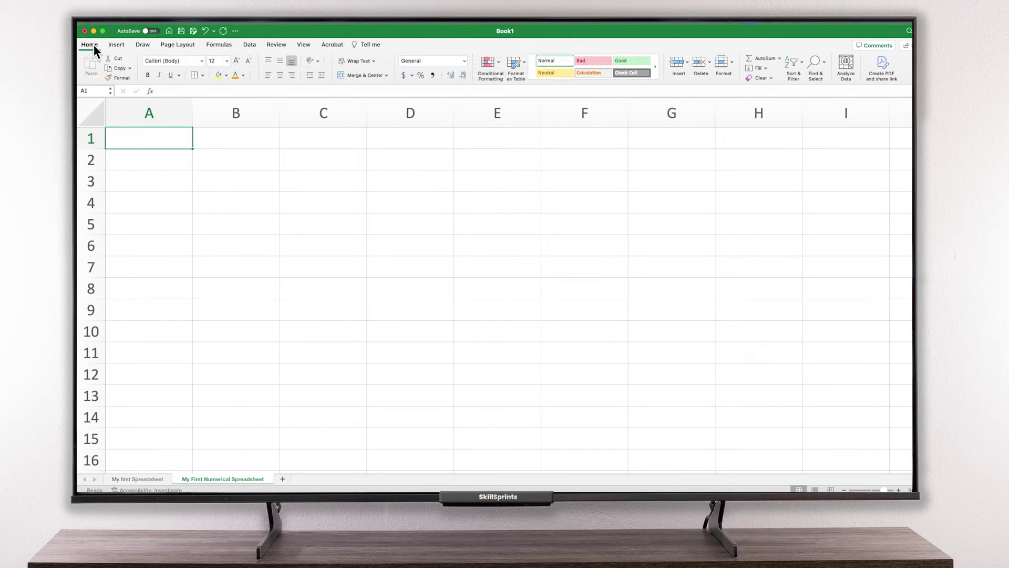
click(234, 165)
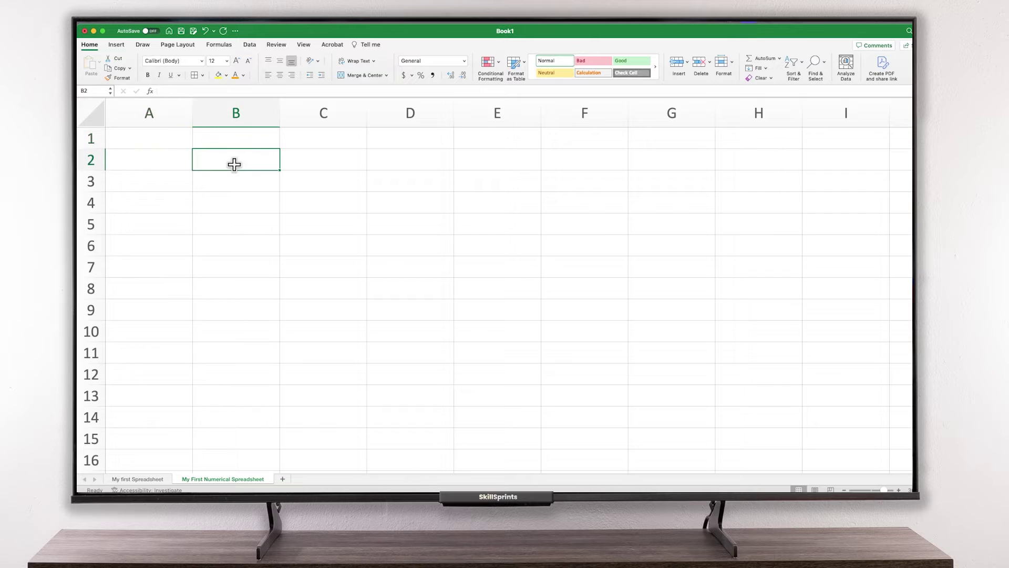
text(Item)
key(Tab)
text(Quantity)
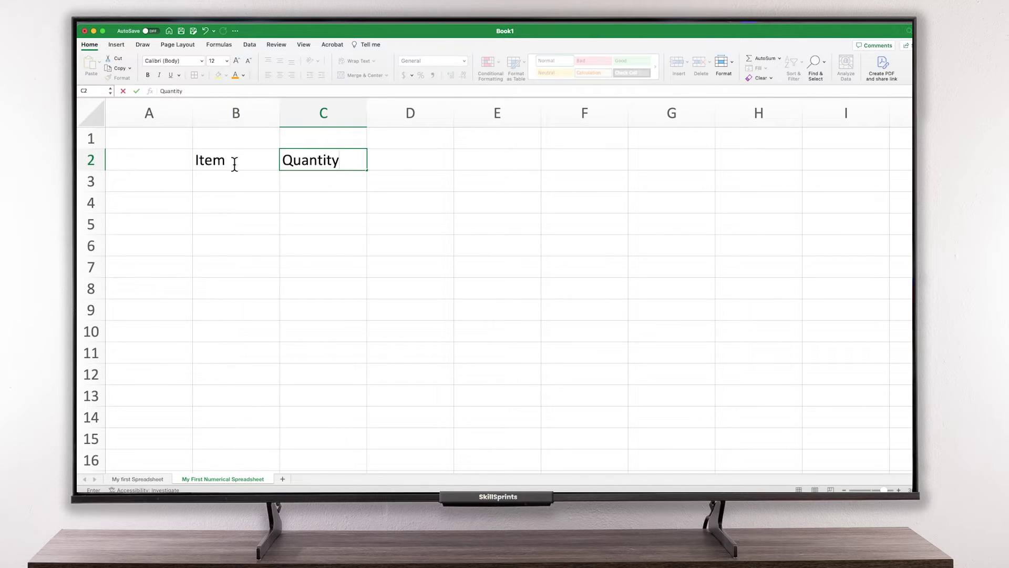
key(Tab)
text(Cost)
key(Tab)
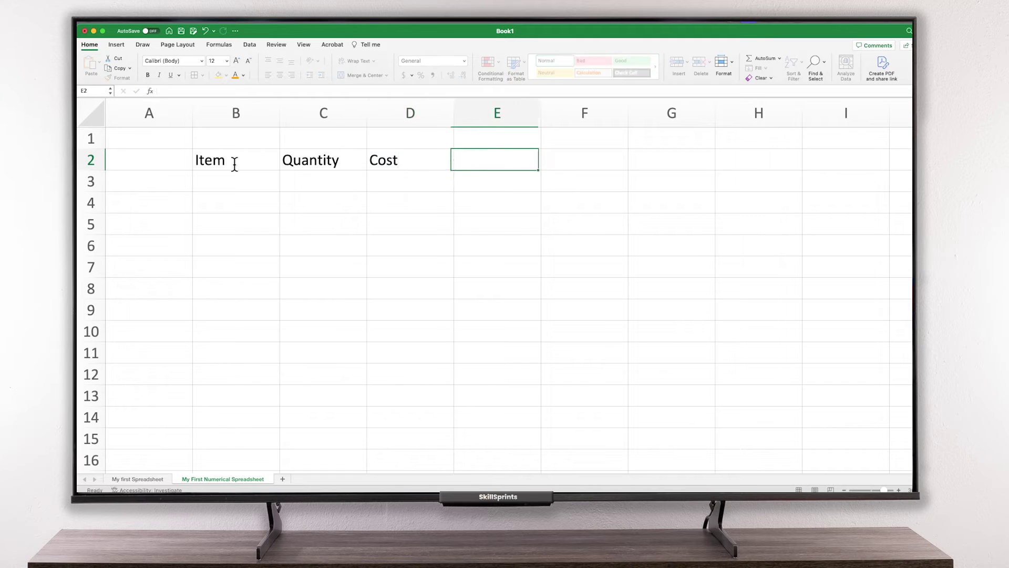
text(total)
key(BackSpace)
key(BackSpace)
key(BackSpace)
key(BackSpace)
key(BackSpace)
text(Total)
key(Return)
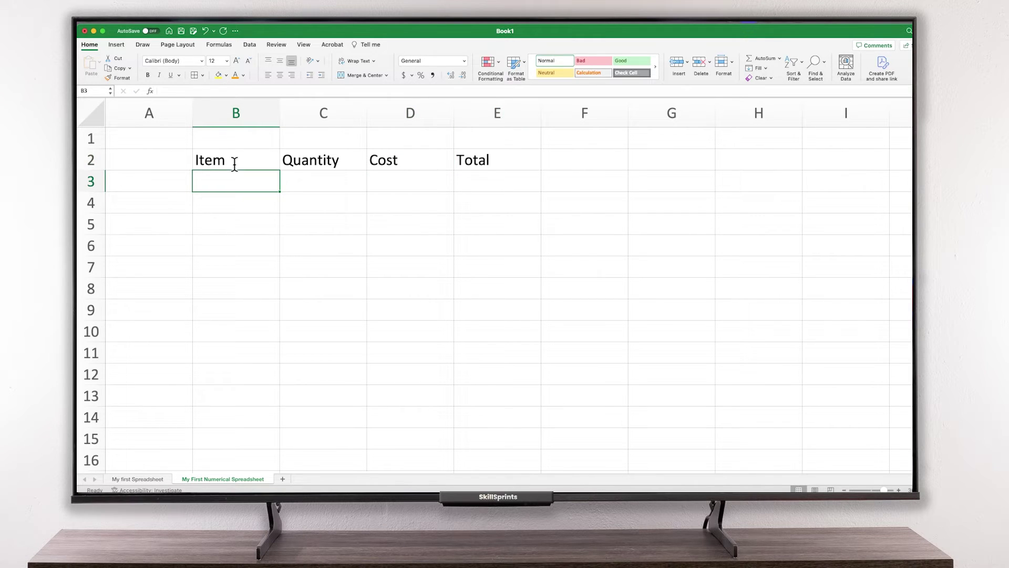
Step: Fill row 3 with the item Journey CD, quantity 1 and cost $12.99
text(Journey CD)
key(Tab)
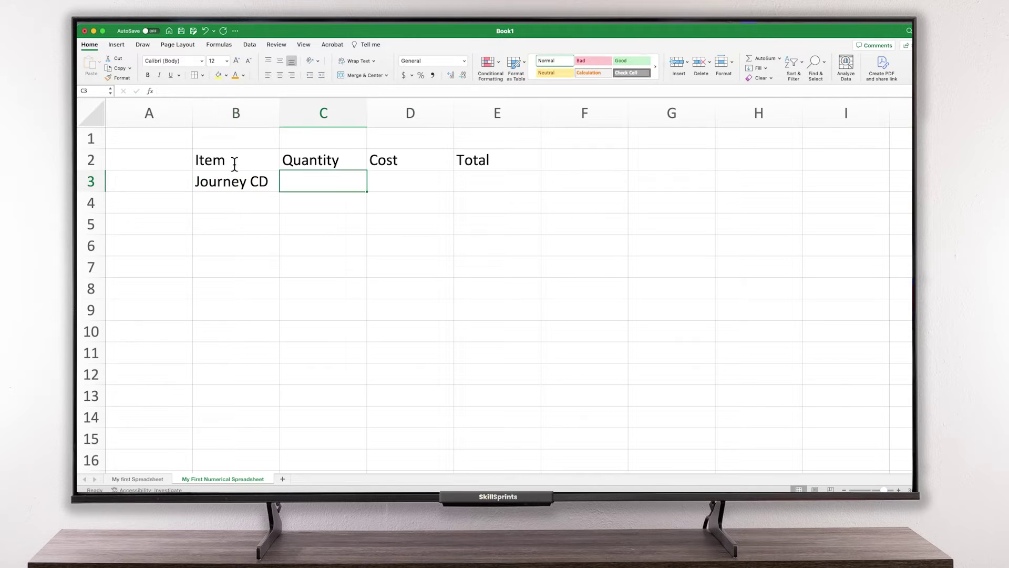
text(1)
key(Tab)
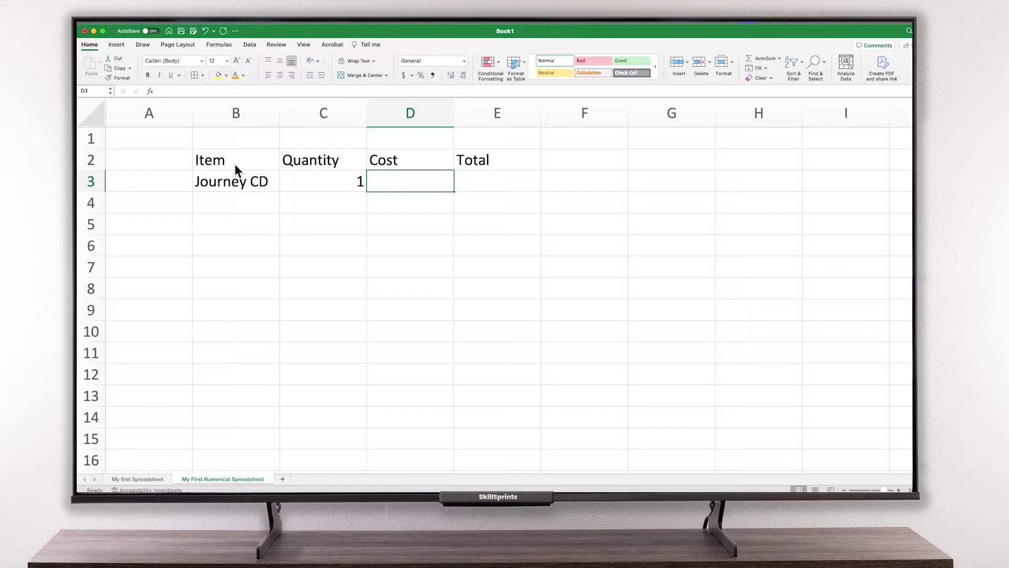
text($12.99)
key(Return)
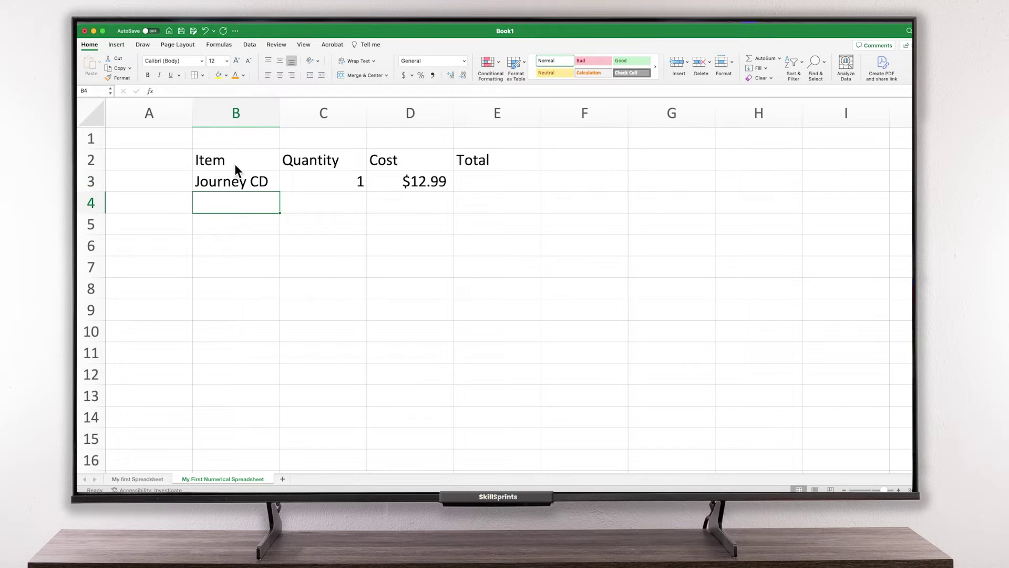
Step: Enter Reo Speedwagon Poster in B4 and widen column B to fit the full item name
text(Reo Speedwagon Poster)
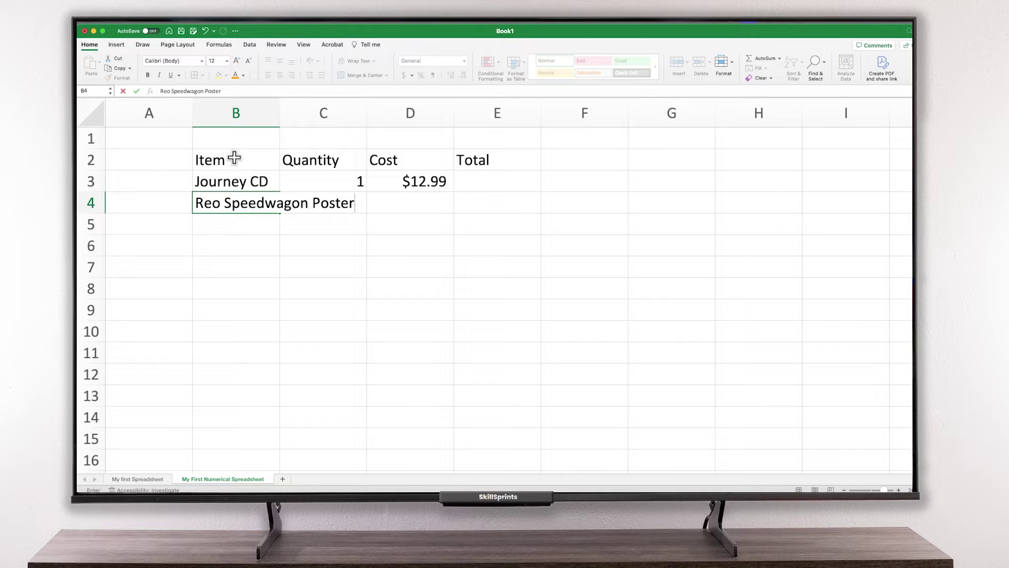
key(Return)
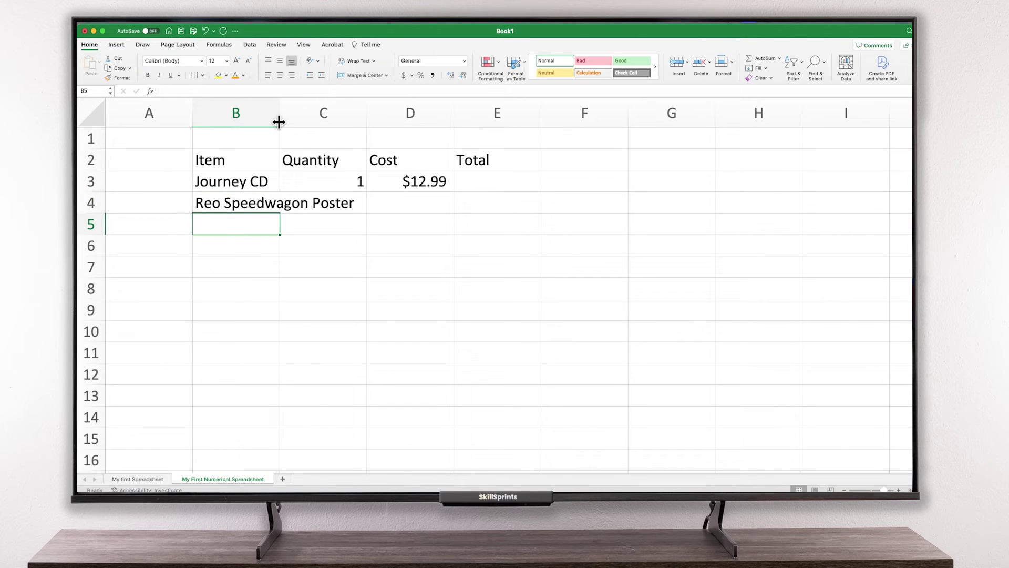
drag(279, 119, 284, 119)
drag(342, 116, 355, 115)
Step: Enter quantity 2 and cost $9.99 for the Reo Speedwagon Poster in row 4
click(405, 209)
text(2)
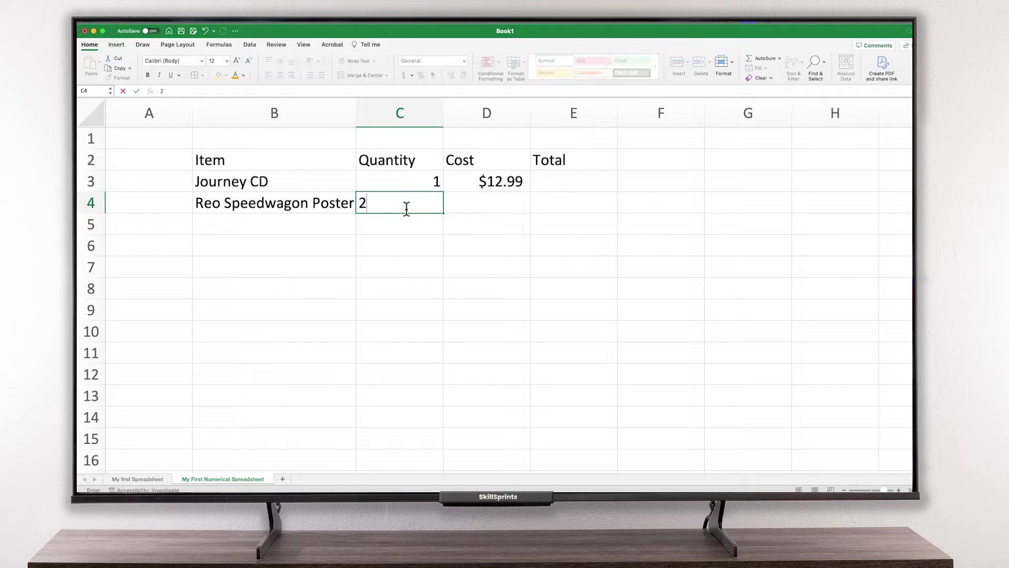
key(Tab)
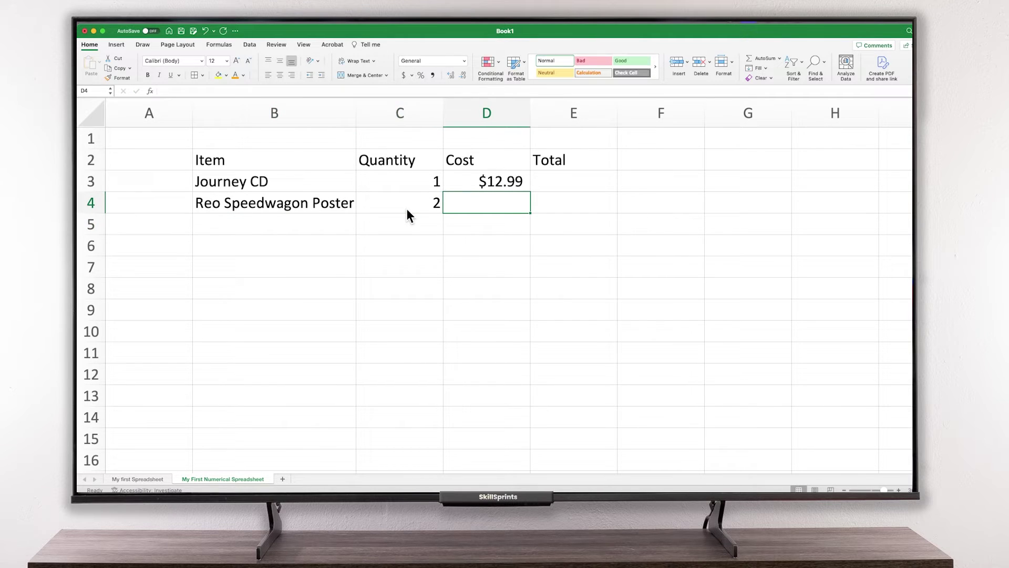
text($9.99)
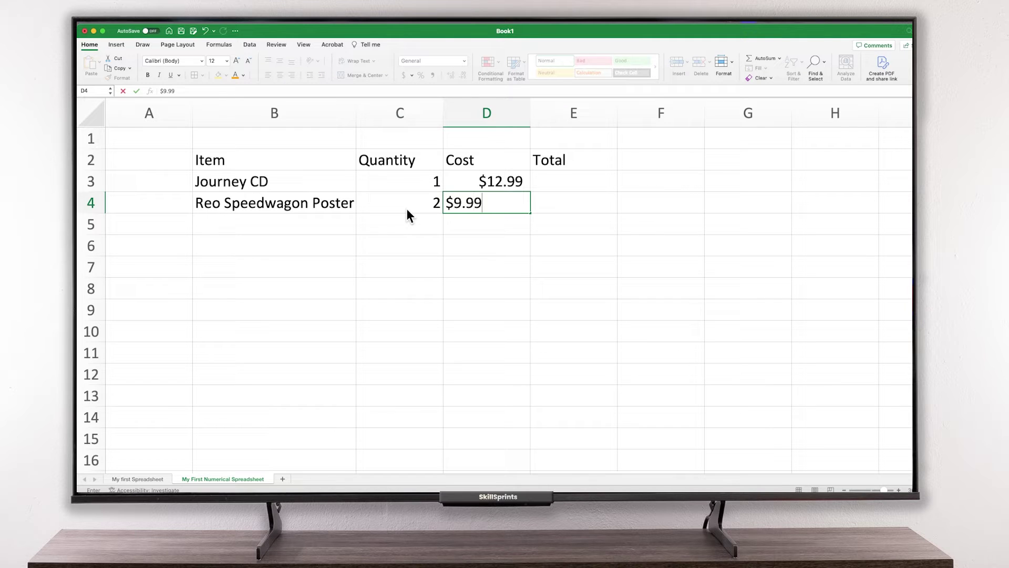
key(Return)
key(Left)
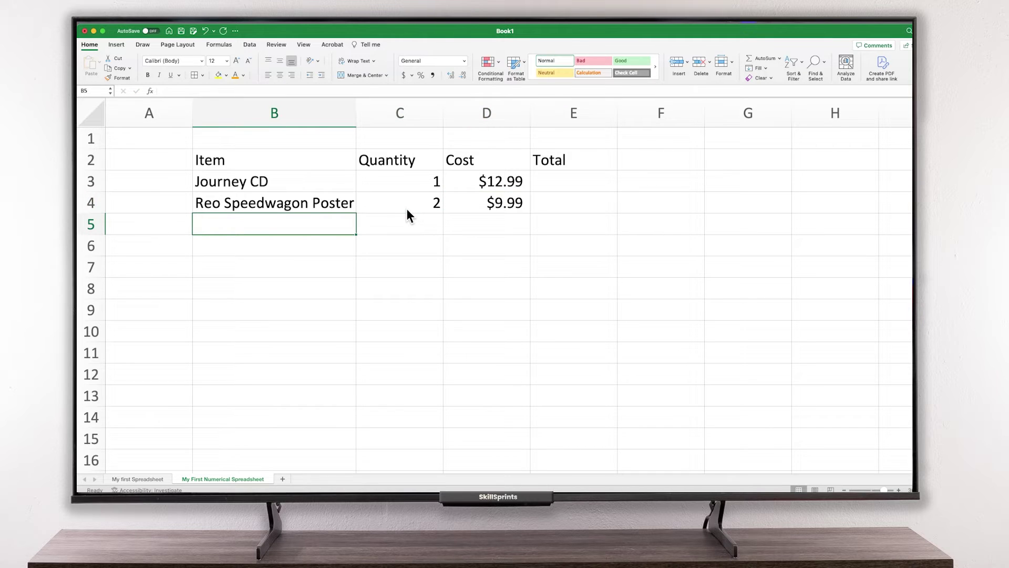
Step: Fill row 5 with the item Snickers Bar, quantity 3 and cost $1.59
text(Snickers Bar)
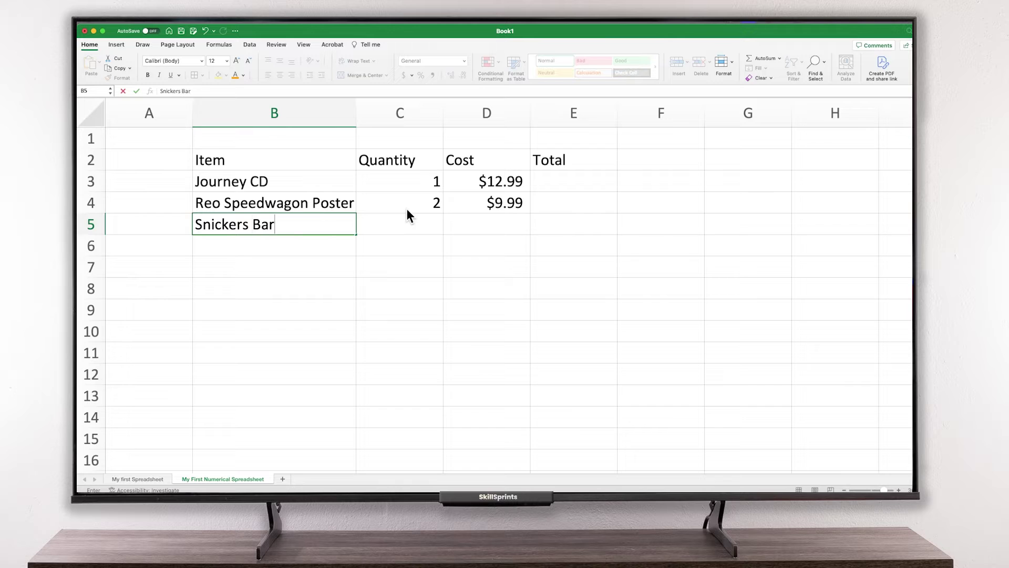
key(Tab)
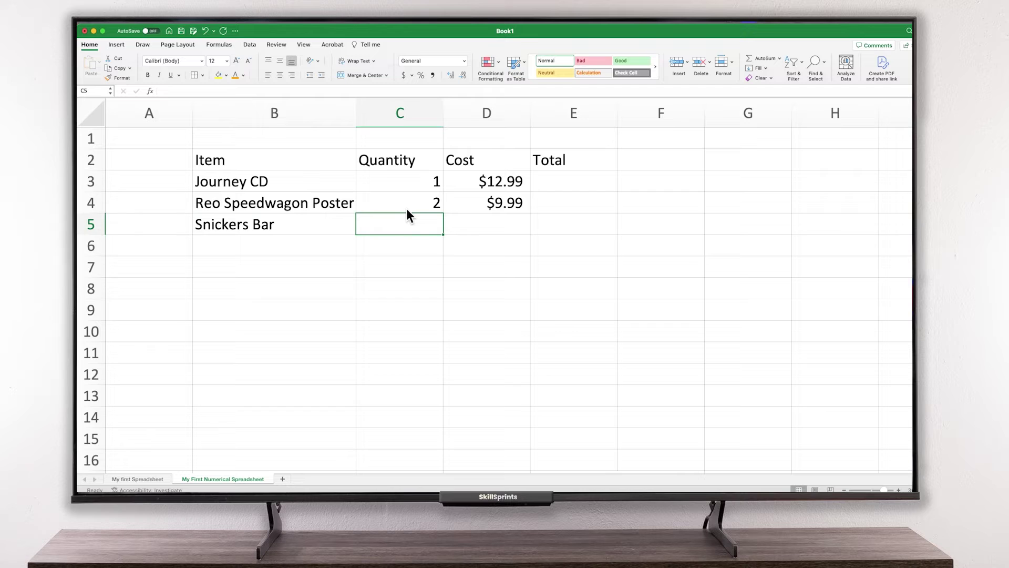
text(3)
key(Tab)
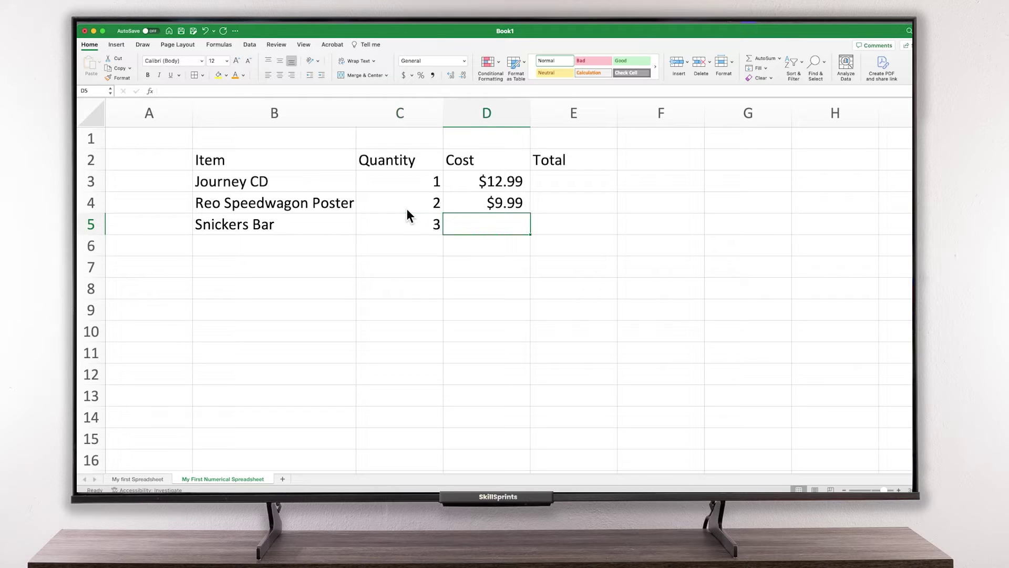
text($1.)
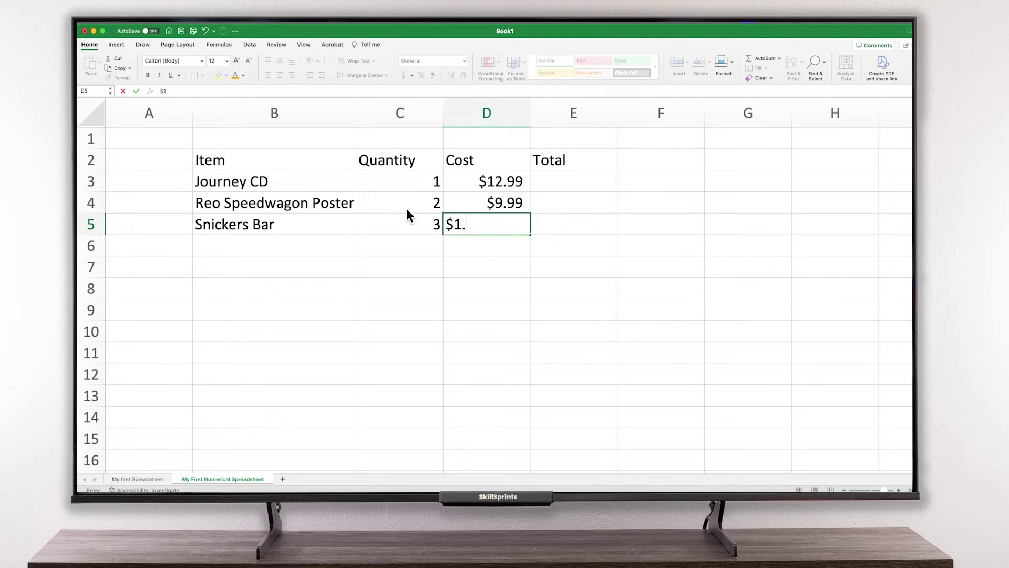
text(59)
key(Return)
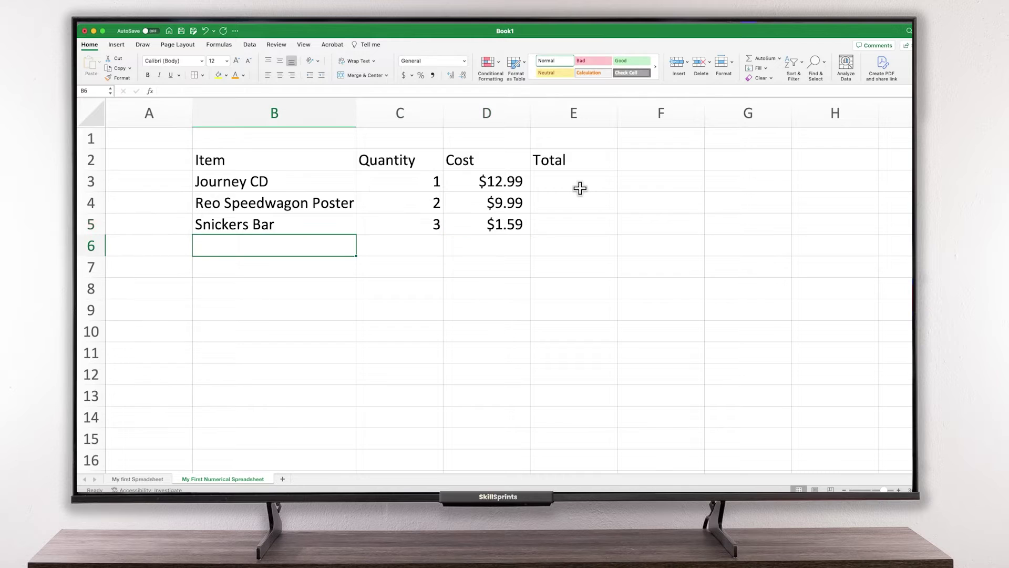
Step: Calculate the first two totals with fixed numbers, entering = 12.99 * 1 in E3 and = 9.99 * 2 in E4
click(580, 188)
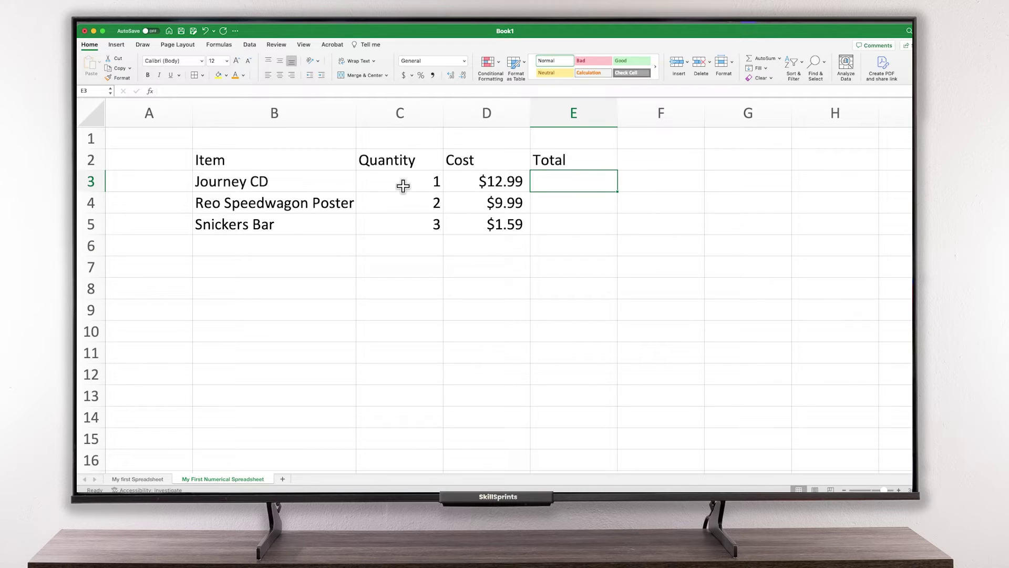
click(566, 210)
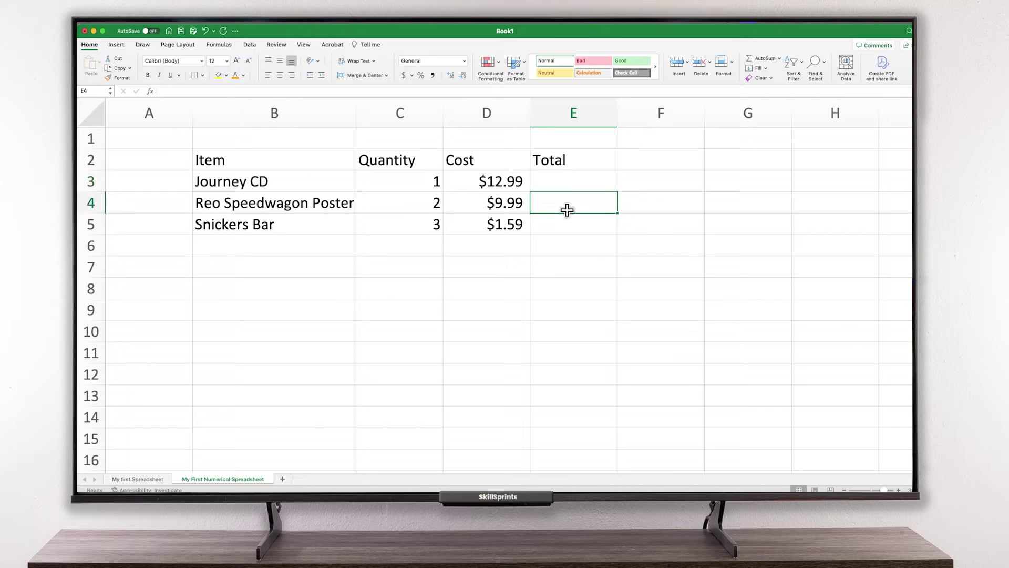
click(567, 224)
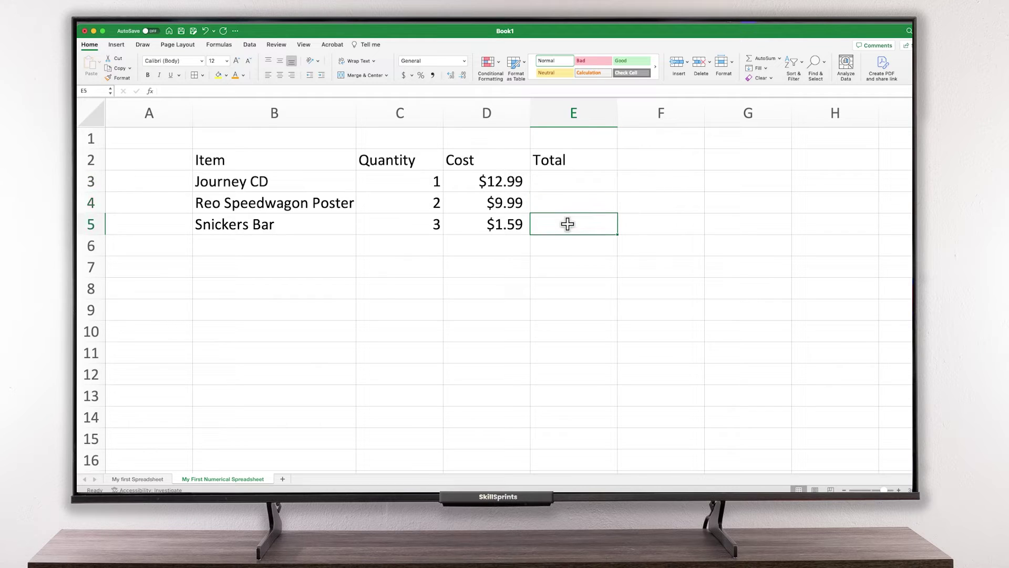
click(568, 202)
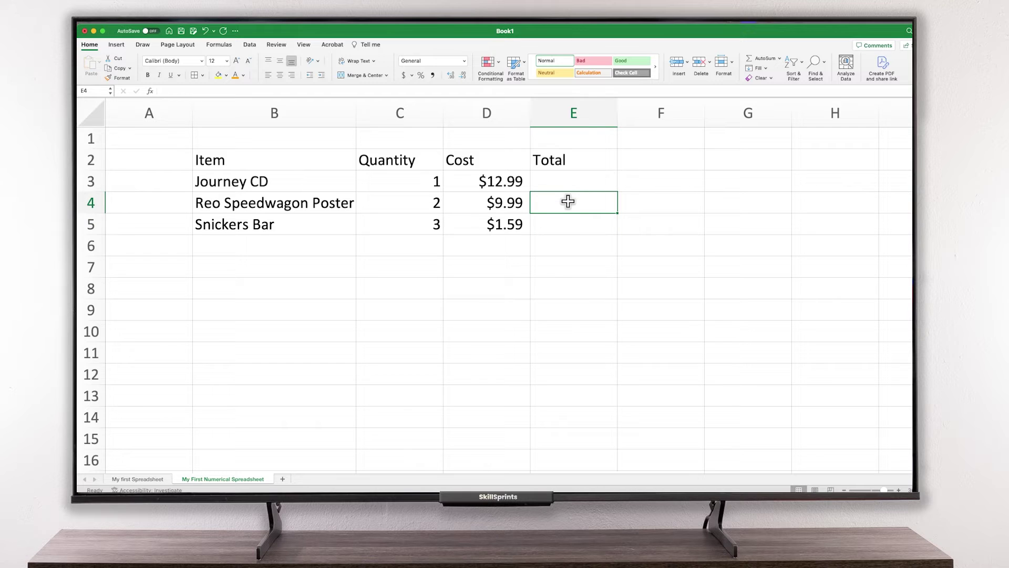
key(Up)
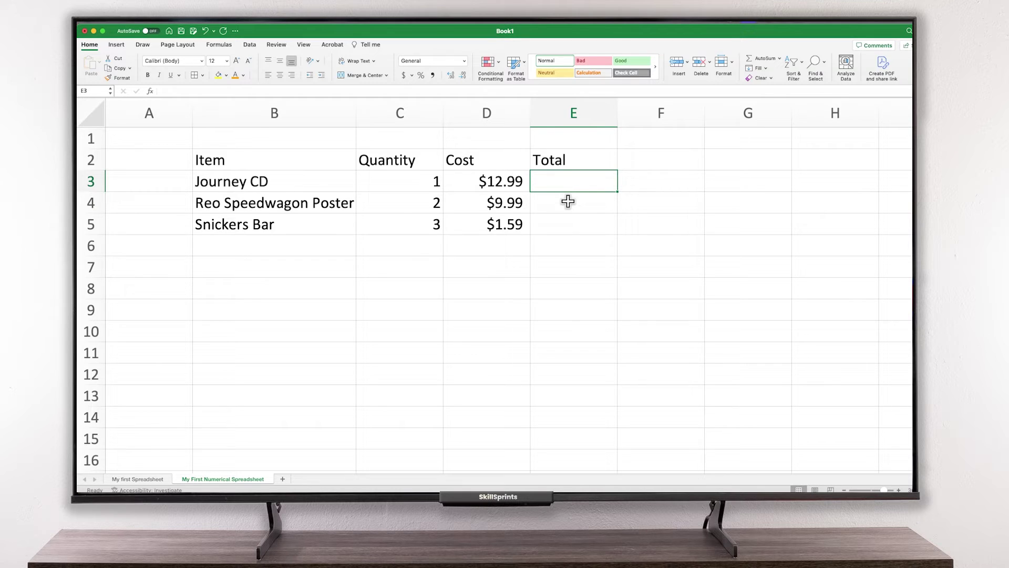
text(=)
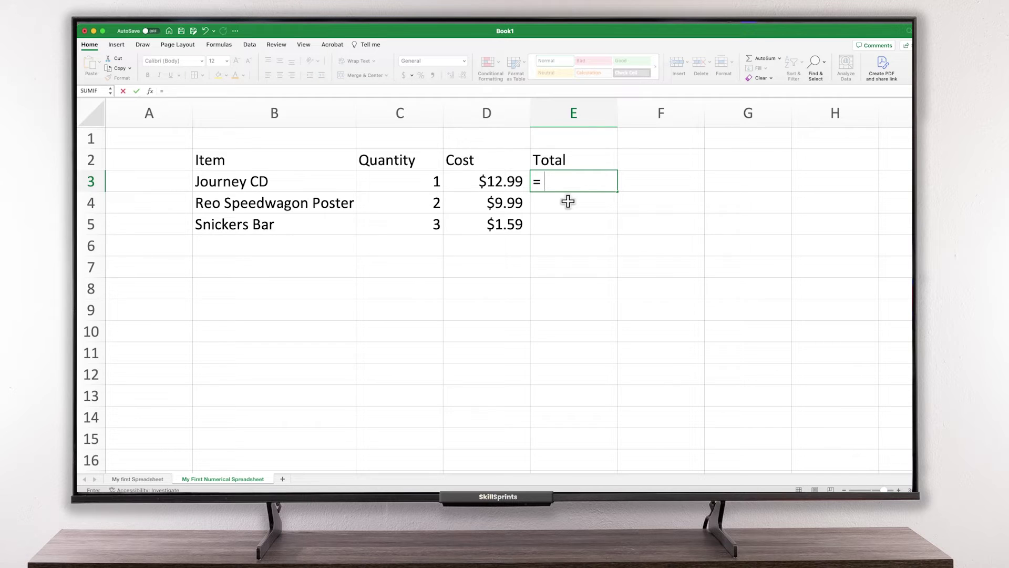
text(12.99 * 1)
key(Return)
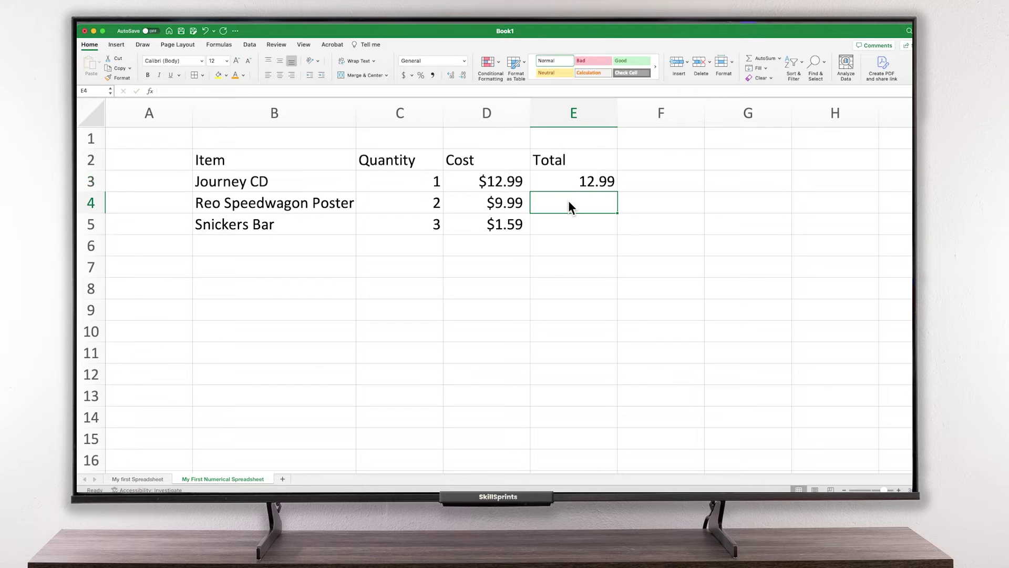
text(=)
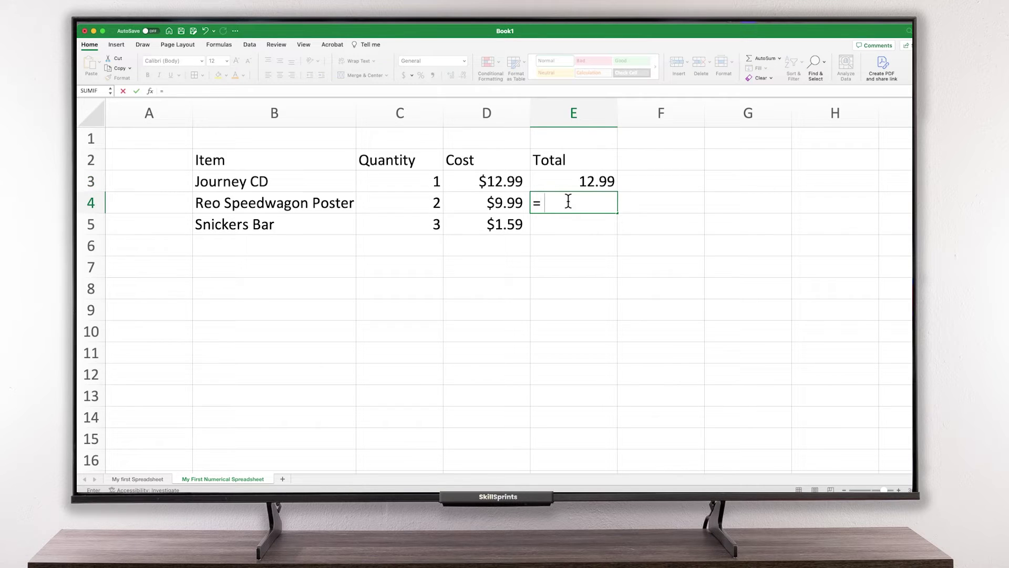
text( 9.99 * 2)
key(Return)
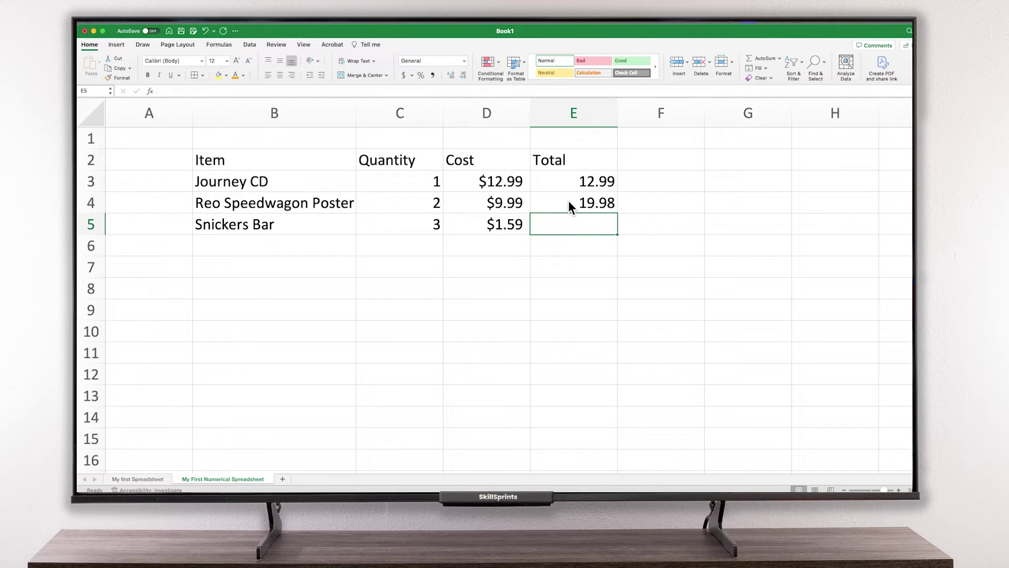
Step: Change the Reo Speedwagon Poster quantity in C4 to 3 to test the fixed-number total
key(Up)
key(Up)
key(shift+Down)
key(shift+Down)
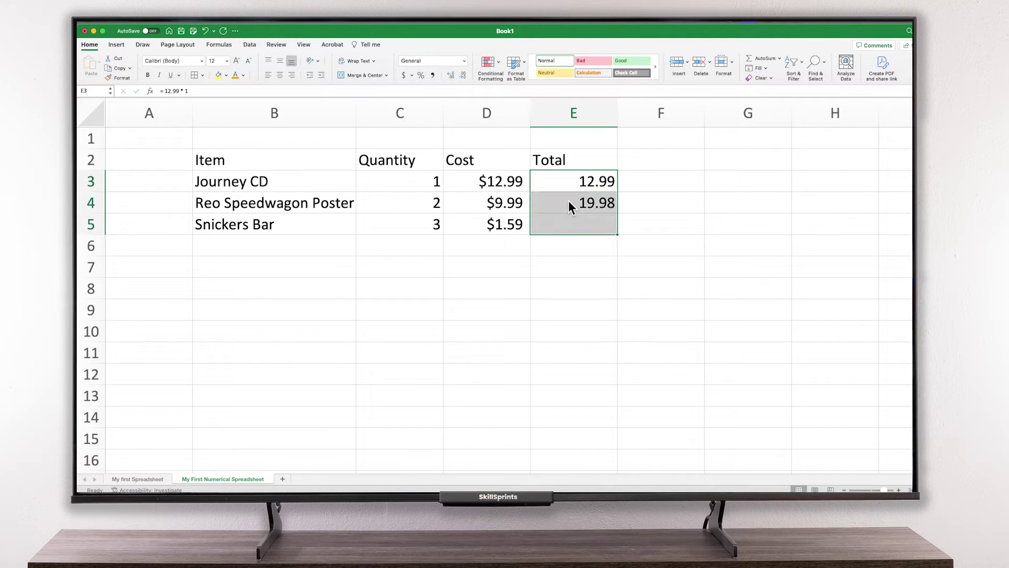
key(Down)
key(Left)
key(Left)
text(3)
key(Return)
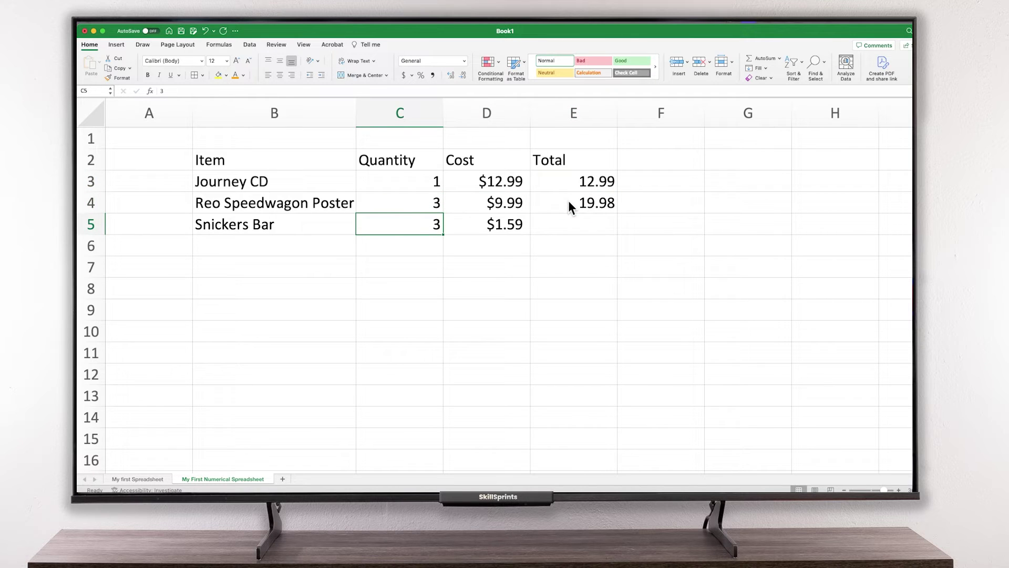
Step: Undo the C4 quantity change and both fixed-number formulas in E3 and E4
key(super+z)
key(super+z)
key(super+z)
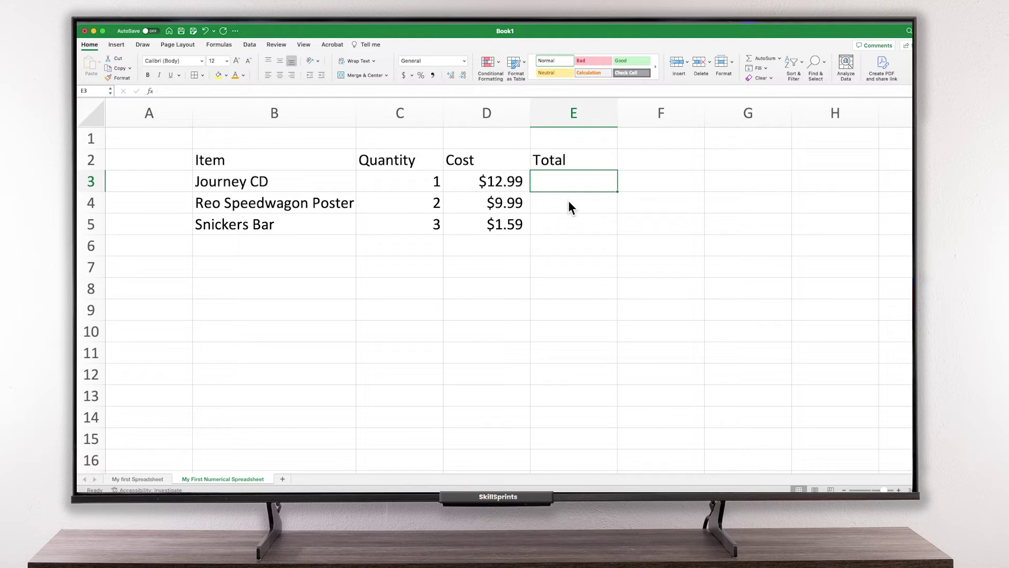
Step: Calculate the Journey CD total in E3 with the cell-reference formula =C3*D3
text(=)
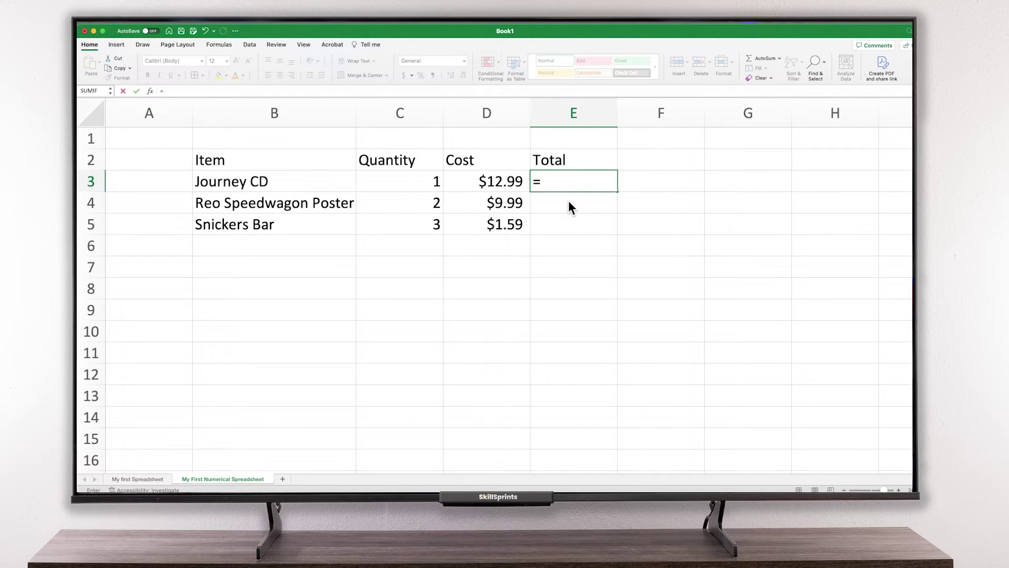
click(412, 189)
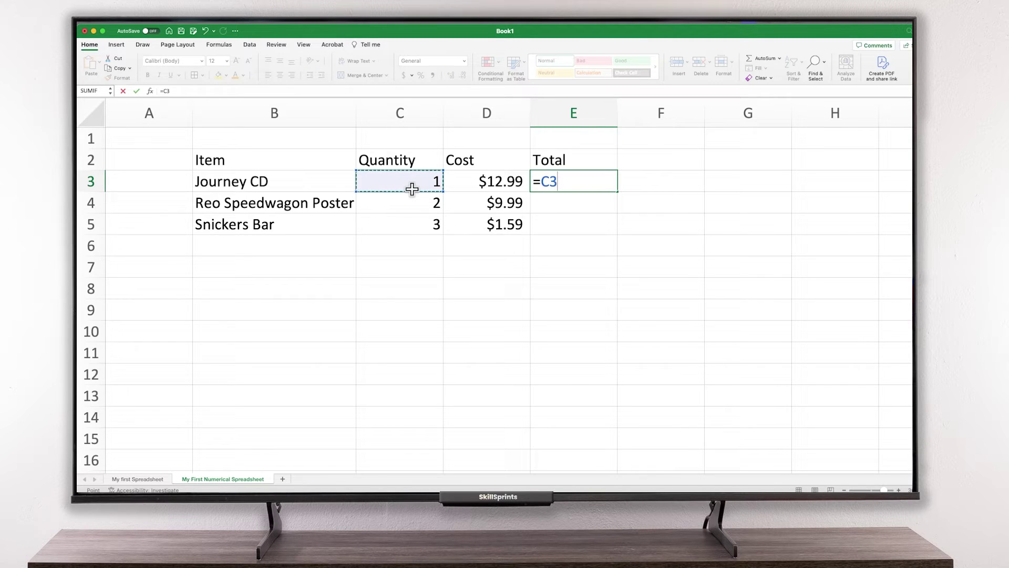
text(*)
click(494, 183)
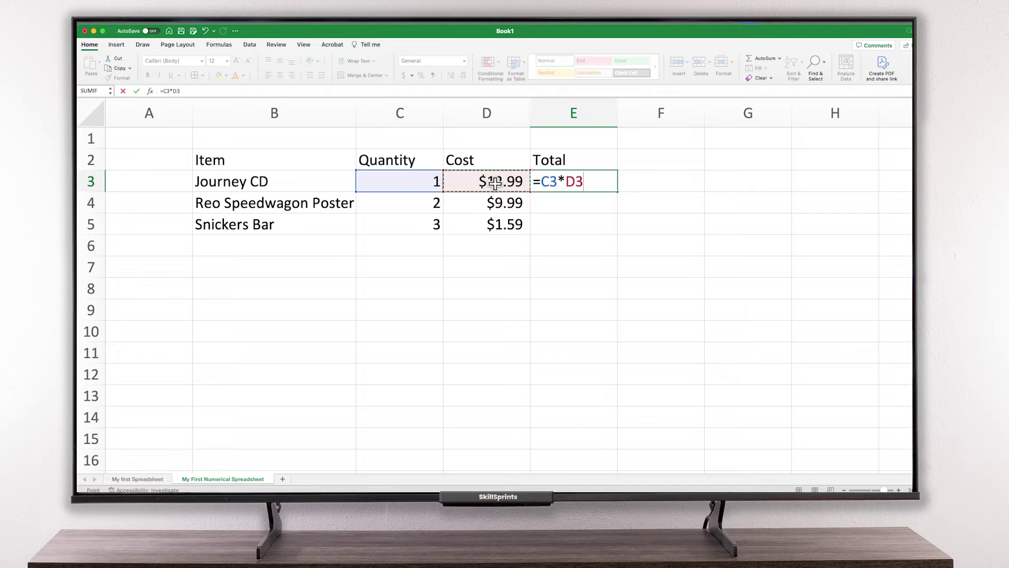
key(Return)
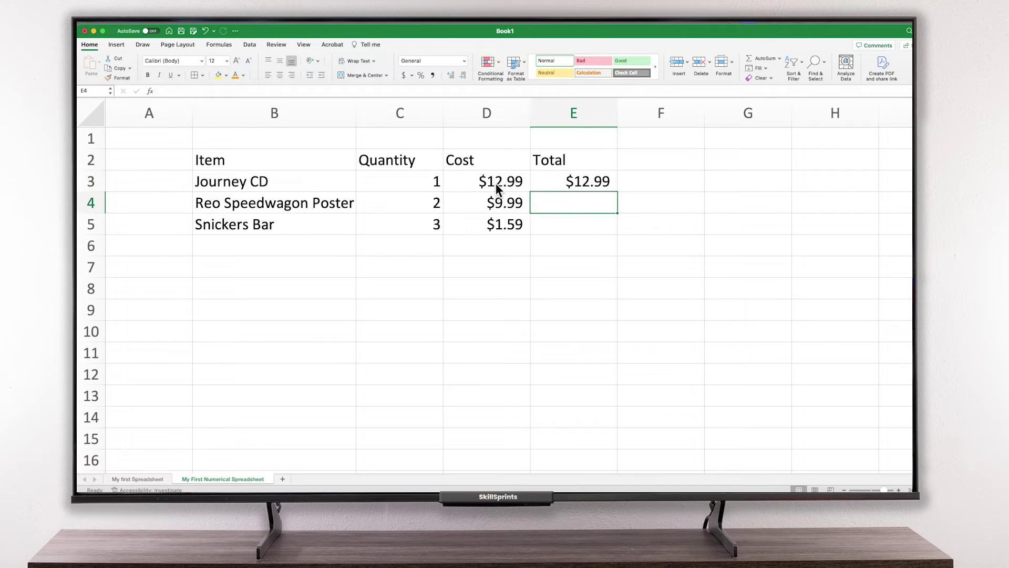
Step: Calculate the Reo Speedwagon Poster total in E4 with the cell-reference formula = C4*D4
text(=)
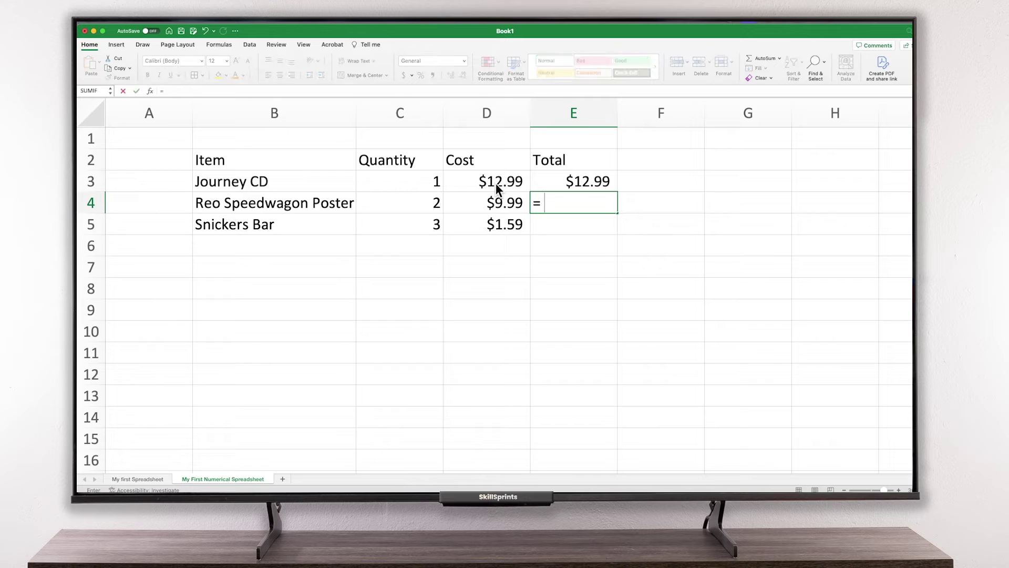
click(412, 200)
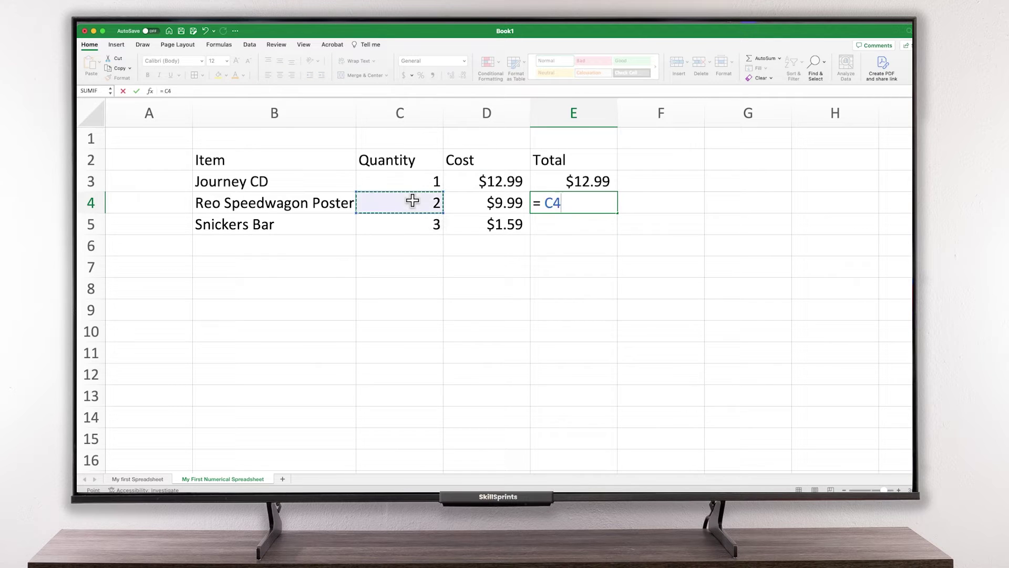
text(*)
click(477, 203)
key(Return)
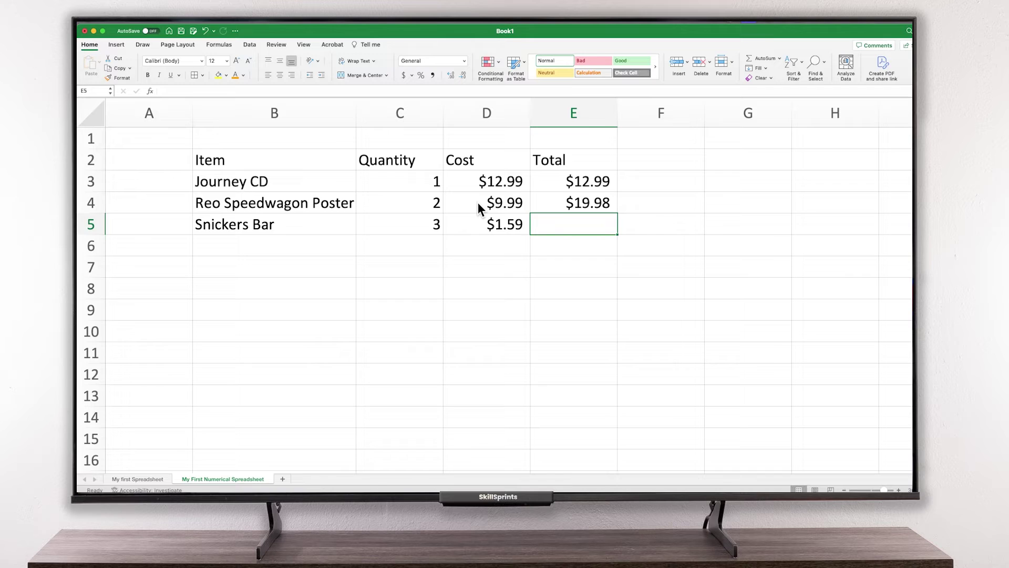
Step: Calculate the Snickers Bar total in E5 with the formula = c5 * d5
text(=)
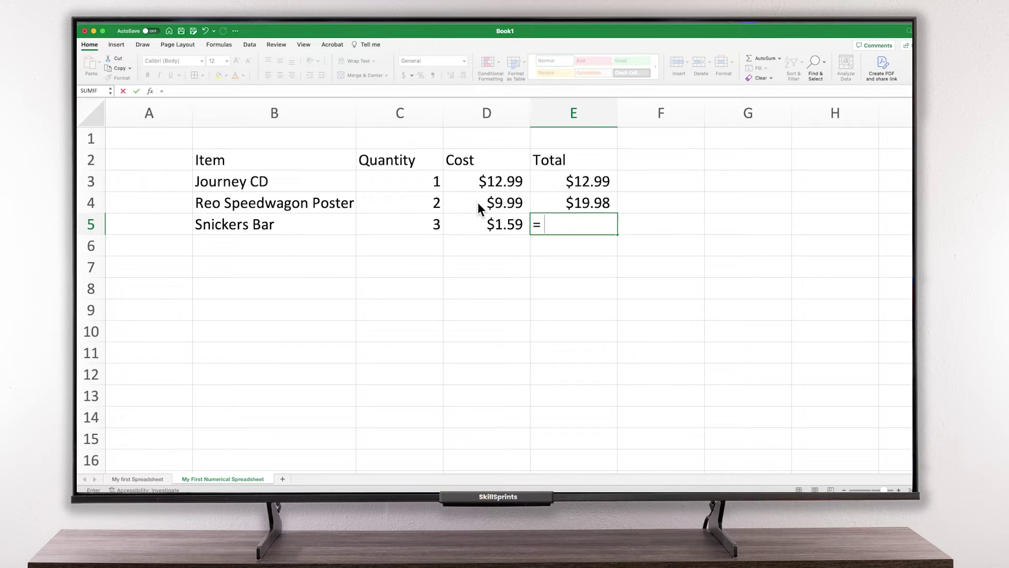
text( c)
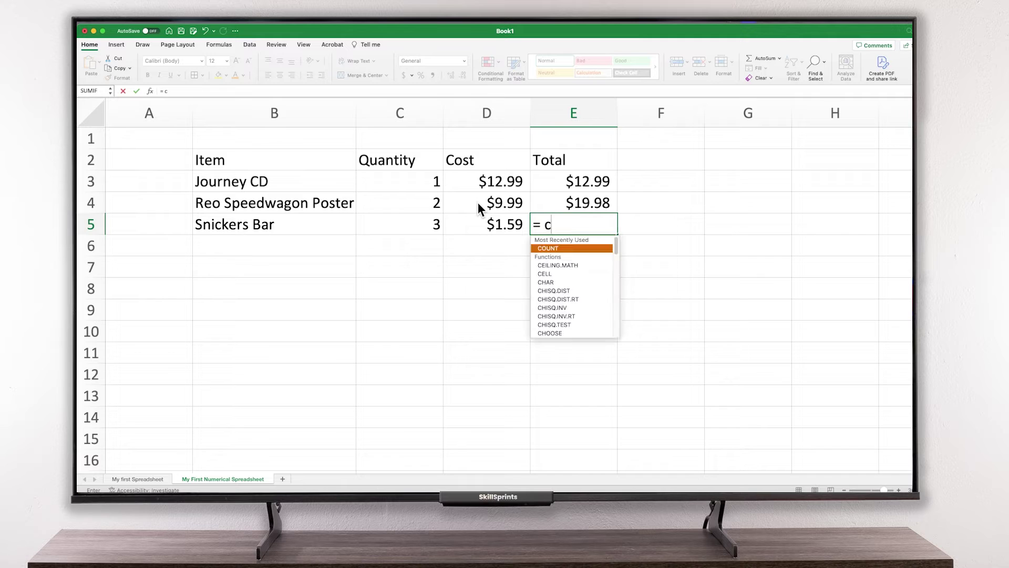
text(5 * )
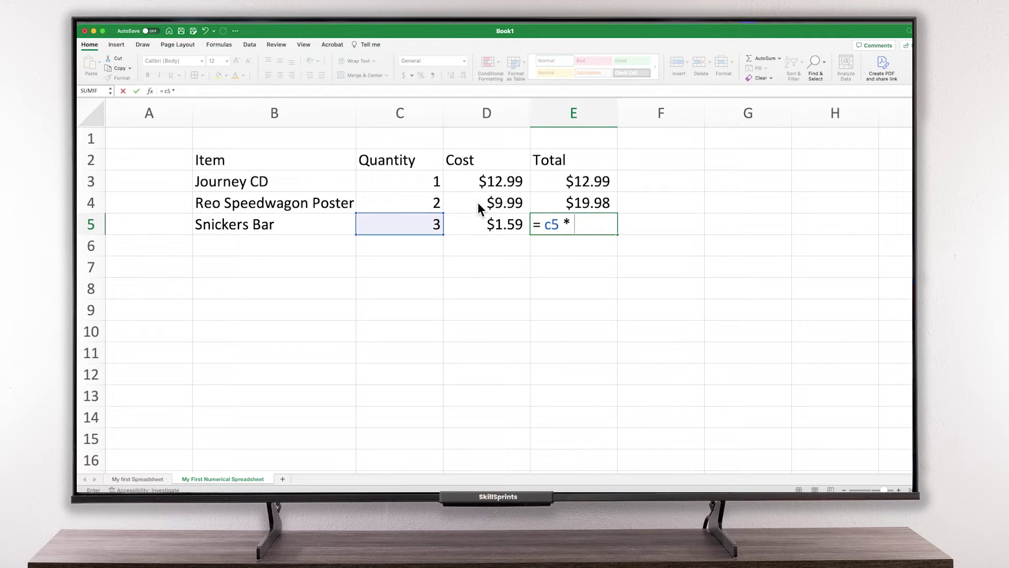
text(d5)
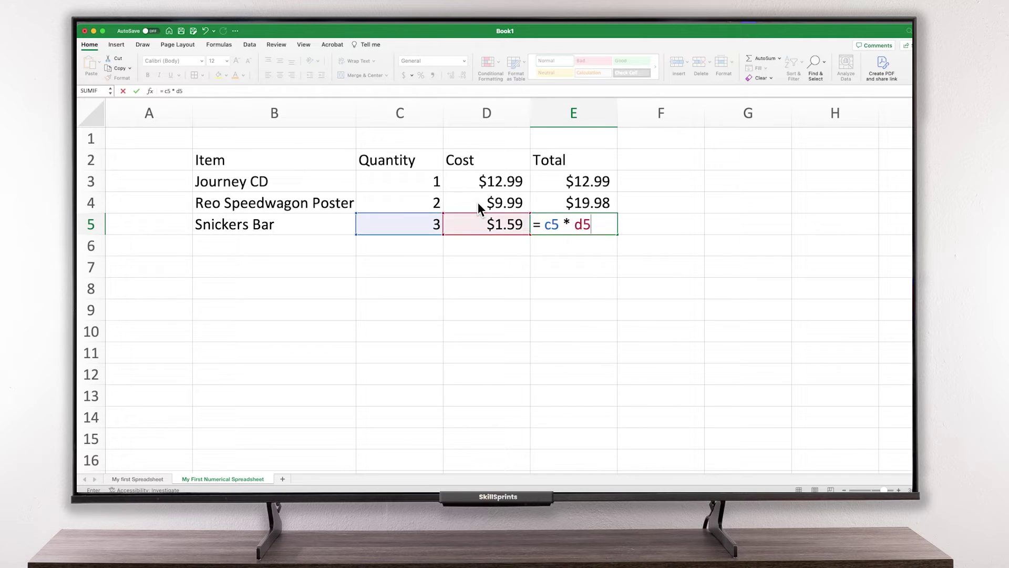
key(Return)
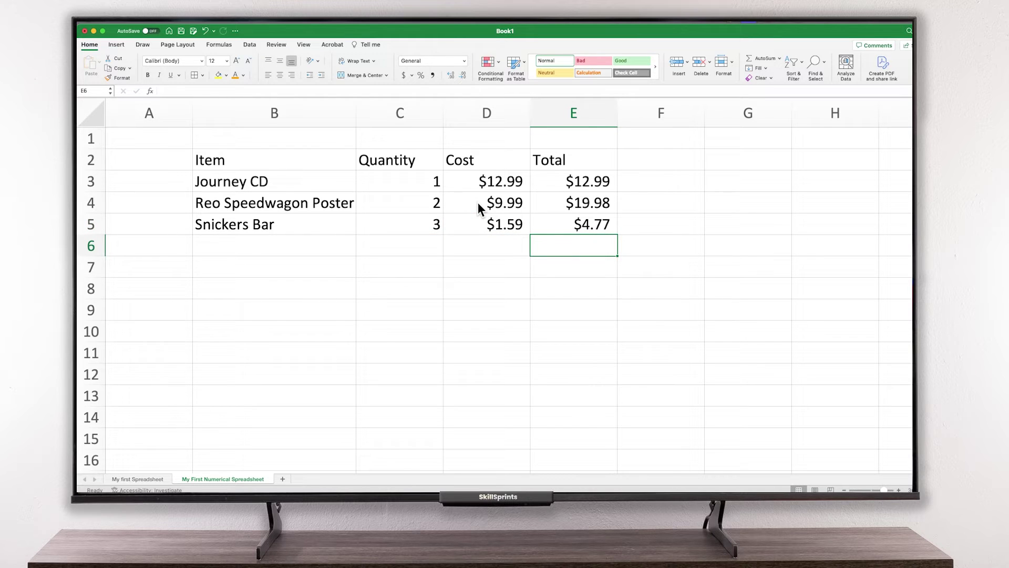
Step: Add a new item in row 6: The Cure DVD, quantity 2, cost $19.97
key(Left)
key(Left)
key(Left)
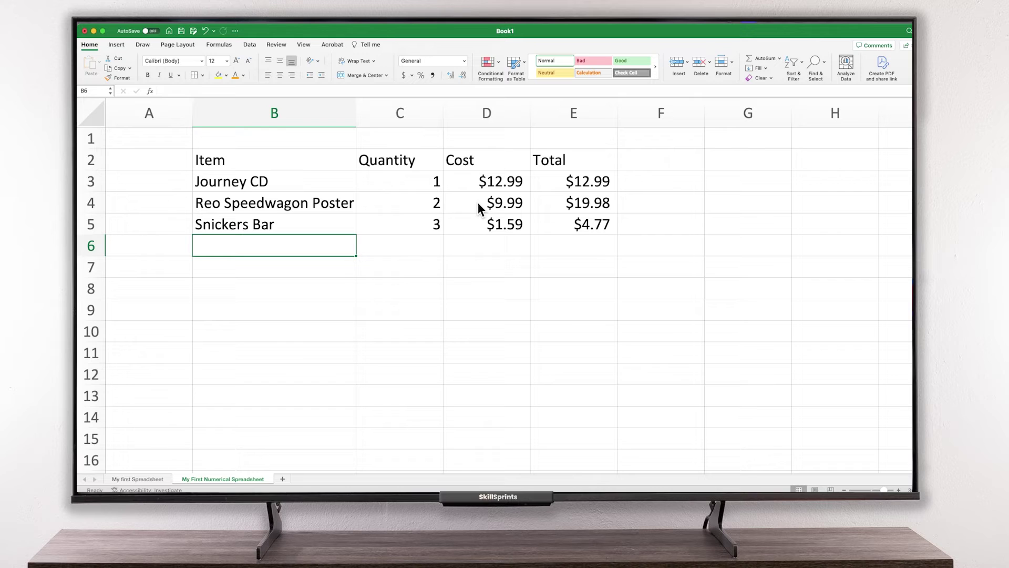
text(The Cure D)
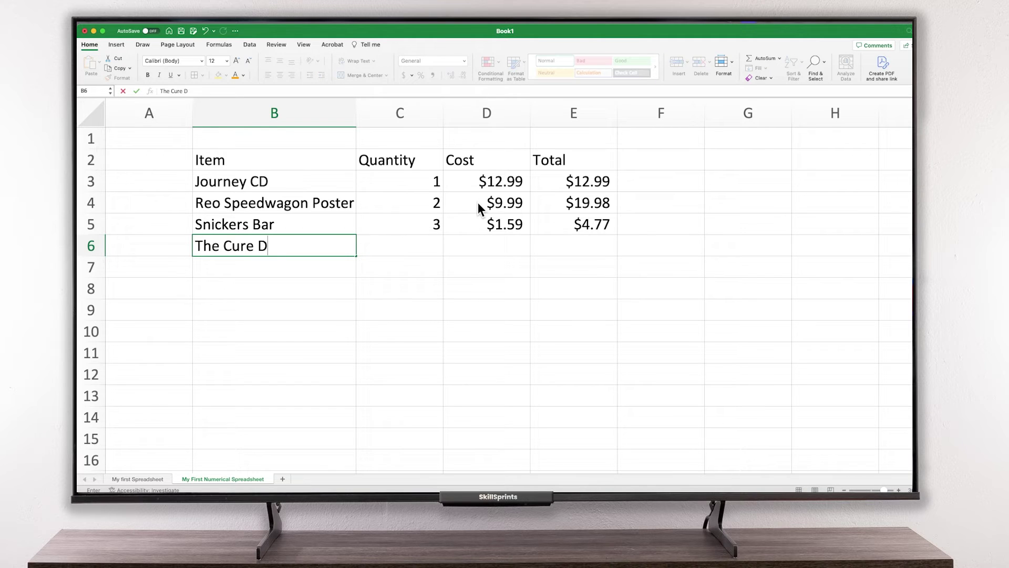
text(VD)
key(Tab)
text(2)
key(Tab)
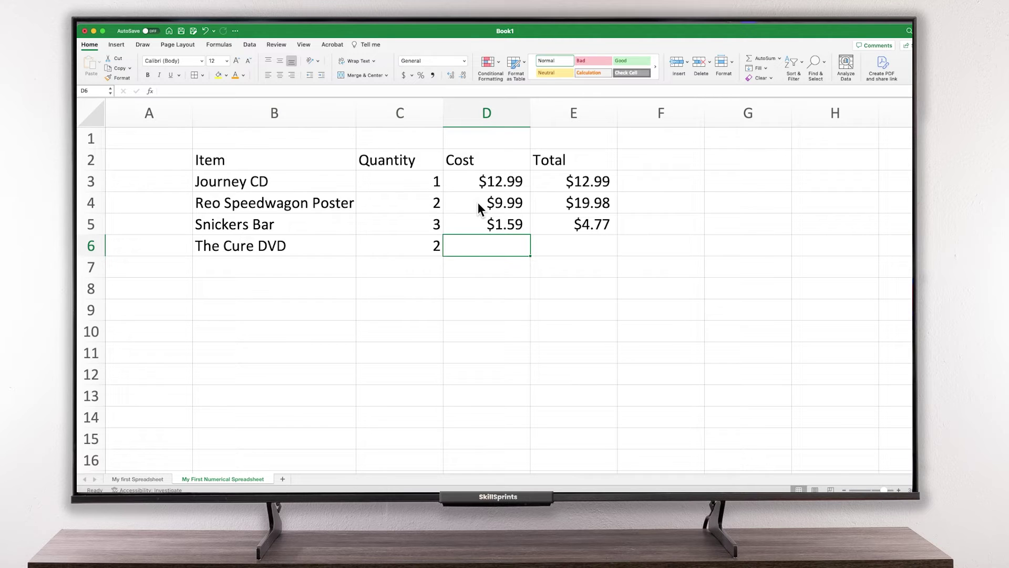
text($19.9)
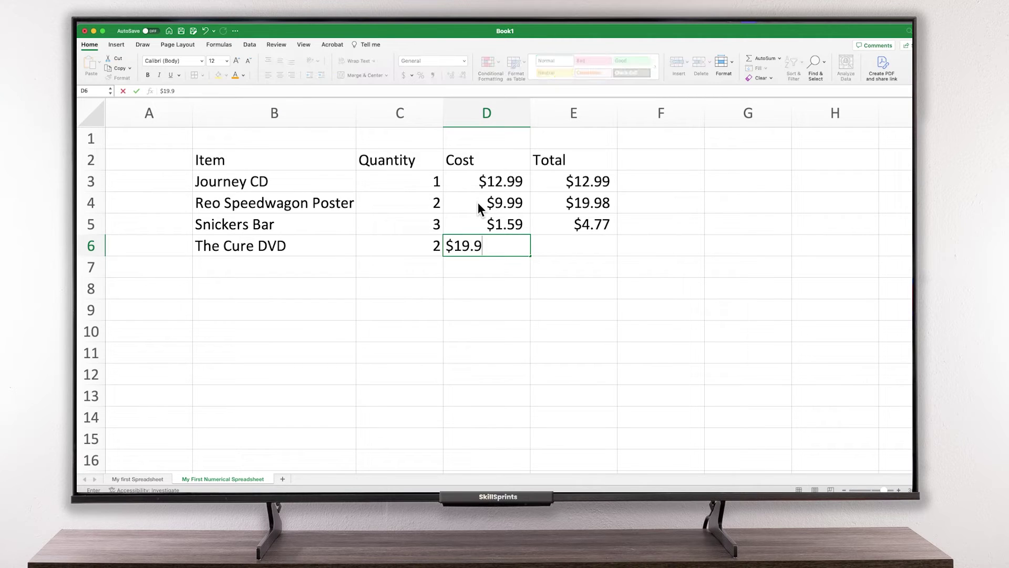
text(7)
key(Tab)
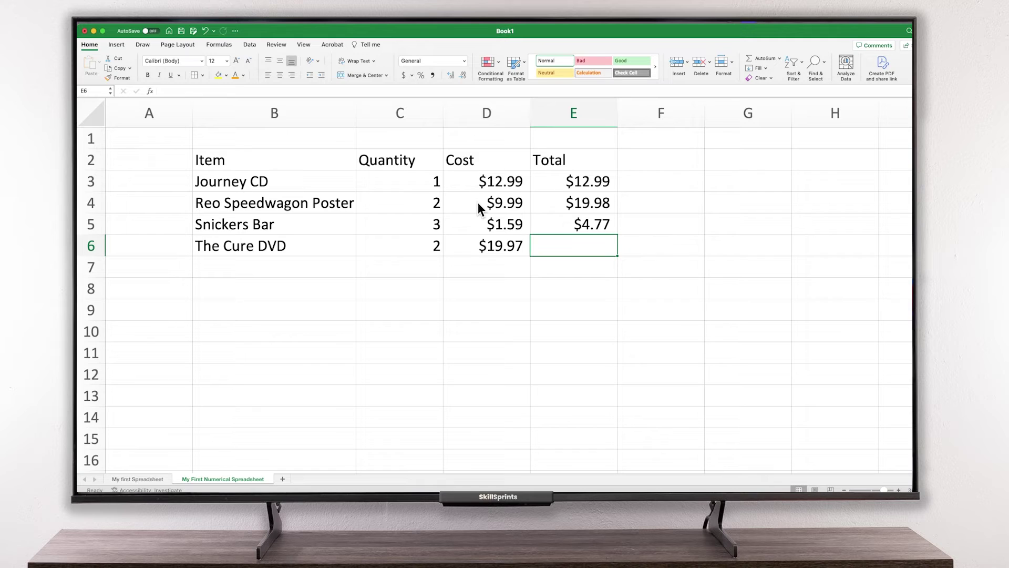
Step: Examine which cells the Snickers Bar total formula in E5 refers to
click(590, 229)
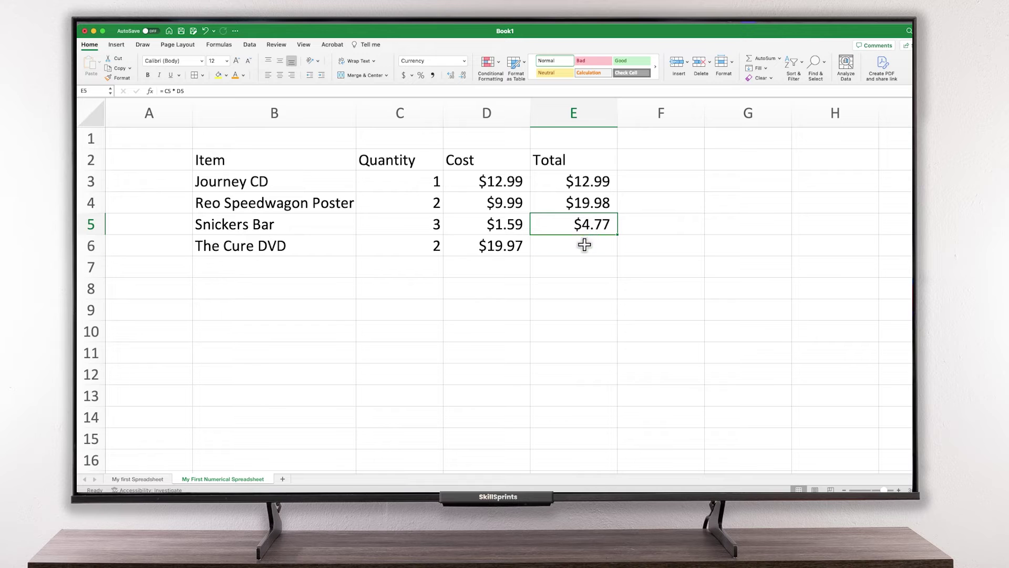
click(585, 244)
click(584, 226)
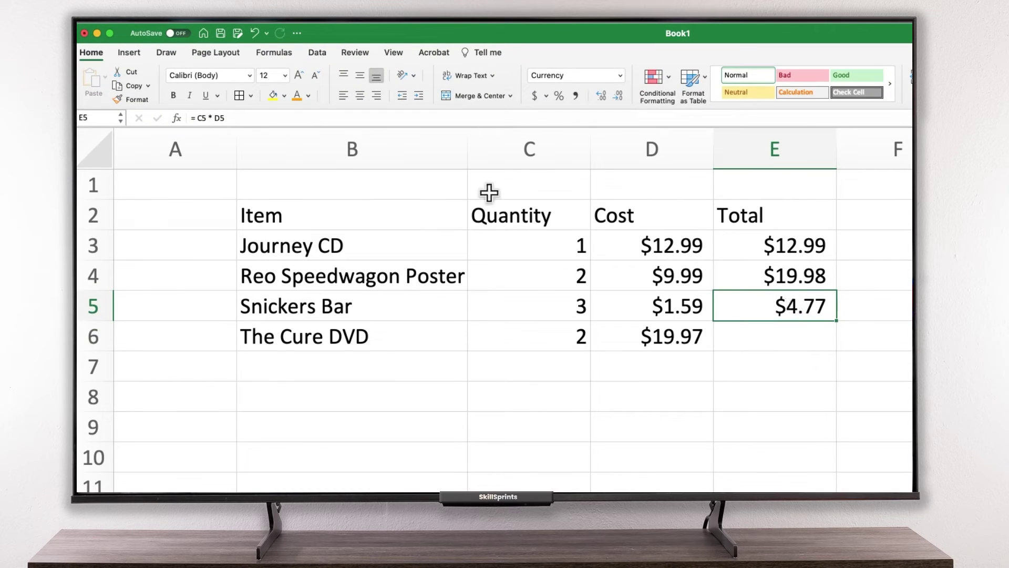
click(241, 117)
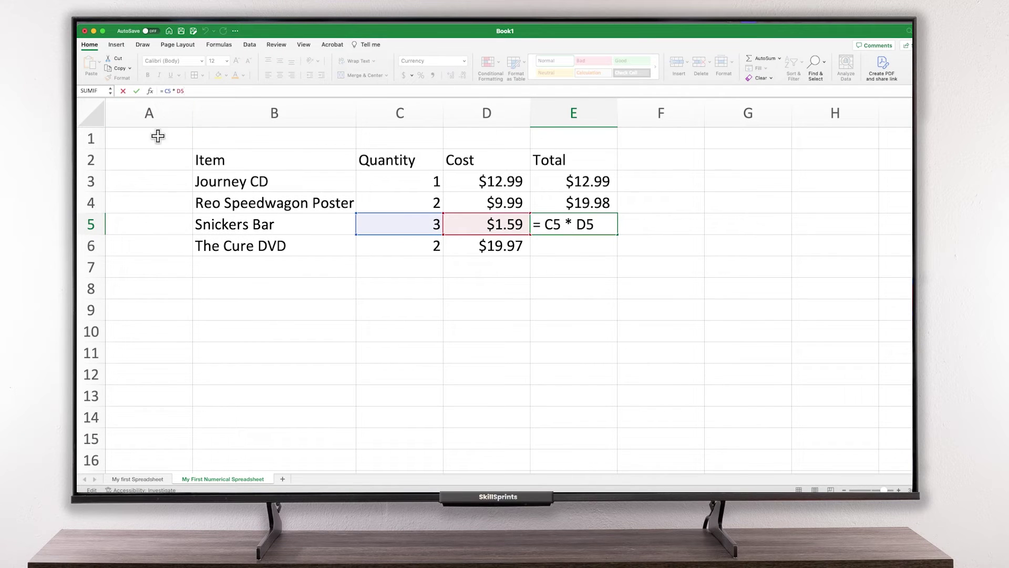
click(585, 226)
key(Return)
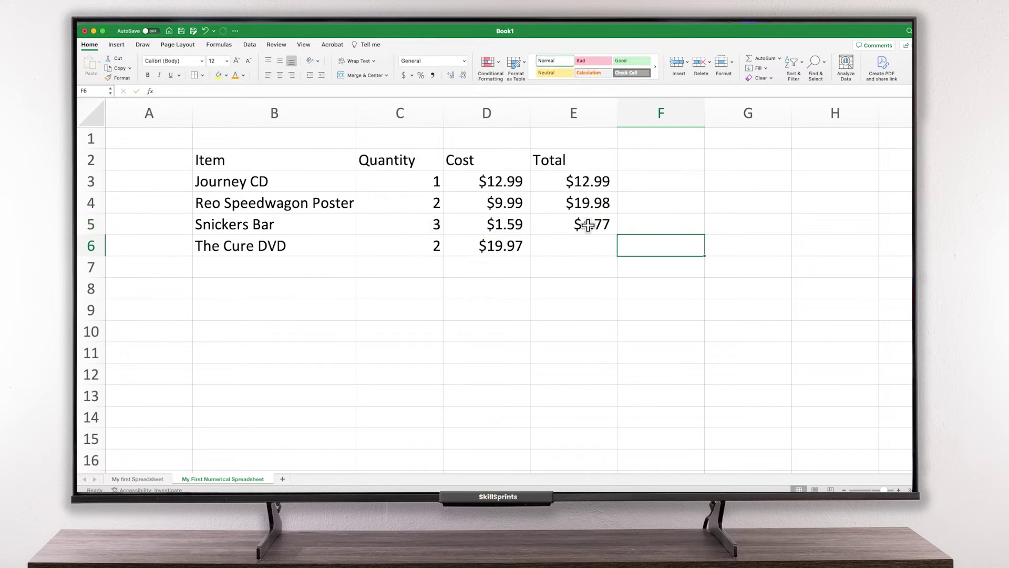
Step: Copy the Snickers Bar total formula from E5 into E6 for The Cure DVD and check its cell references
click(585, 226)
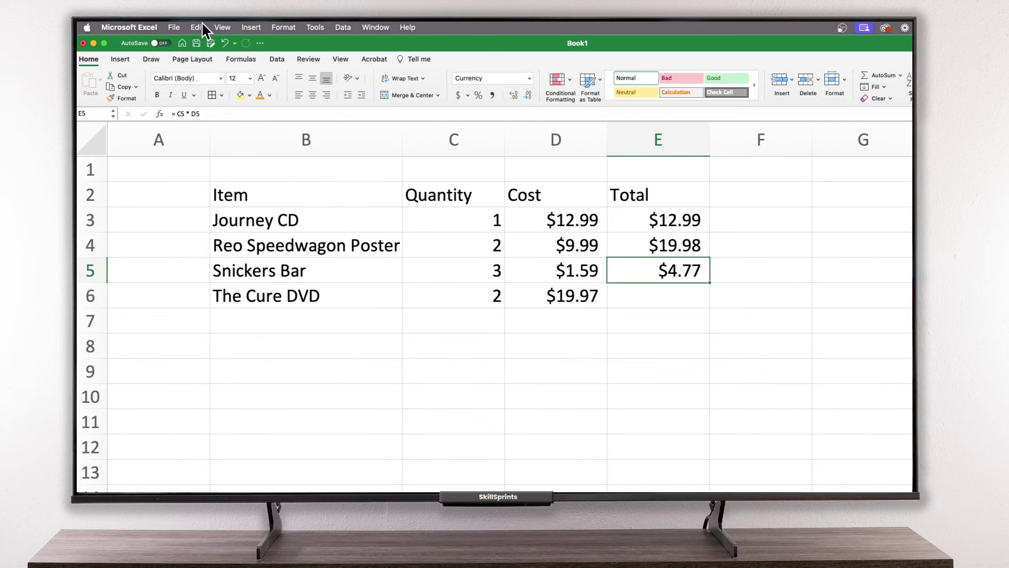
click(199, 27)
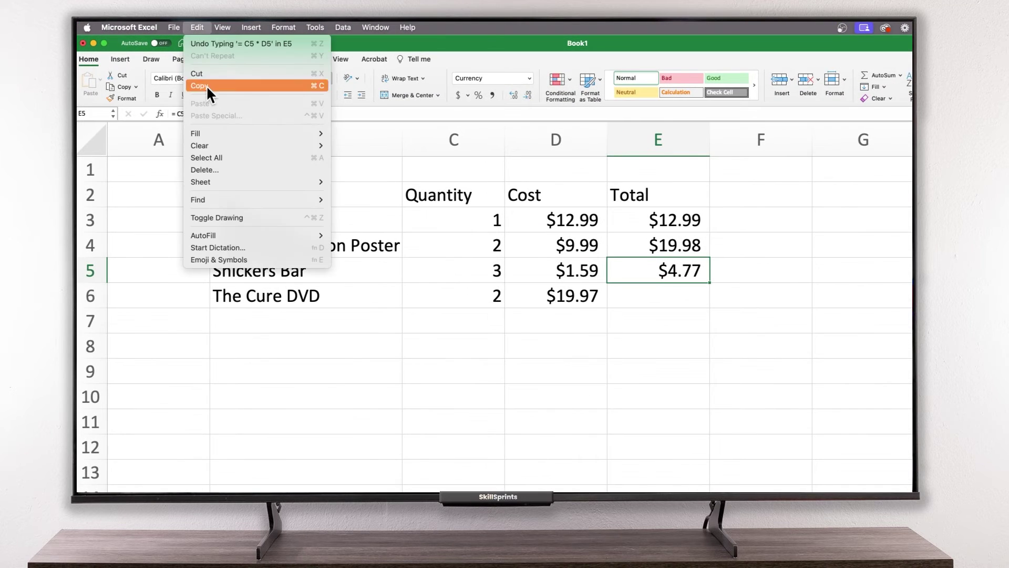
click(207, 86)
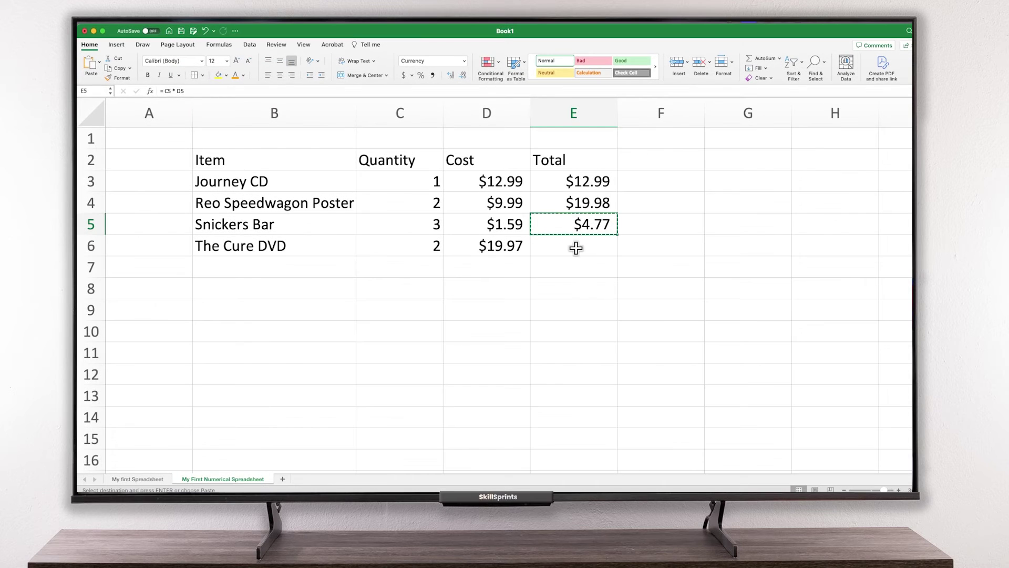
click(576, 248)
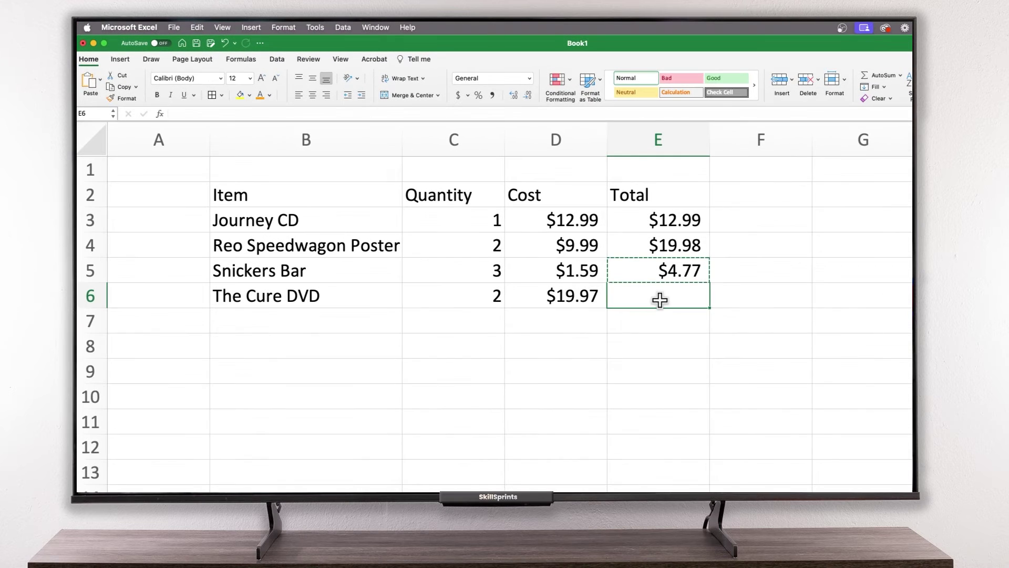
click(194, 26)
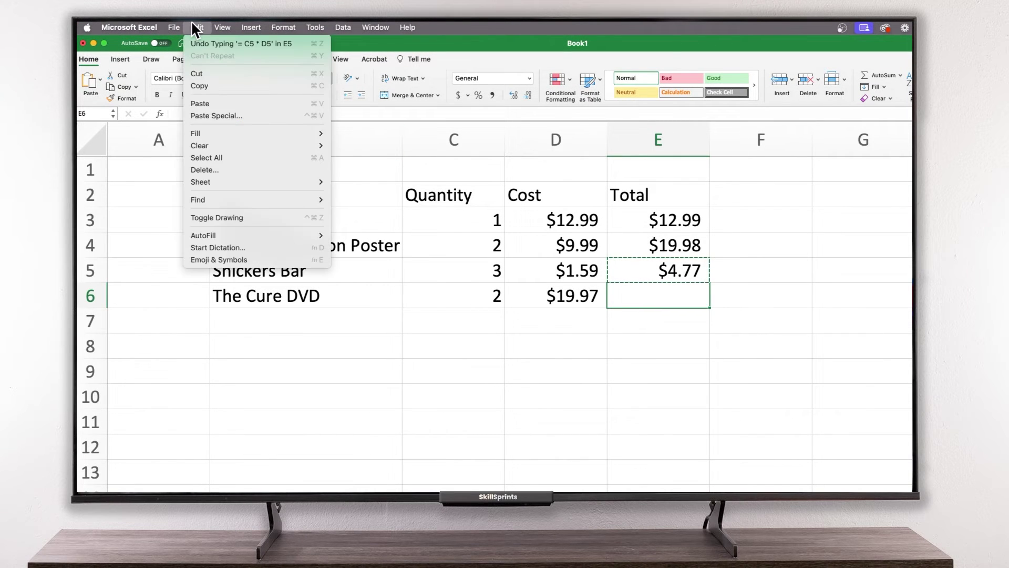
click(219, 103)
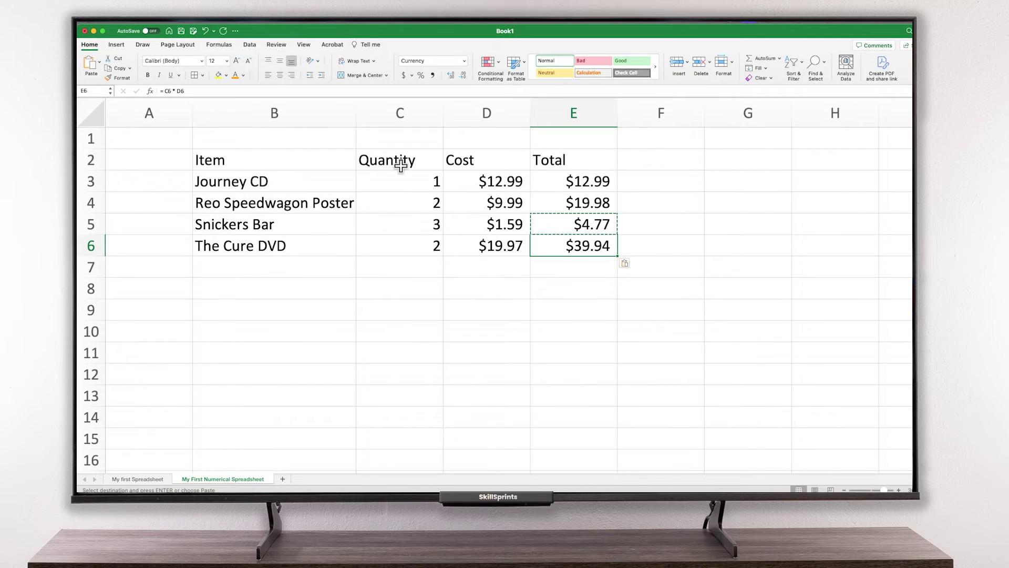
click(210, 89)
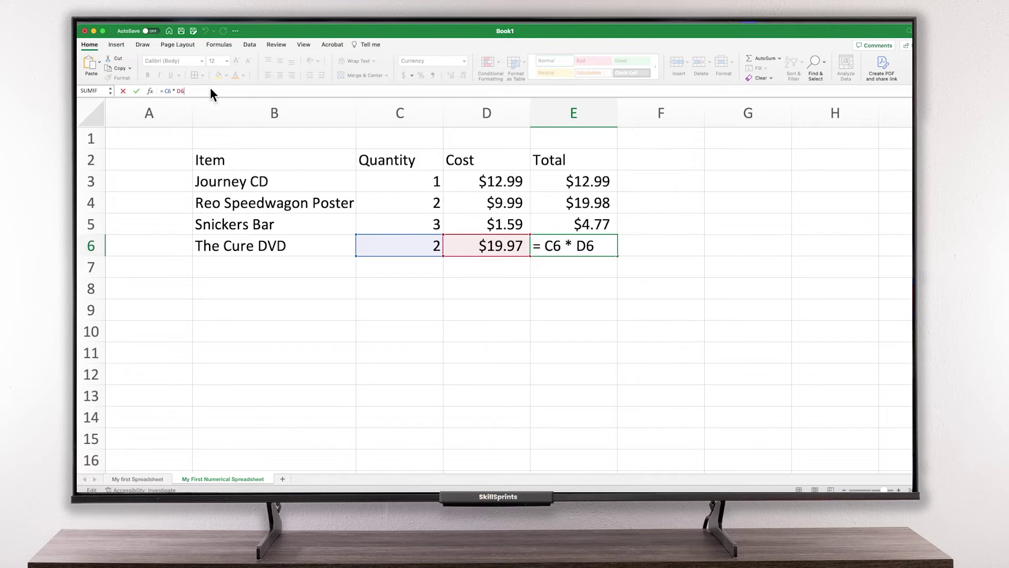
key(Return)
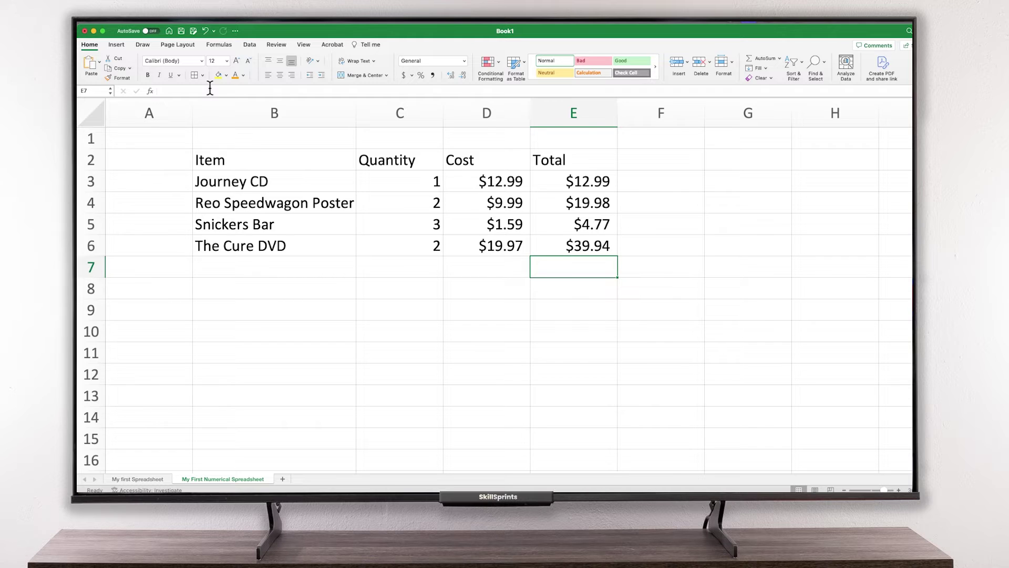
Step: Add up all item totals in E7 with the formula =E3+E4+E5+E6
text(=)
click(557, 182)
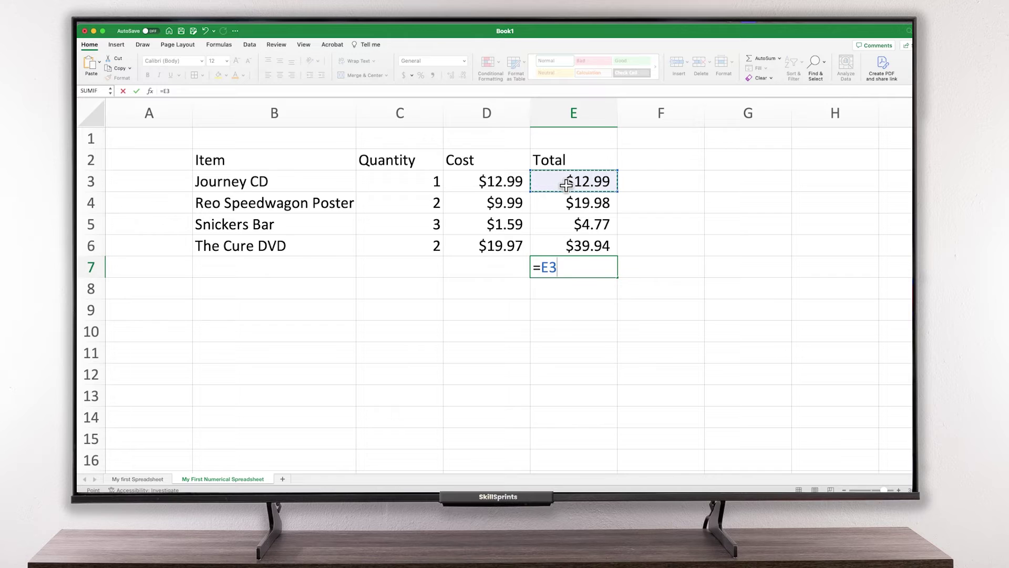
text(+)
click(570, 204)
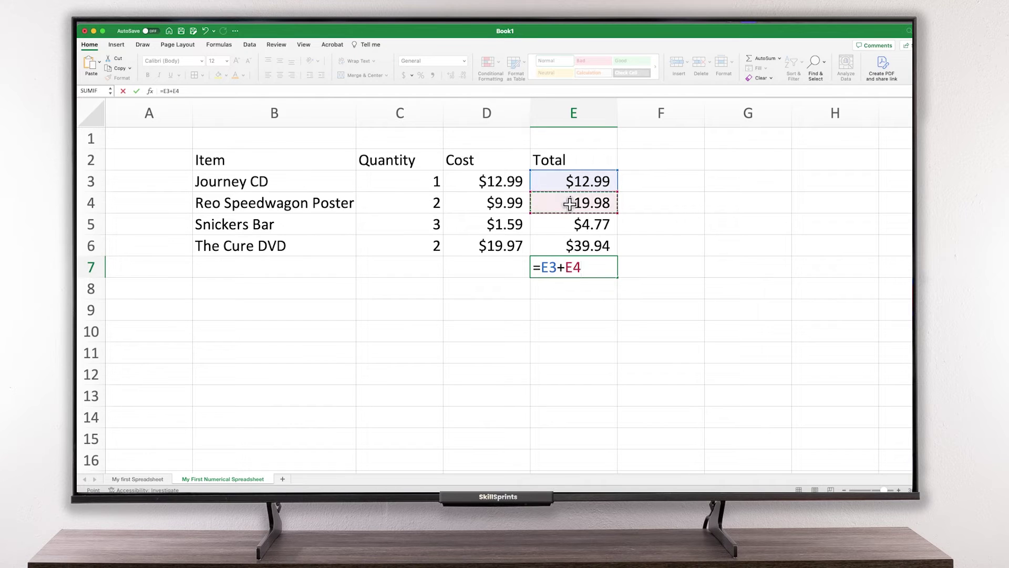
text(+)
click(572, 224)
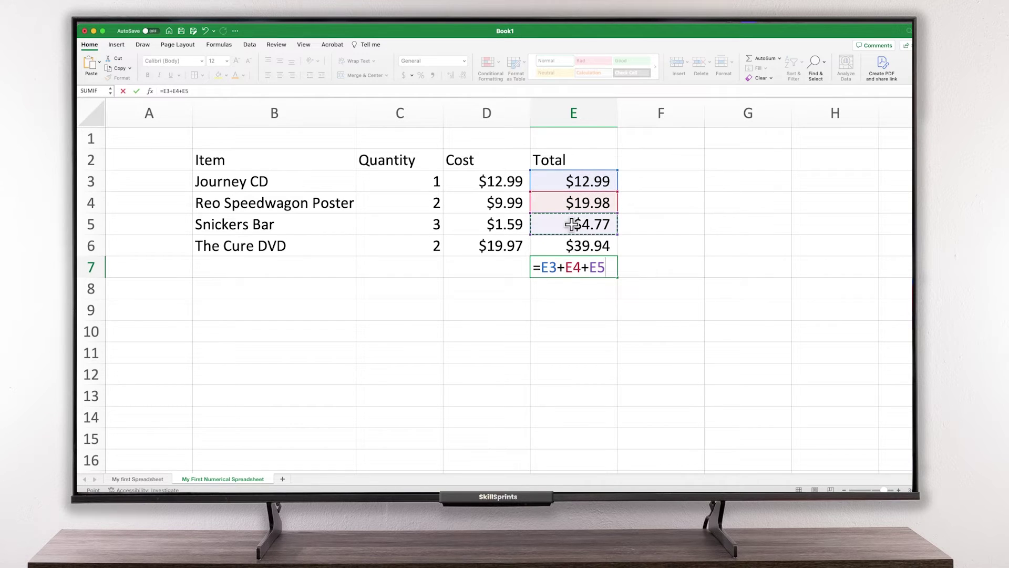
text(+)
click(566, 242)
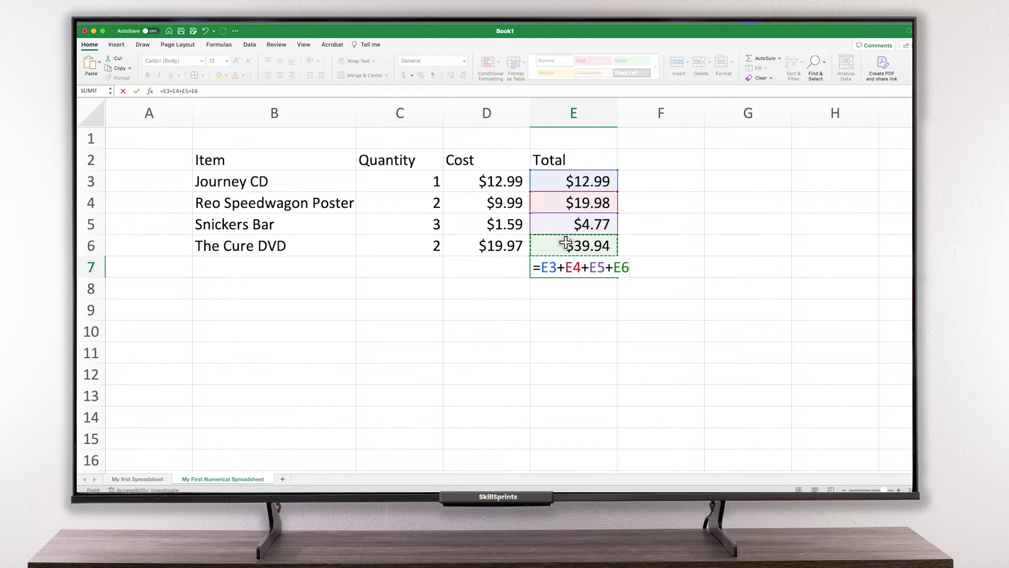
key(Return)
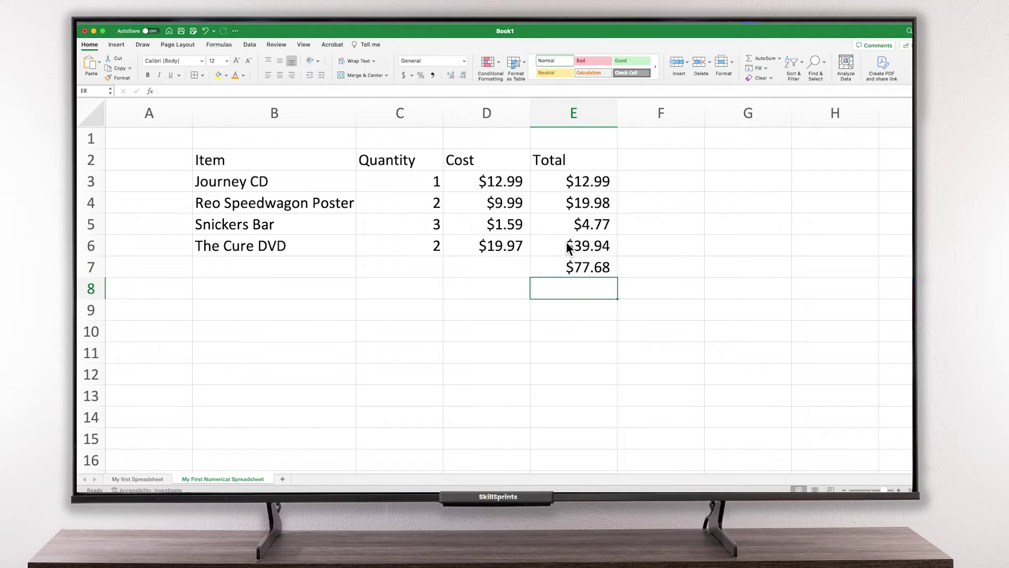
Step: Undo the addition formula in E7
key(Up)
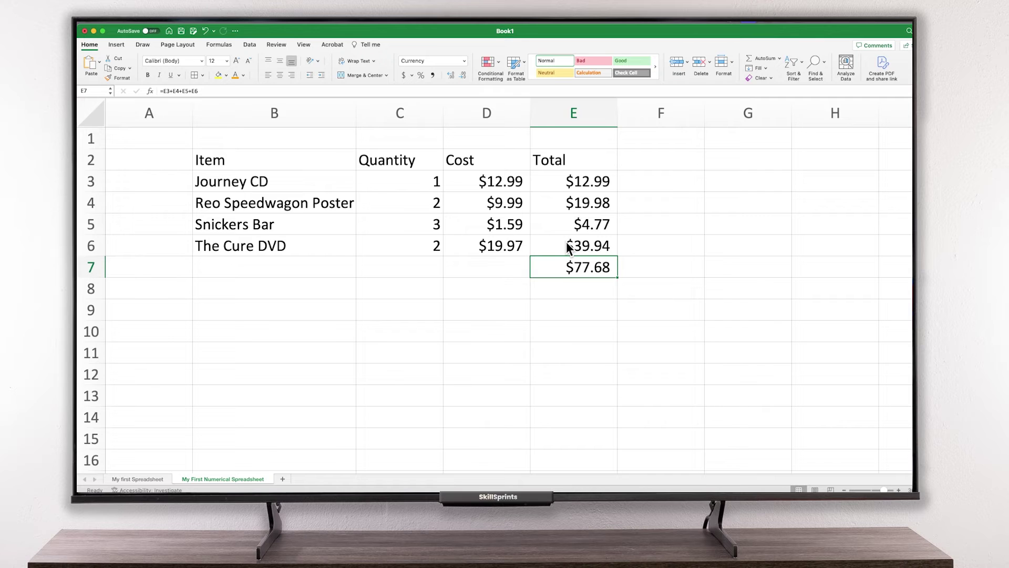
key(super+z)
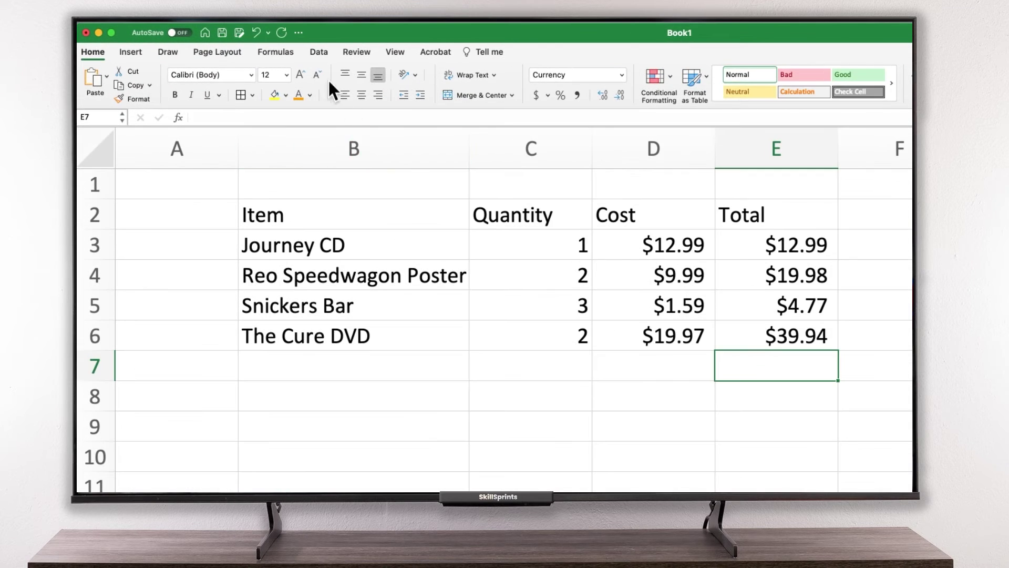
click(265, 50)
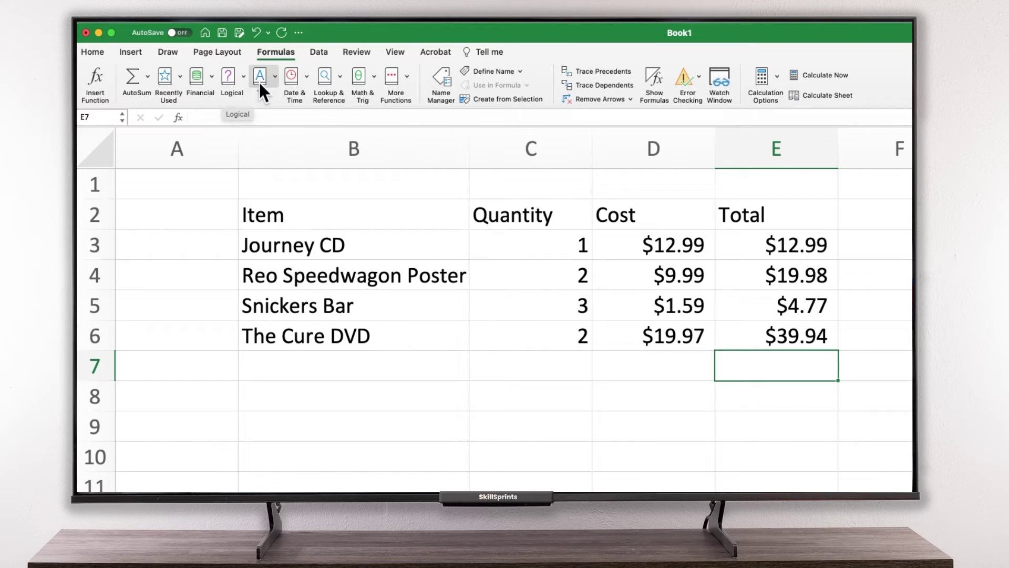
click(305, 77)
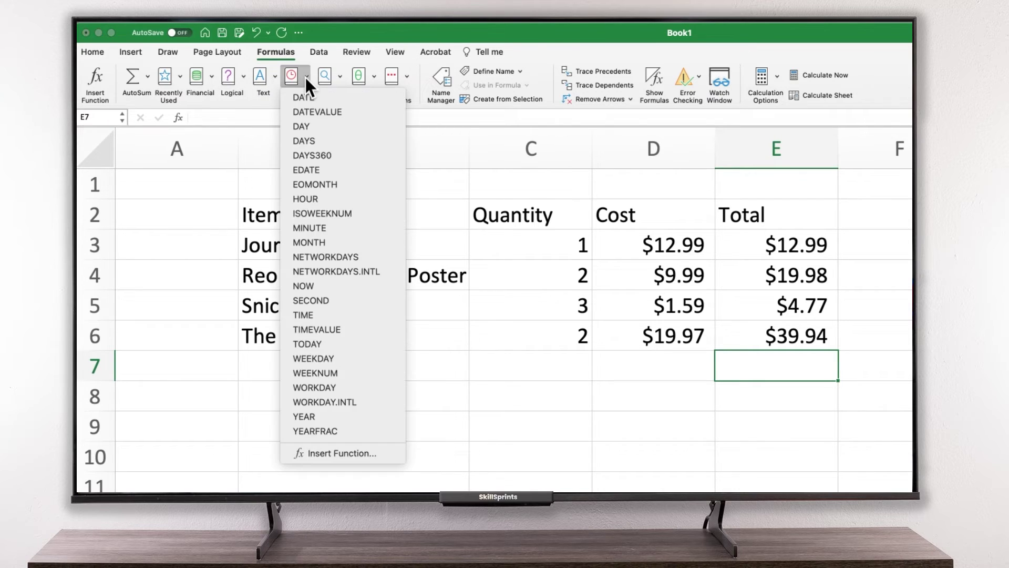
click(305, 77)
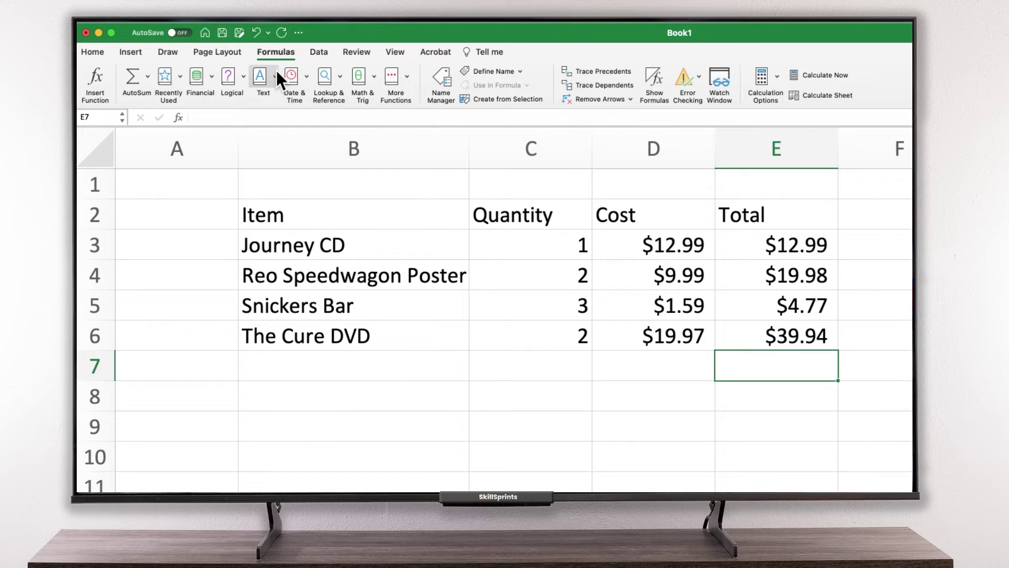
Step: Total the item totals E3:E6 in E7 with AutoSum and undo the result
click(277, 70)
click(276, 70)
click(243, 74)
click(242, 74)
click(131, 79)
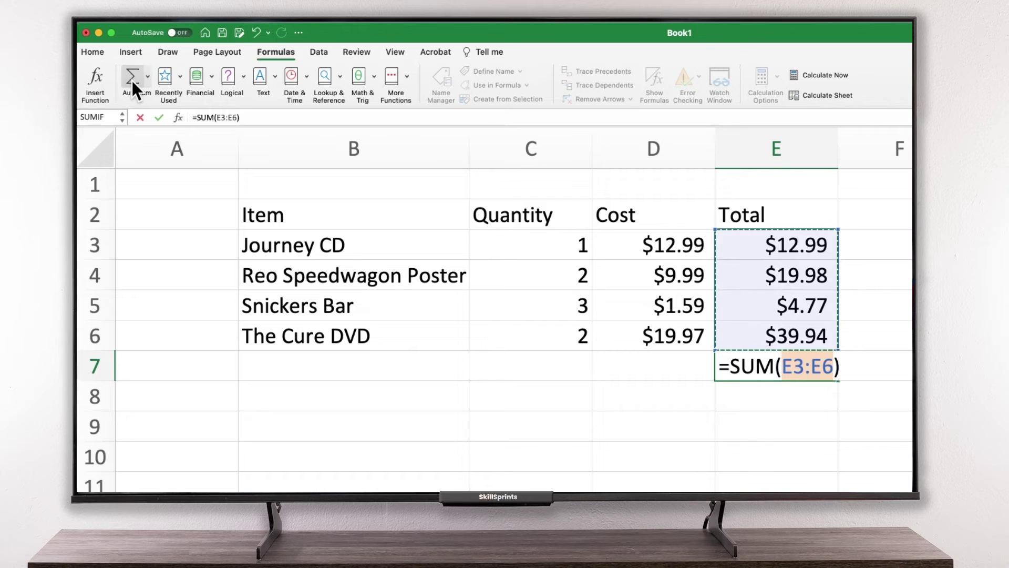
key(Return)
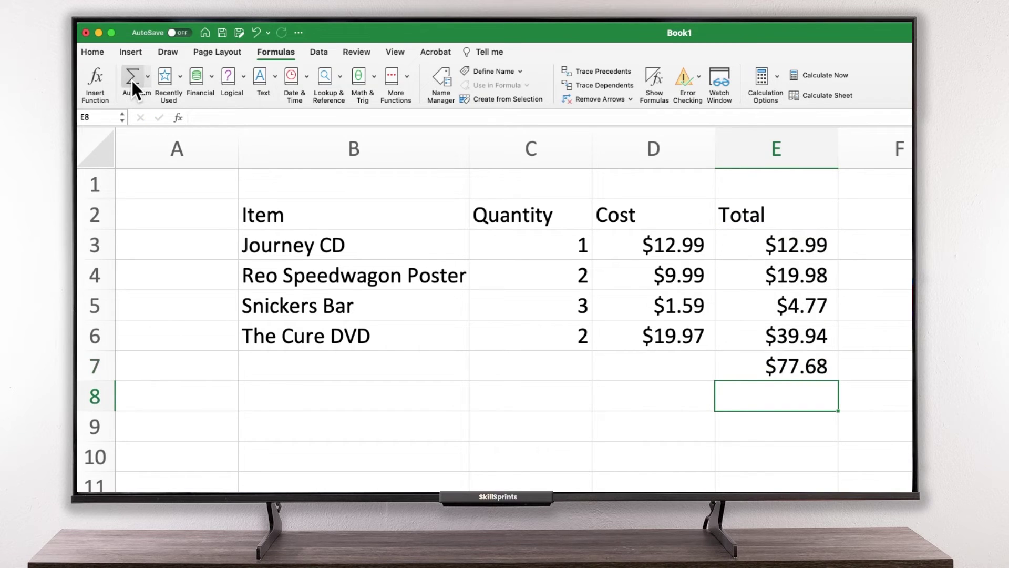
key(Up)
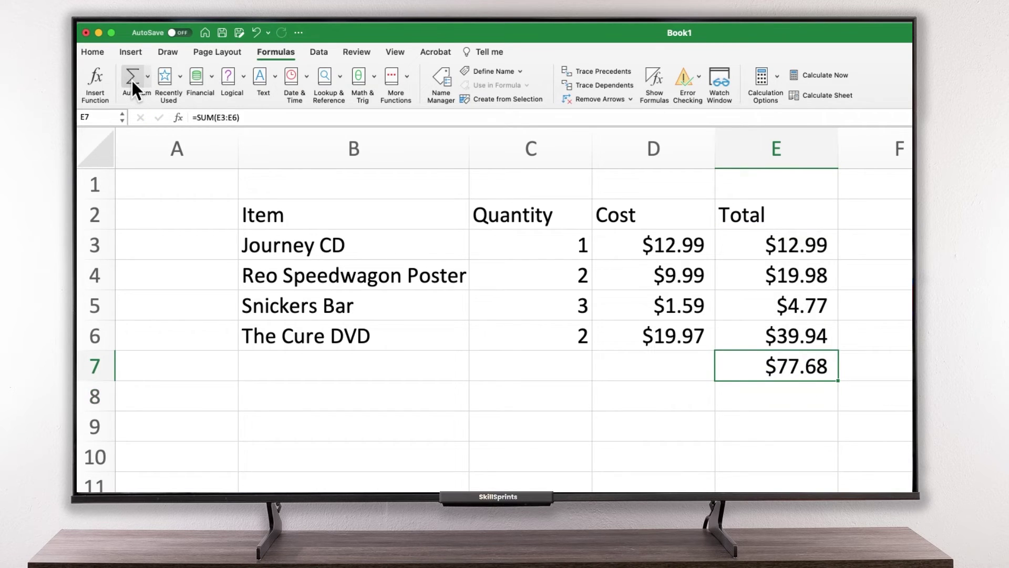
key(super+z)
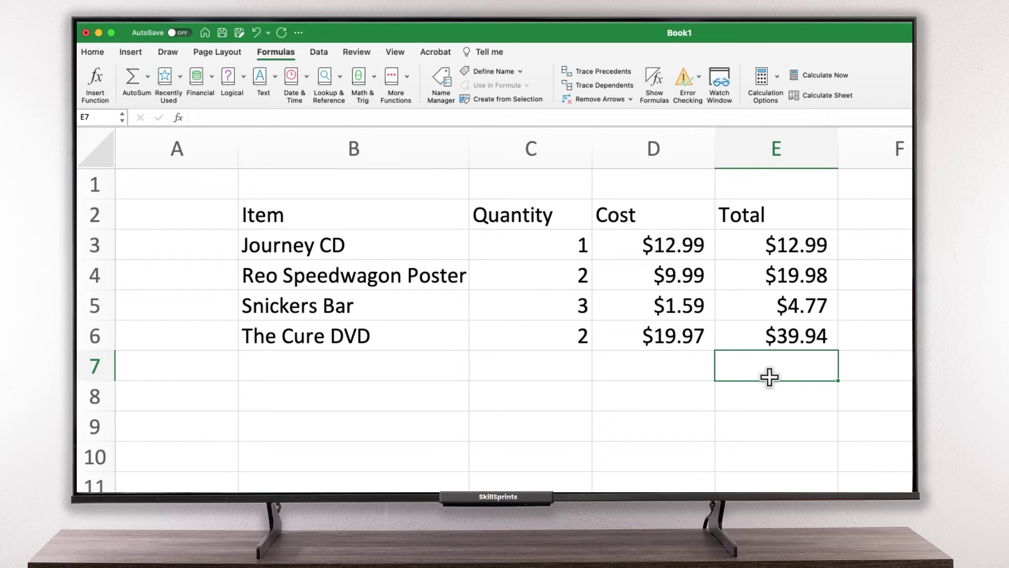
Step: Insert the SUM function into E7 with the Formula Builder
click(96, 81)
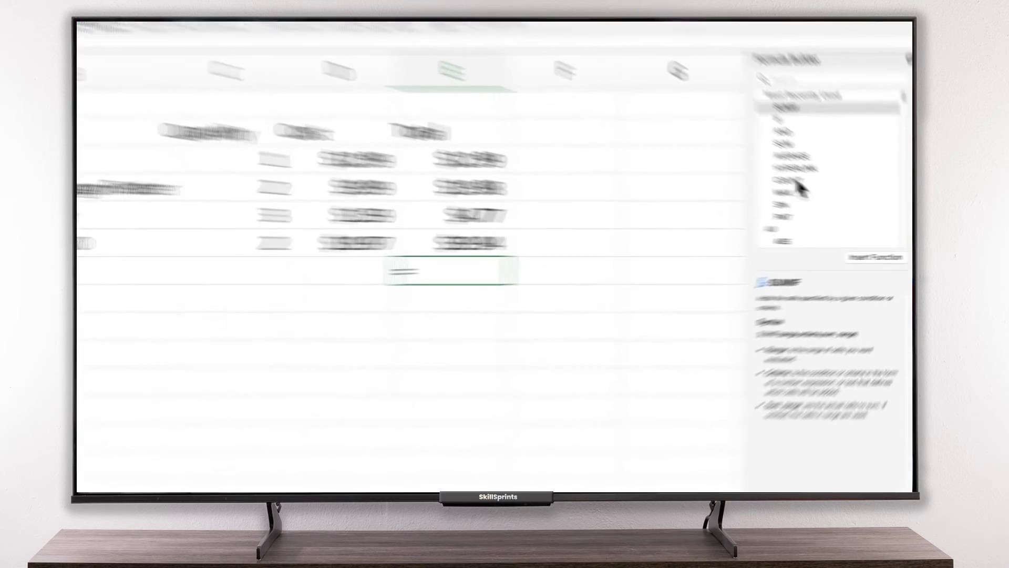
click(767, 135)
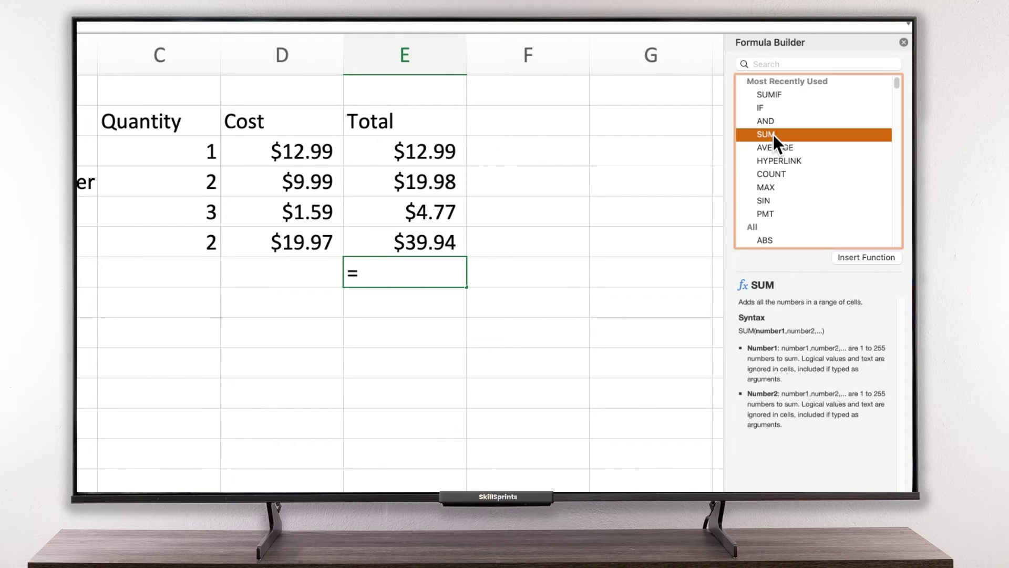
click(867, 257)
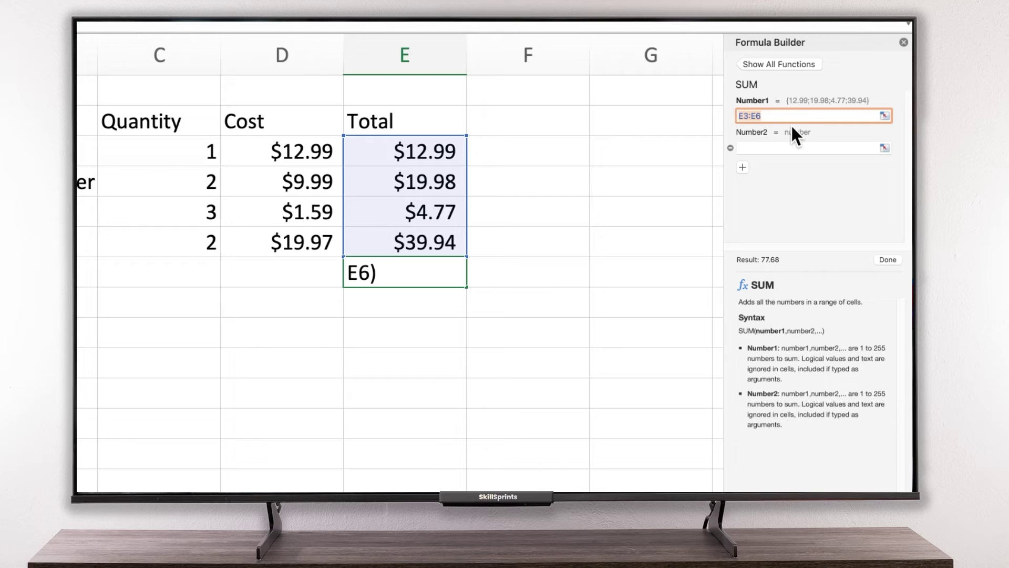
Step: Give the SUM function in E7 the four separate arguments E3, E4, E5 and E6, and confirm the formula
text(E3)
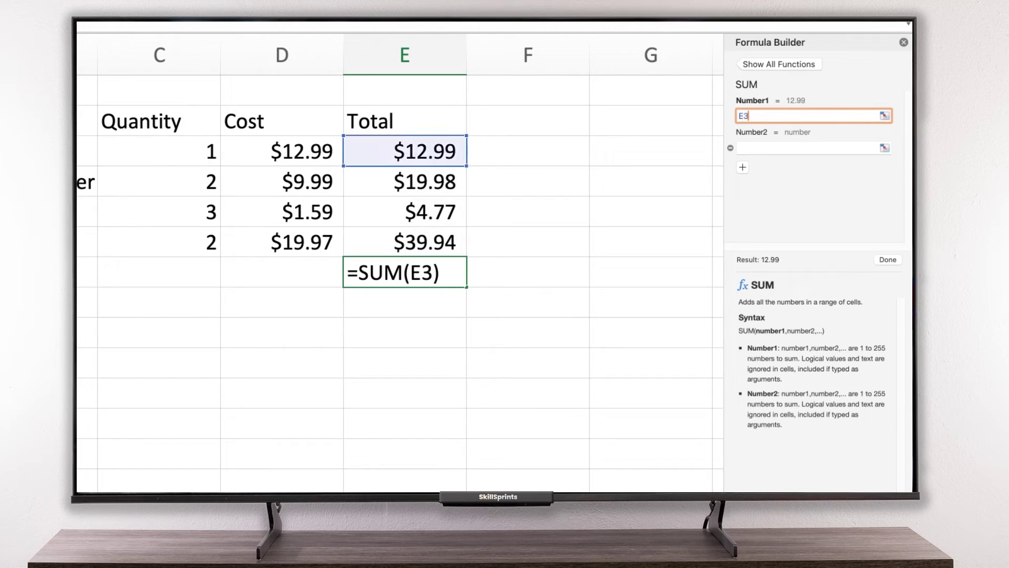
key(Tab)
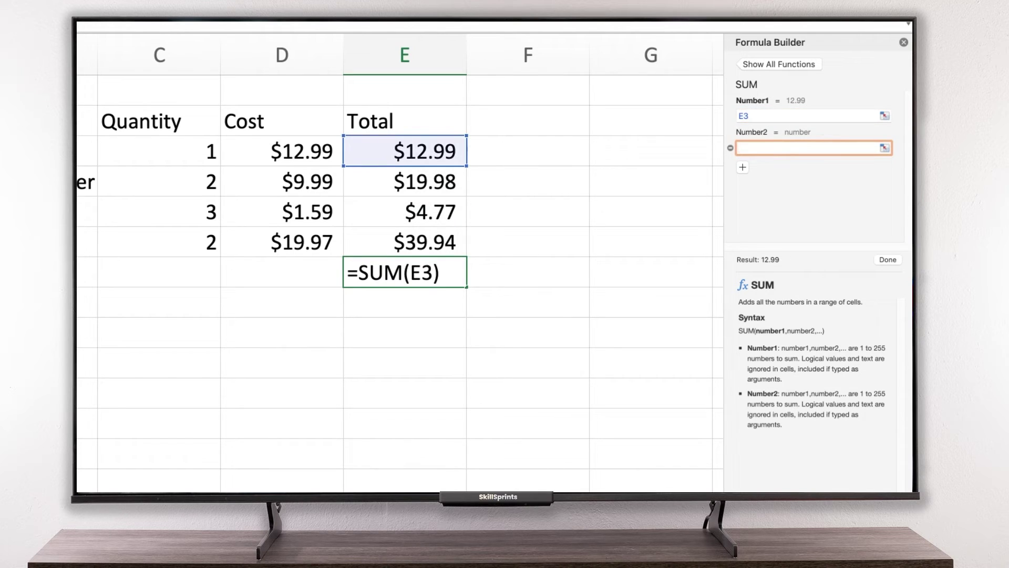
text(E4)
click(743, 166)
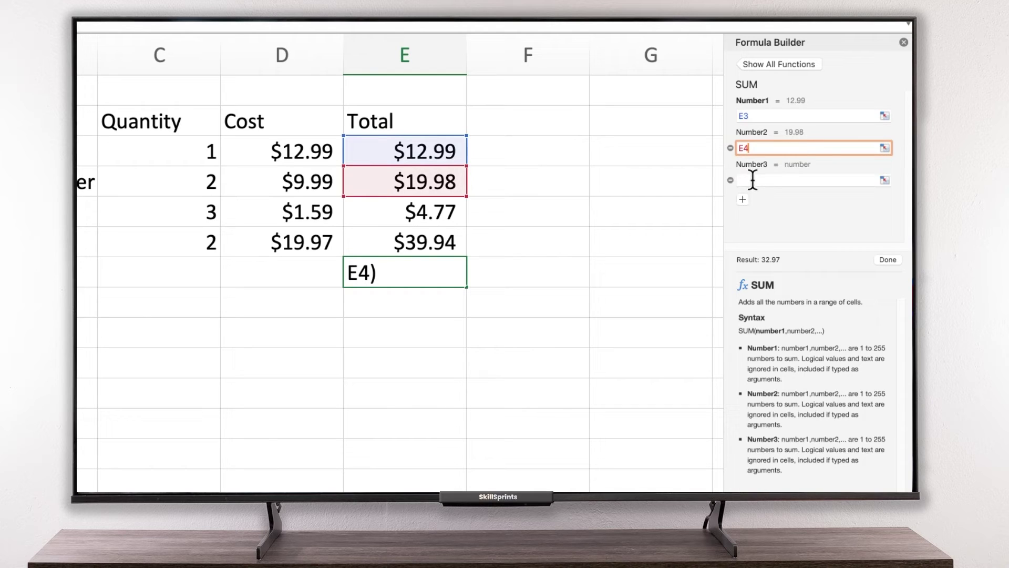
click(747, 180)
text(E5)
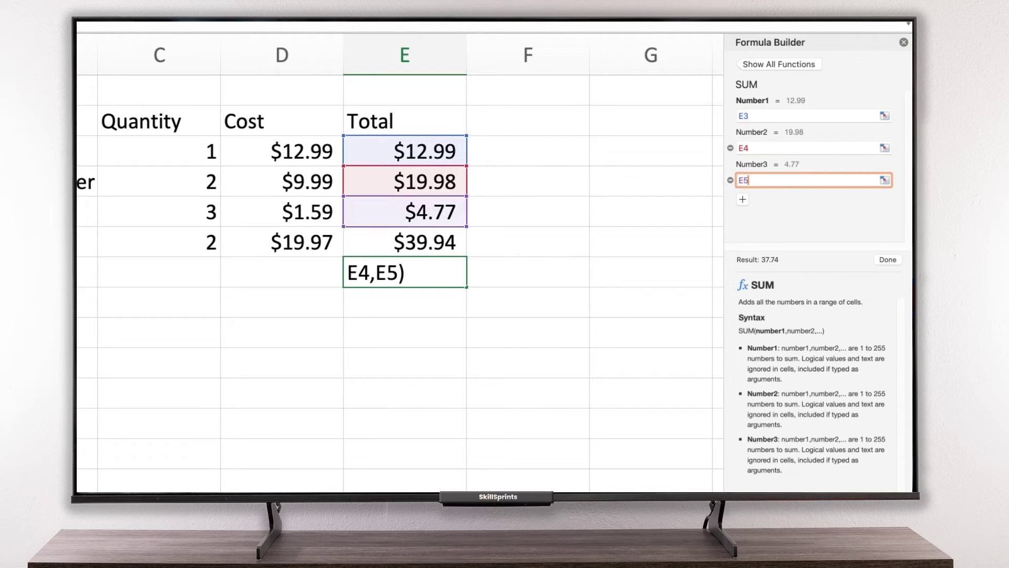
click(742, 199)
click(775, 197)
text(e6)
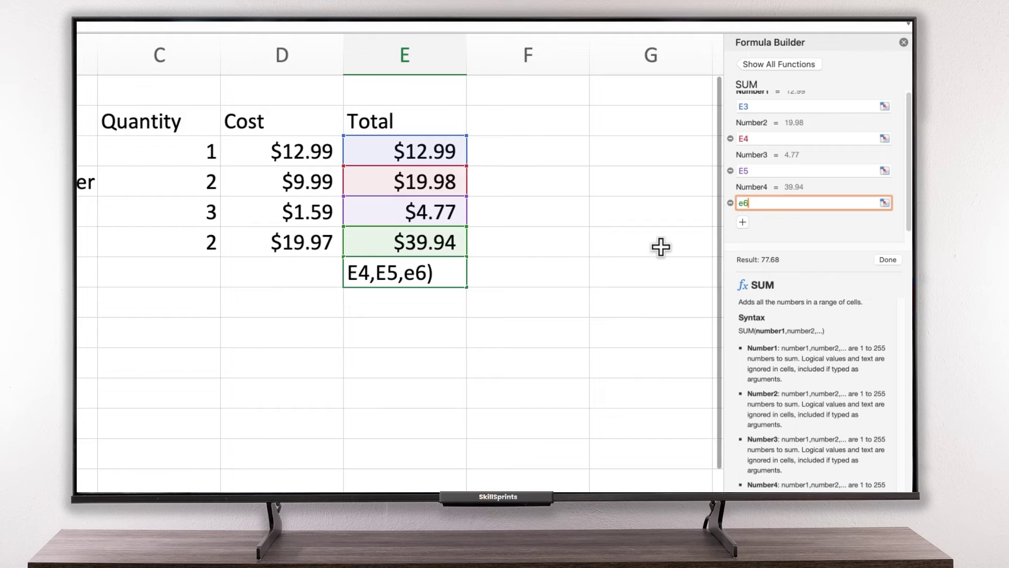
key(Return)
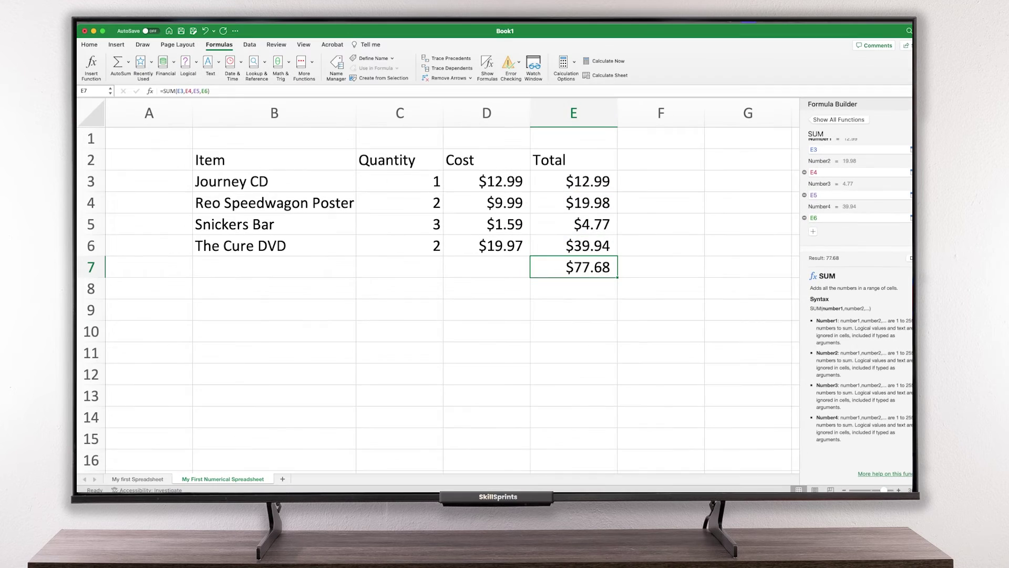
Step: Review the SUM arguments of E7 against the individual item totals in E3 to E6
scroll(847, 145, up, 1)
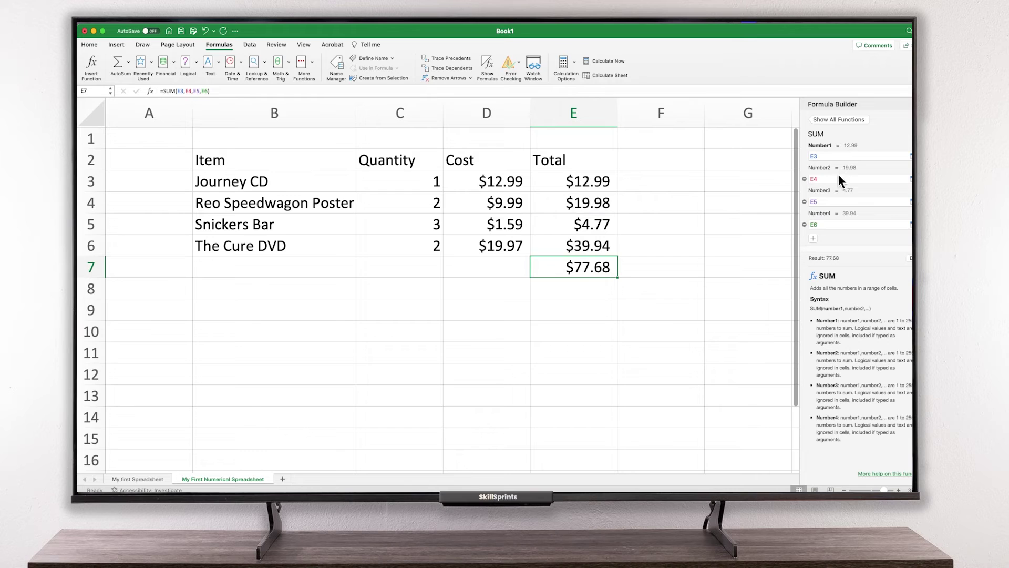
click(594, 185)
click(591, 199)
click(582, 223)
click(590, 245)
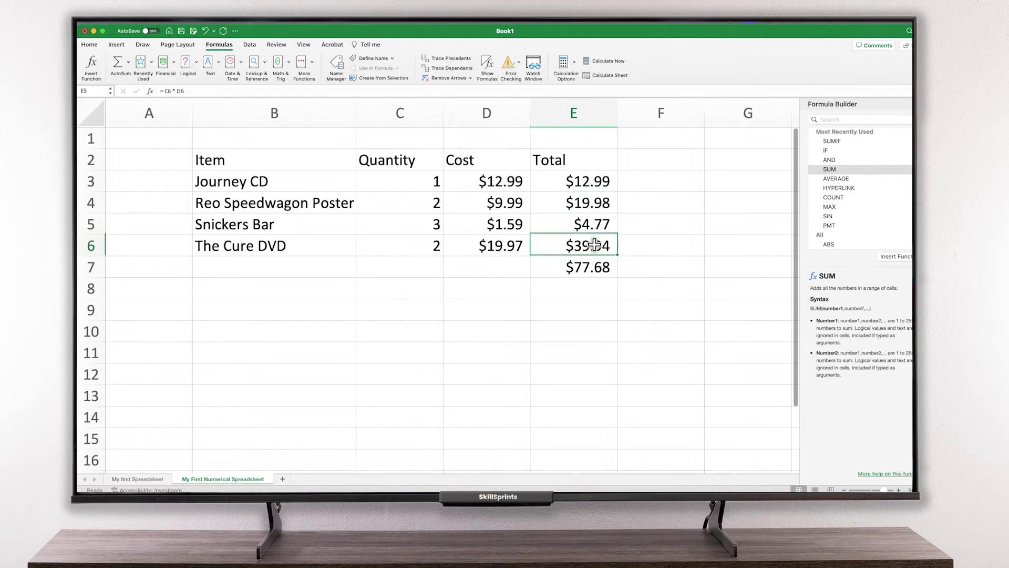
click(599, 270)
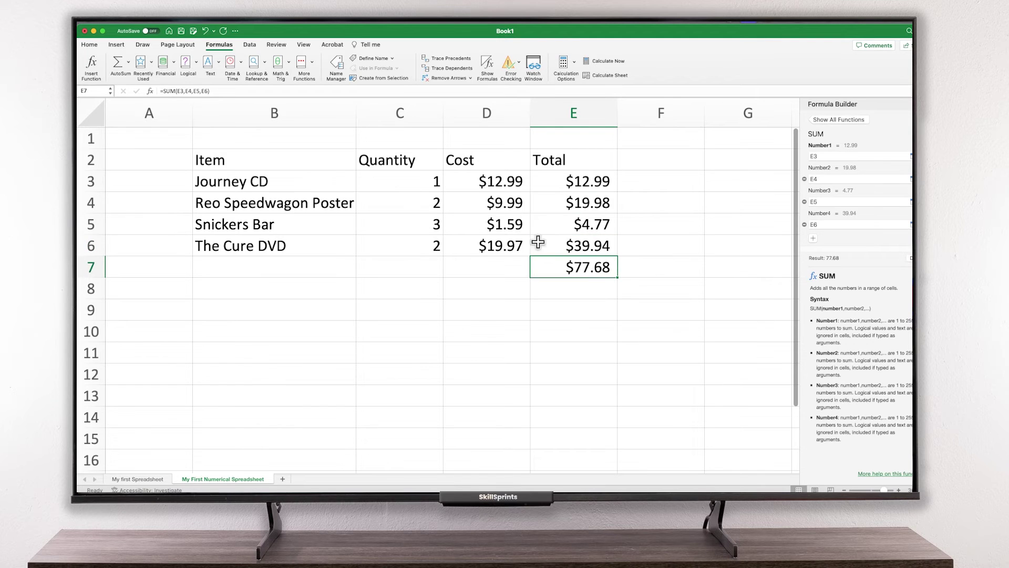
Step: Check the cell references of the SUM formula in E7 and clear the formula from the cell
click(231, 91)
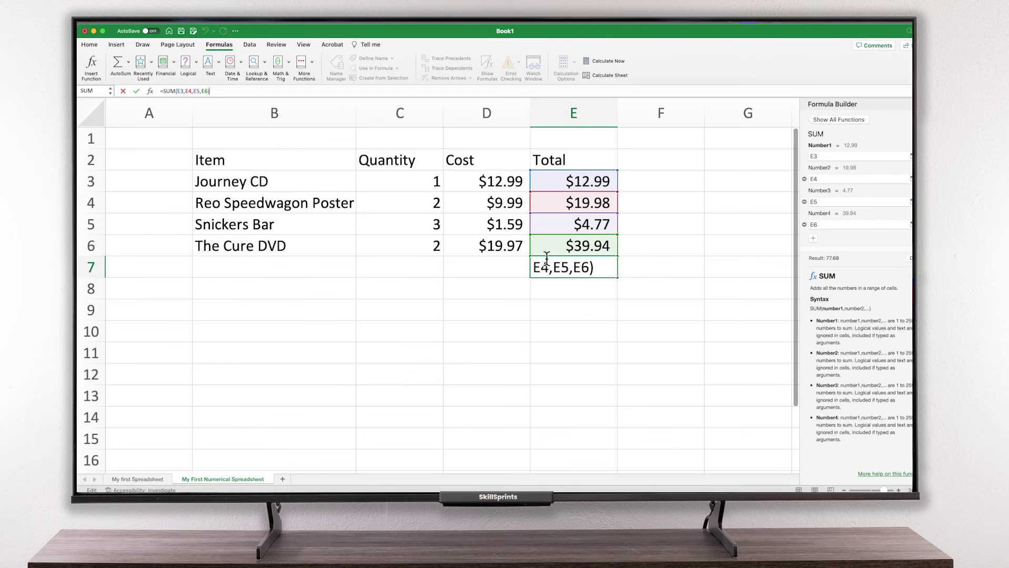
key(Escape)
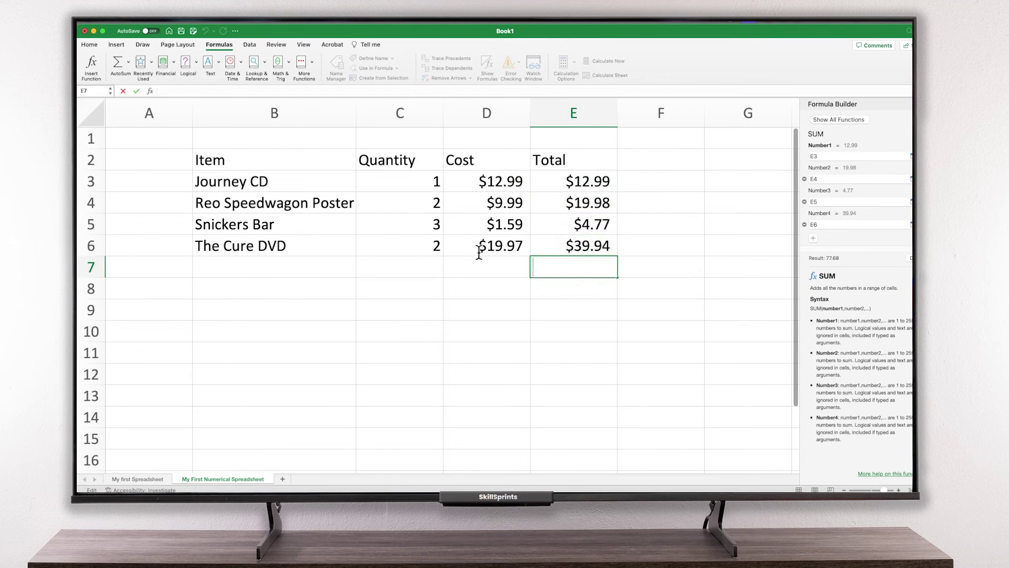
key(Right)
click(568, 264)
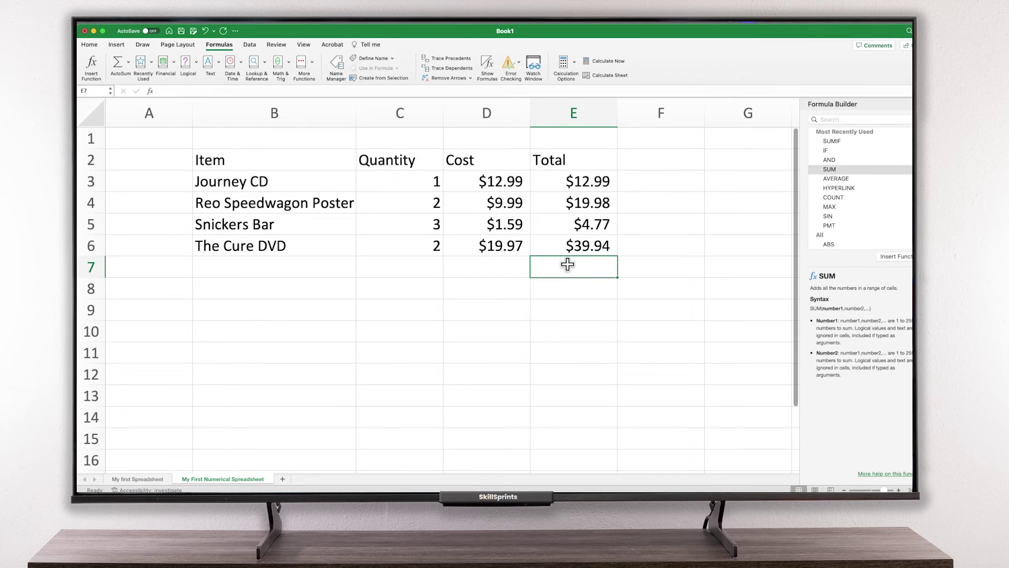
Step: Insert the SUM function into E7 with the range E3:E6 and check its references
click(838, 168)
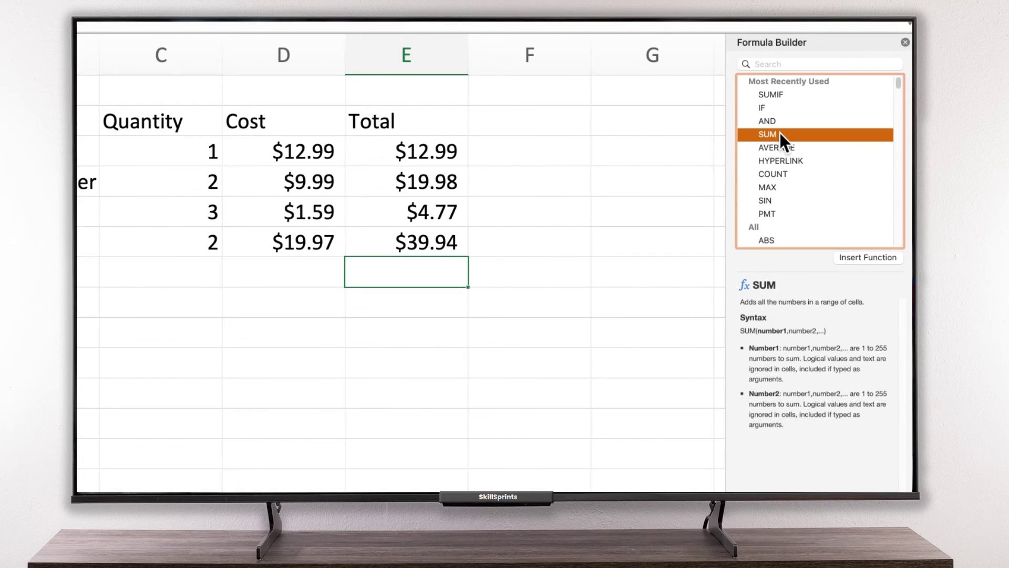
click(849, 256)
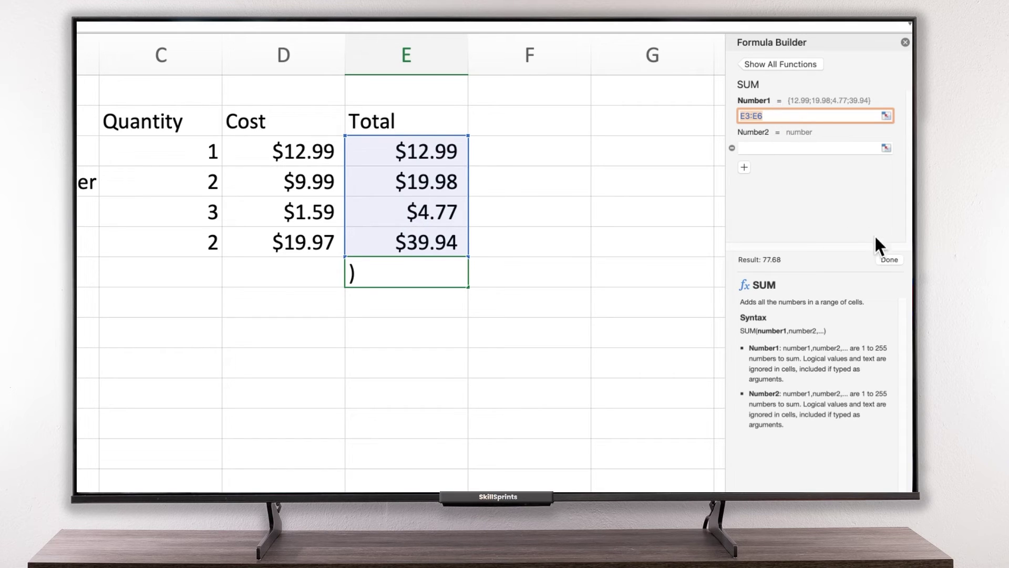
click(888, 259)
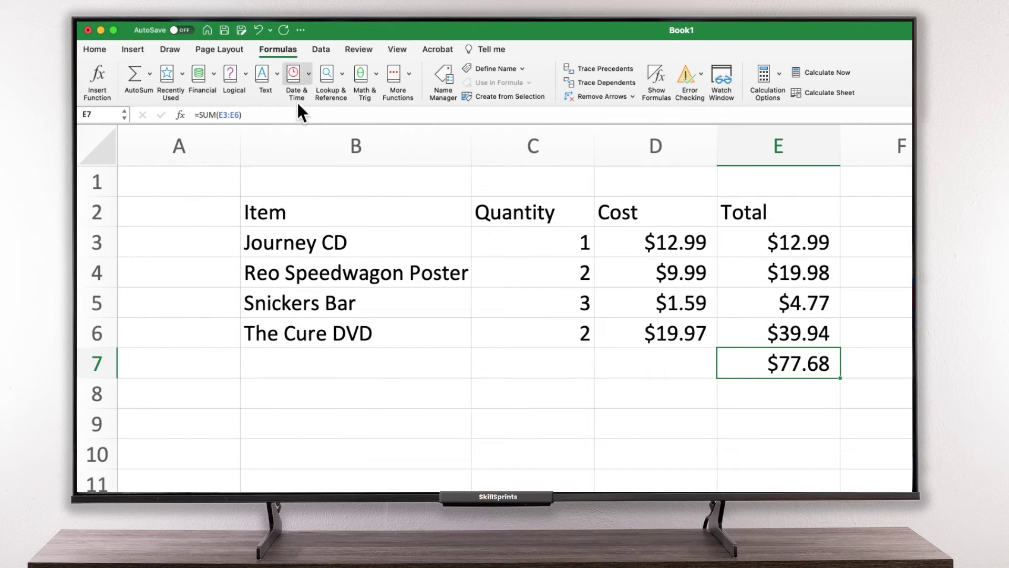
click(279, 113)
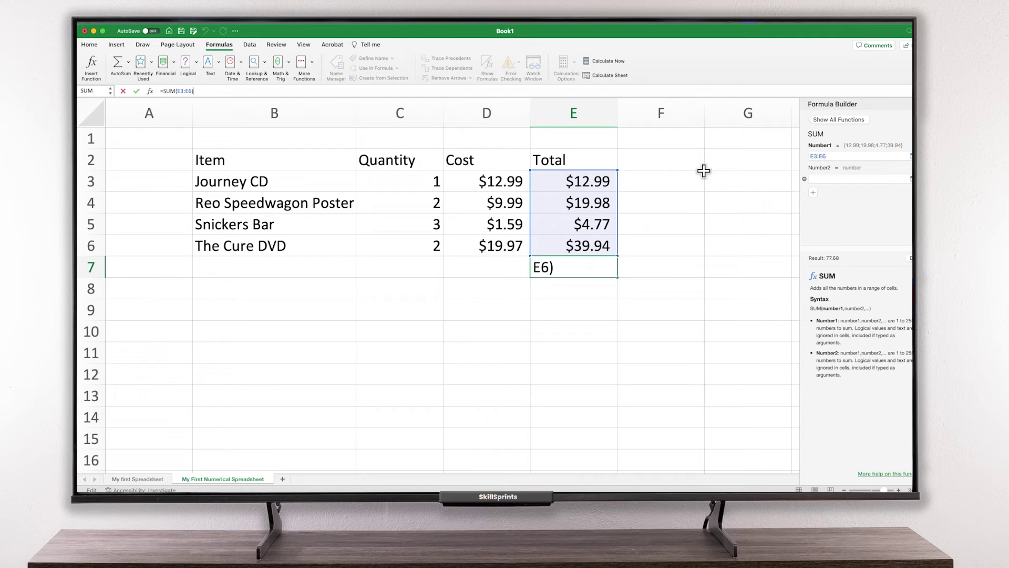
key(Return)
Step: Label the grand total by entering Total in D7
key(Down)
key(Left)
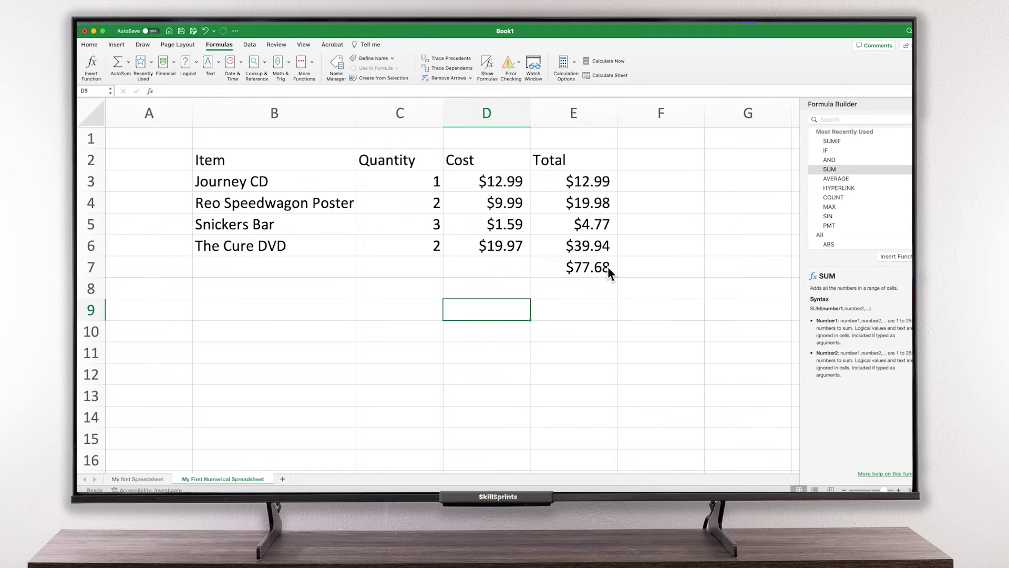
key(Up)
key(Up)
text(Total)
key(Return)
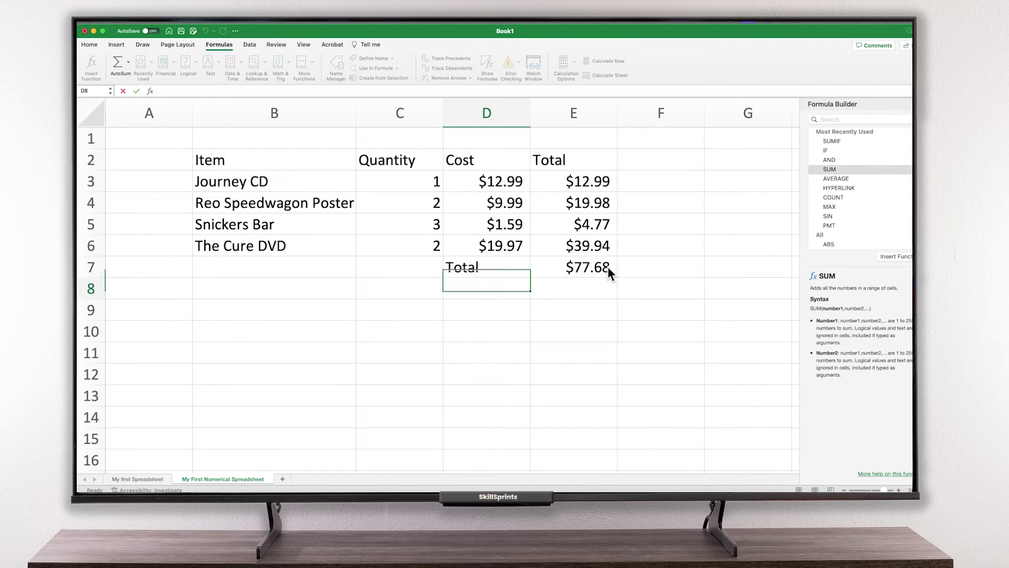
Step: Enter the label Average Sale in D8 and the formula =AVERAGE(E3:E6) in E8
text(Average Sale)
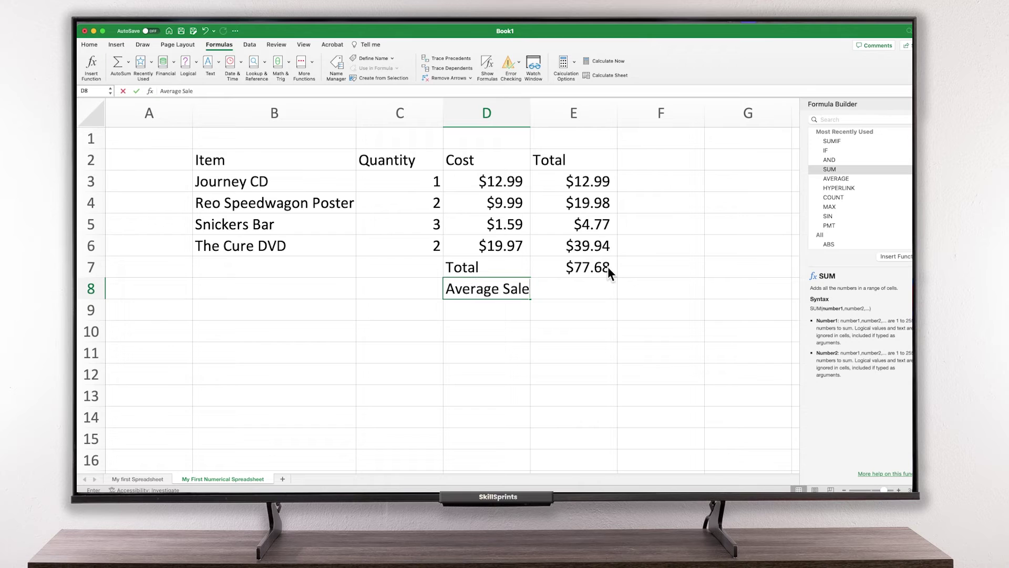
key(Tab)
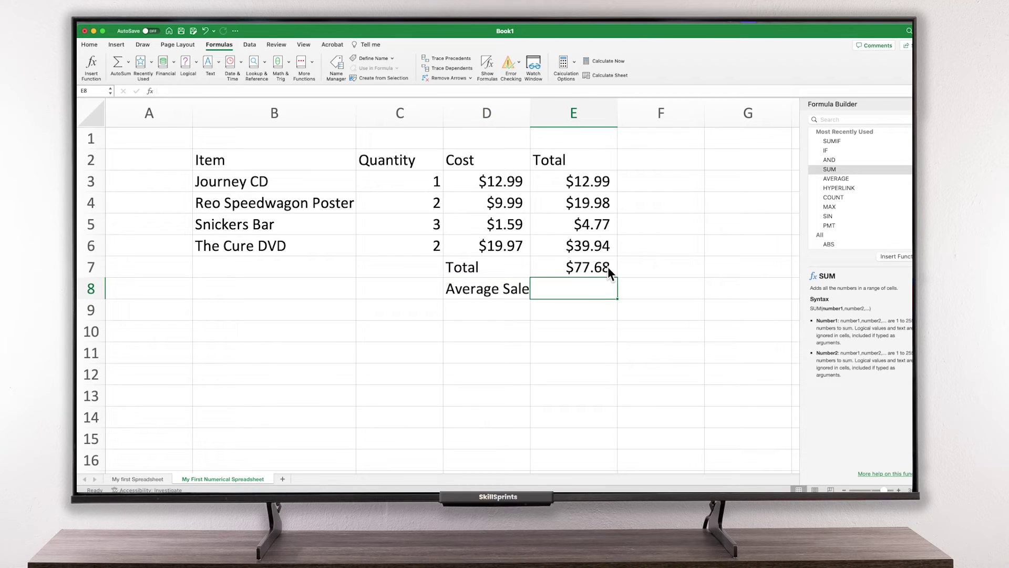
text(=Averag)
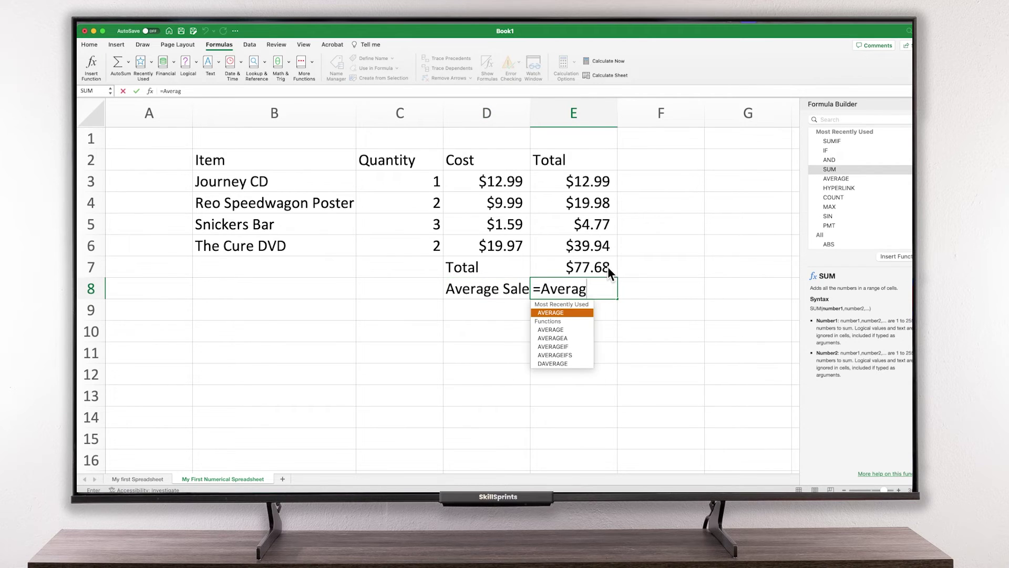
text(e()
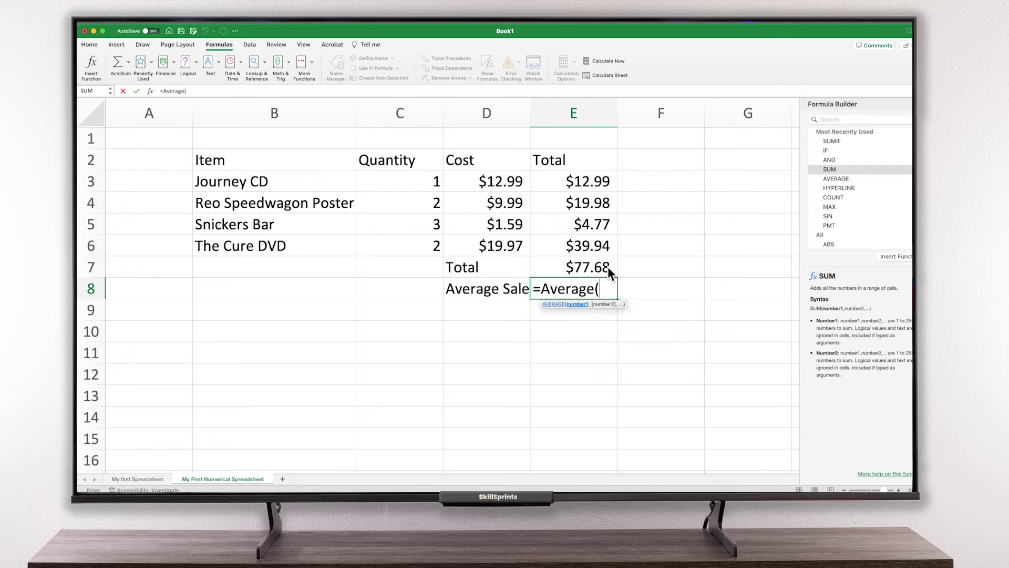
text(e3:)
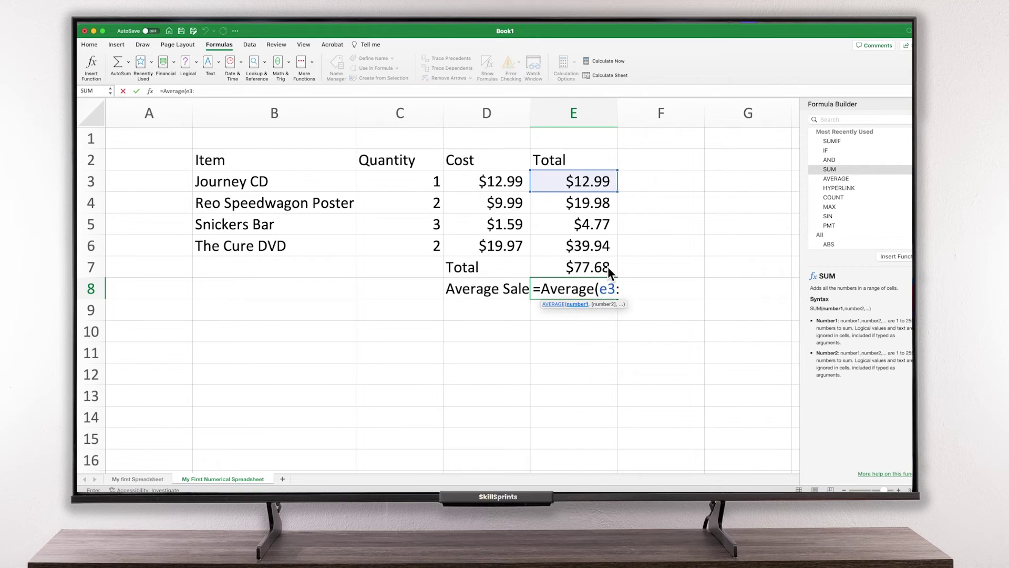
text(e6))
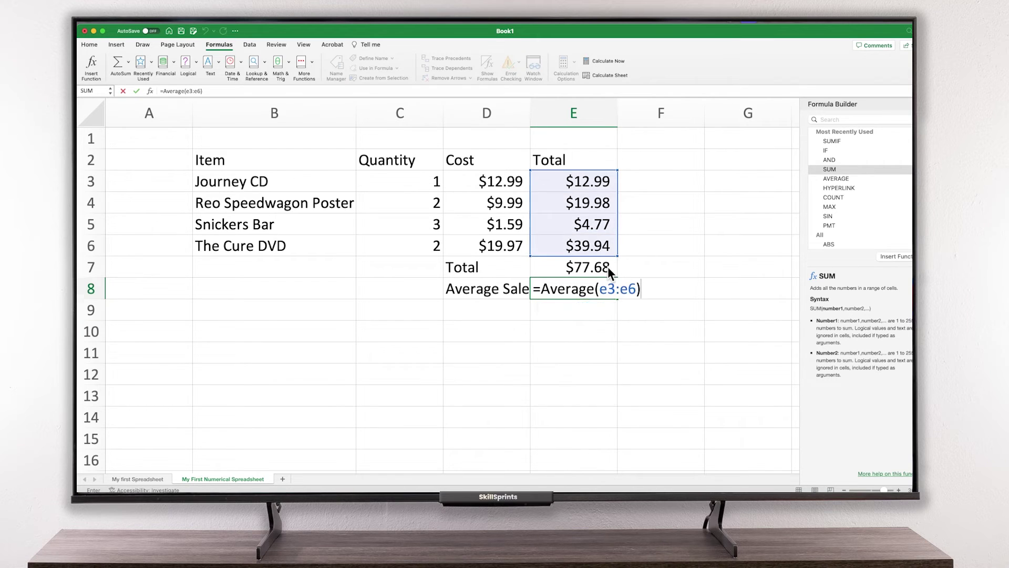
key(Return)
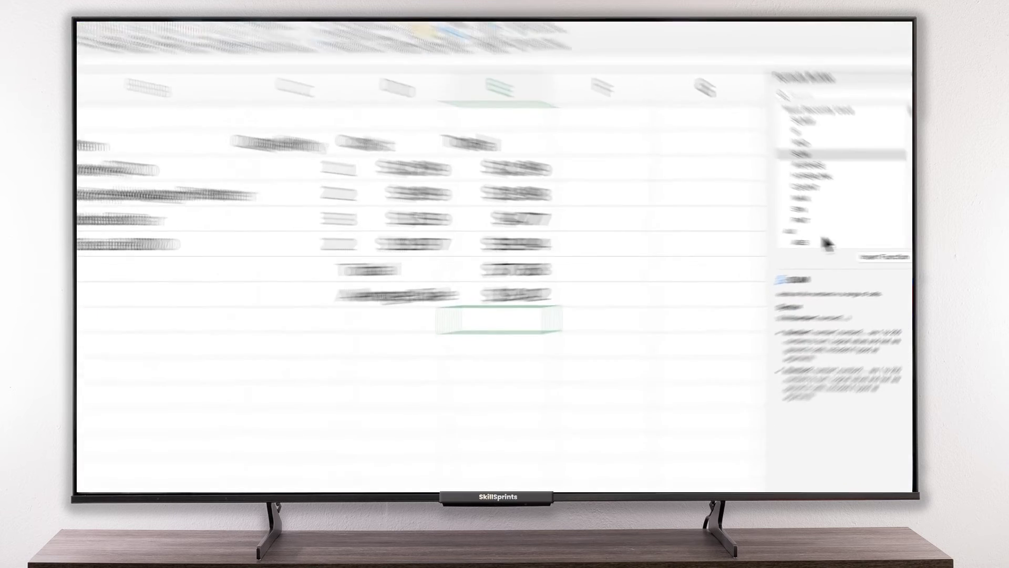
click(776, 176)
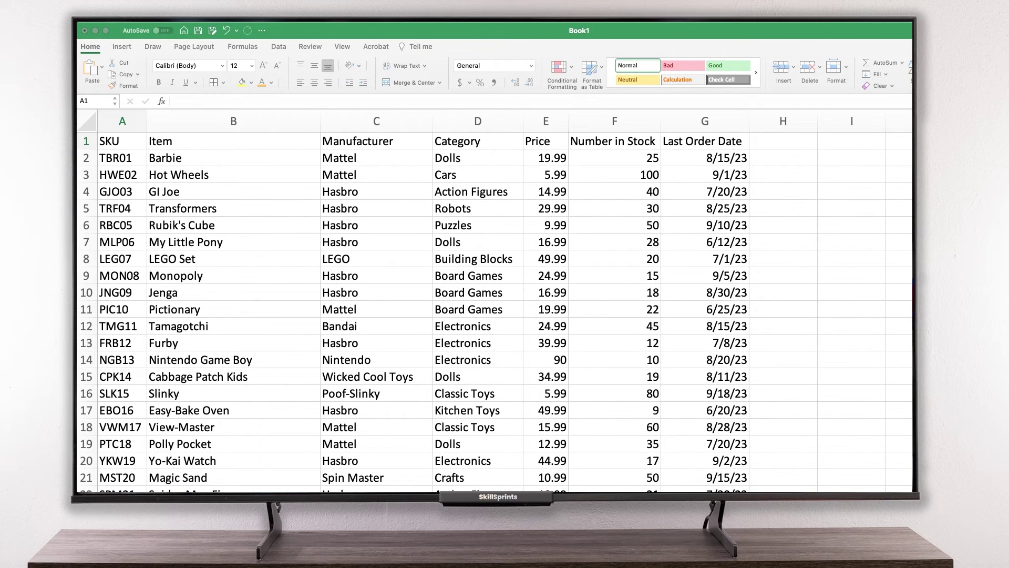
Step: Look through the inventory list and start formatting it as a table with the light blue Medium table style
scroll(497, 312, down, 7)
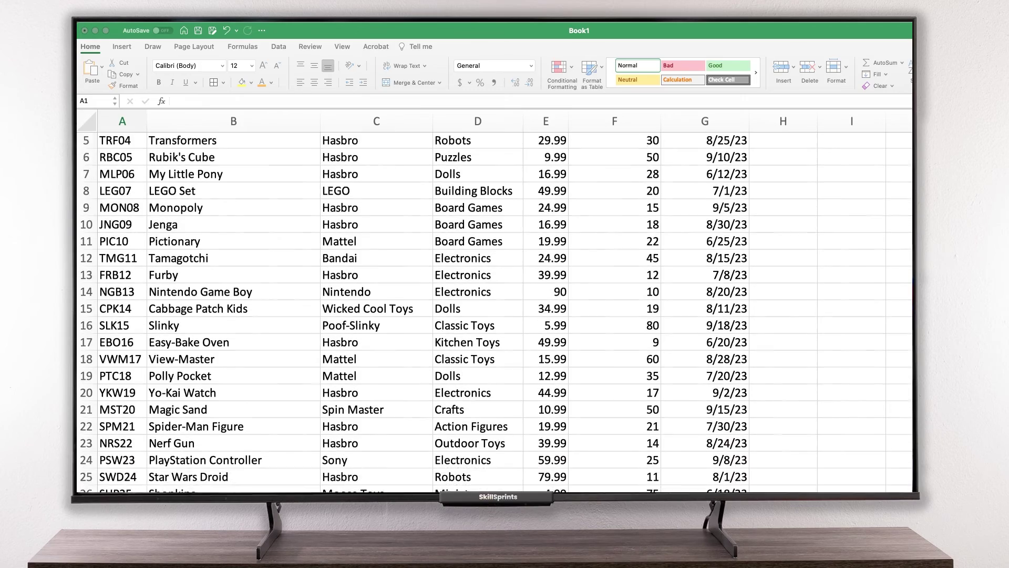
scroll(497, 313, down, 14)
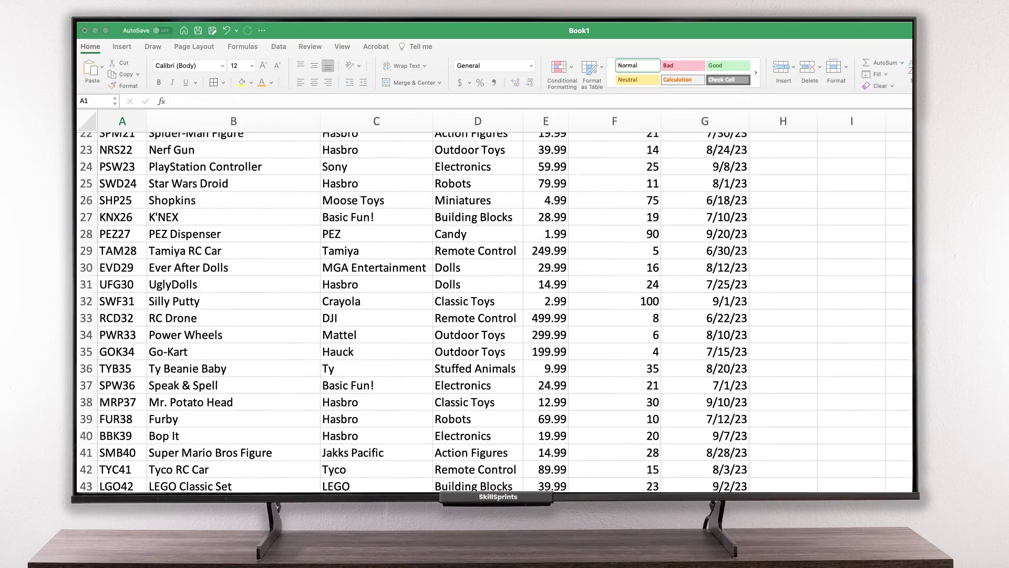
scroll(497, 313, up, 20)
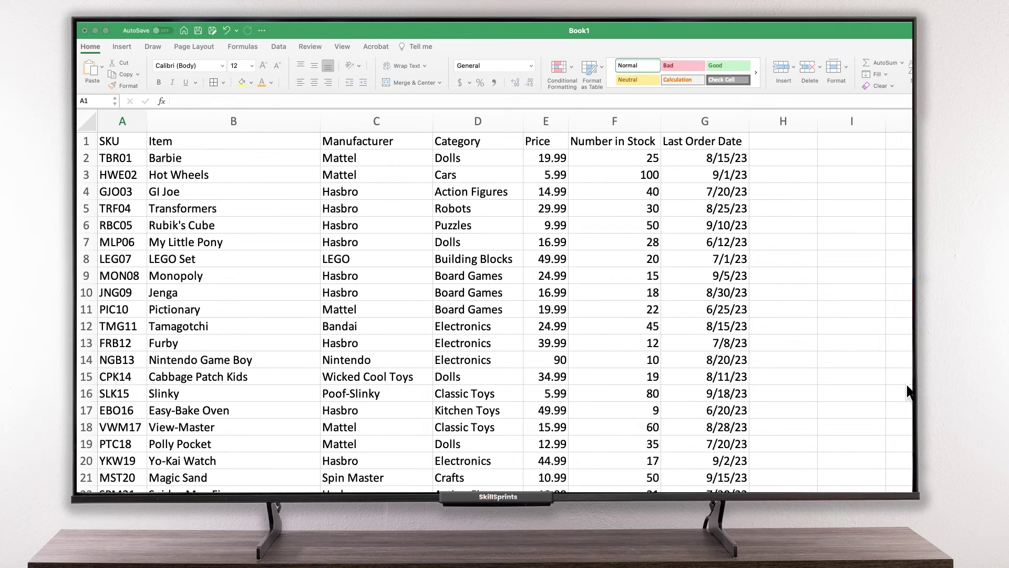
click(601, 64)
click(602, 67)
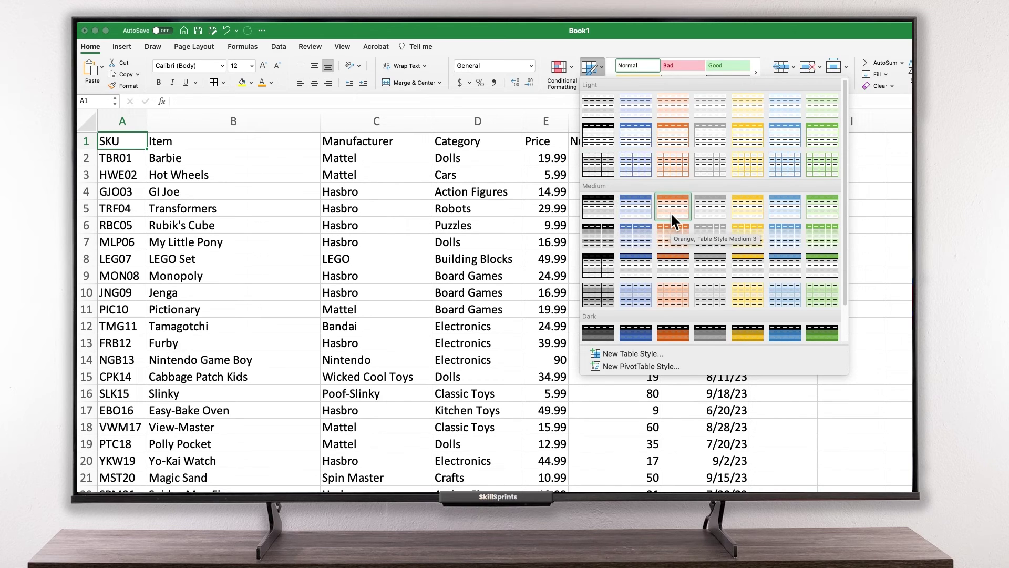
click(780, 212)
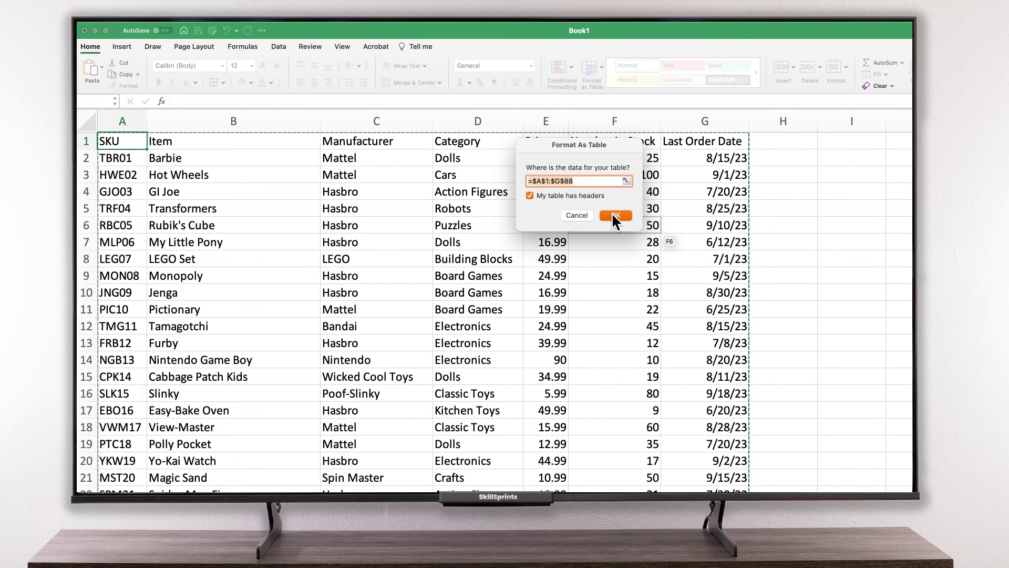
Step: Check the table range $A$1:$G$88 against the data, create the table with headers and remove the external connections
scroll(755, 369, down, 5)
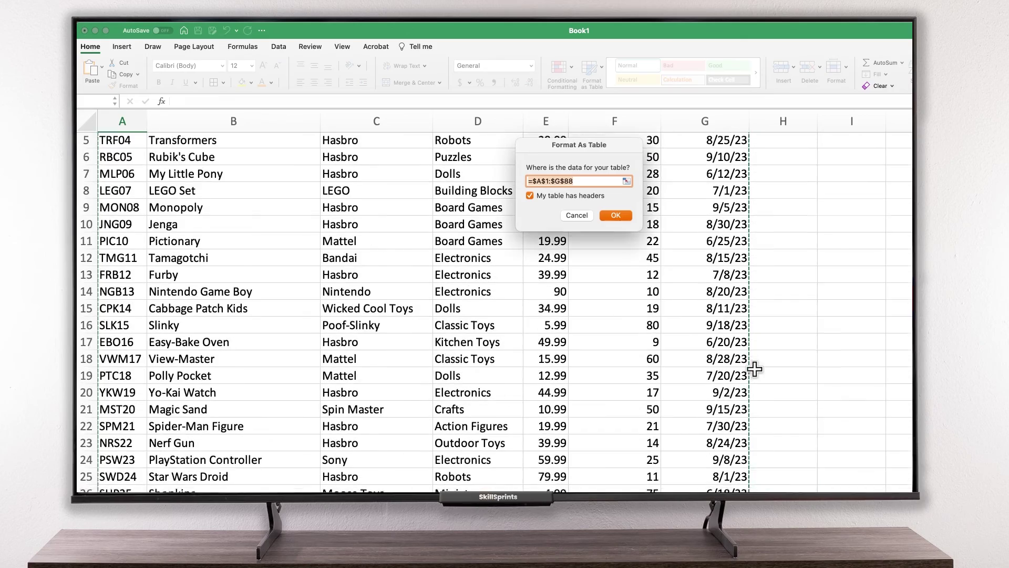
scroll(755, 369, down, 15)
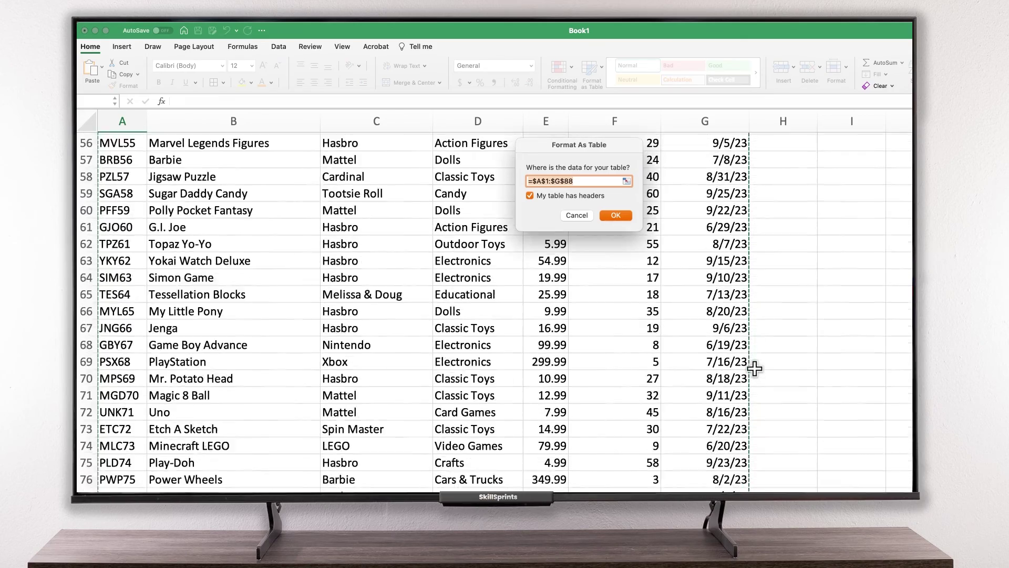
scroll(755, 369, down, 3)
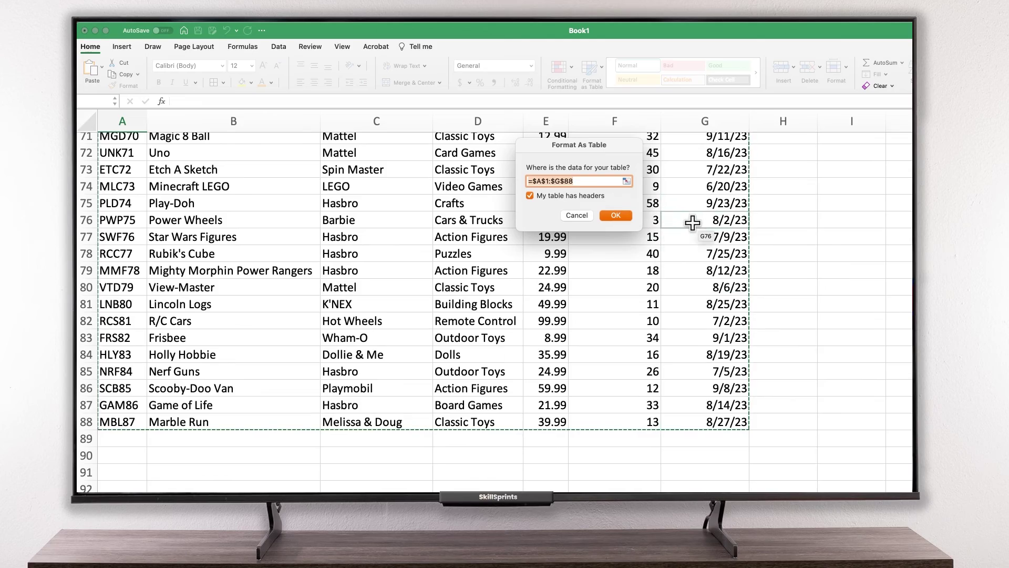
scroll(692, 224, up, 20)
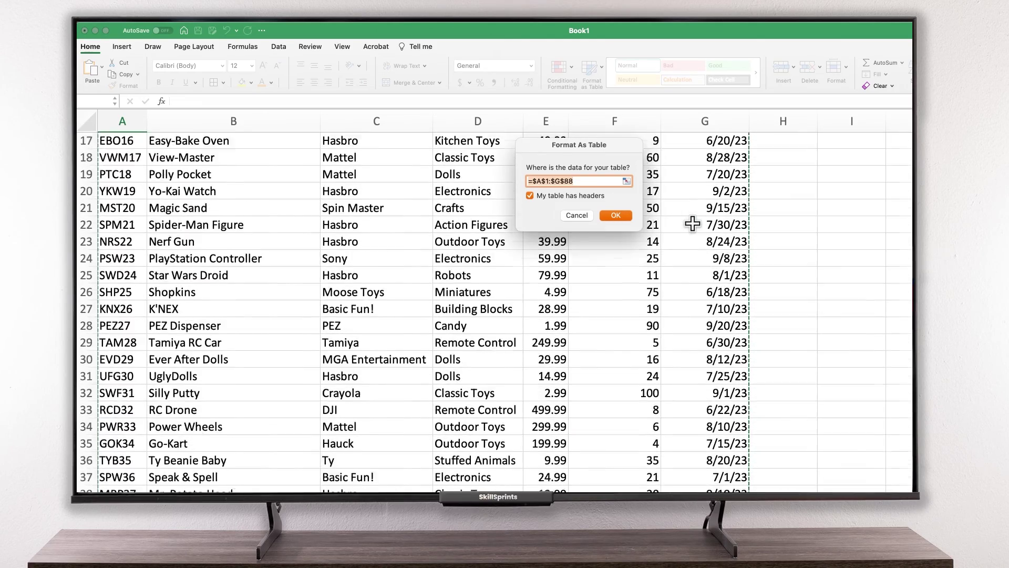
scroll(693, 224, up, 3)
drag(599, 144, 596, 191)
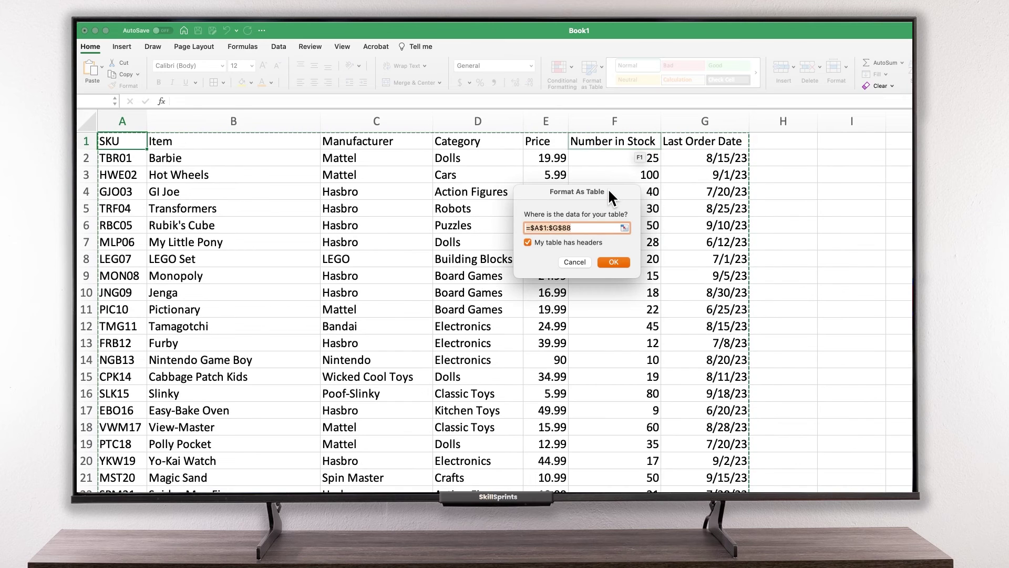
click(614, 262)
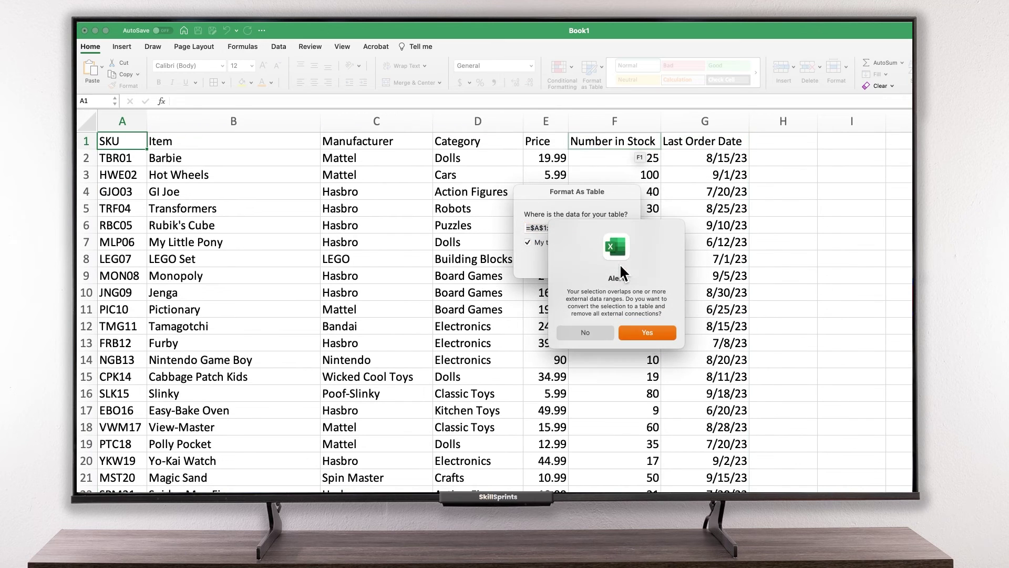
click(648, 332)
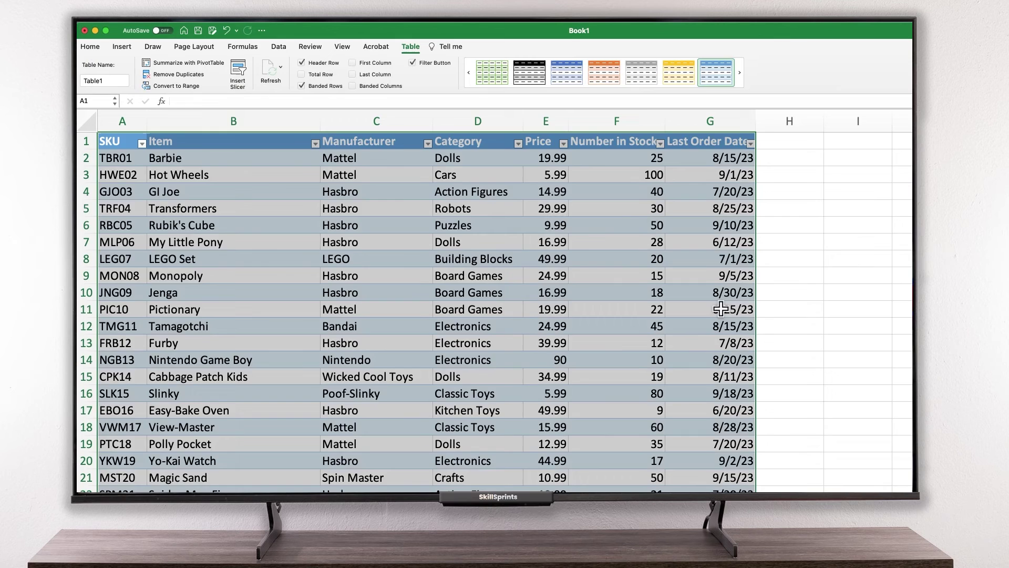
click(824, 265)
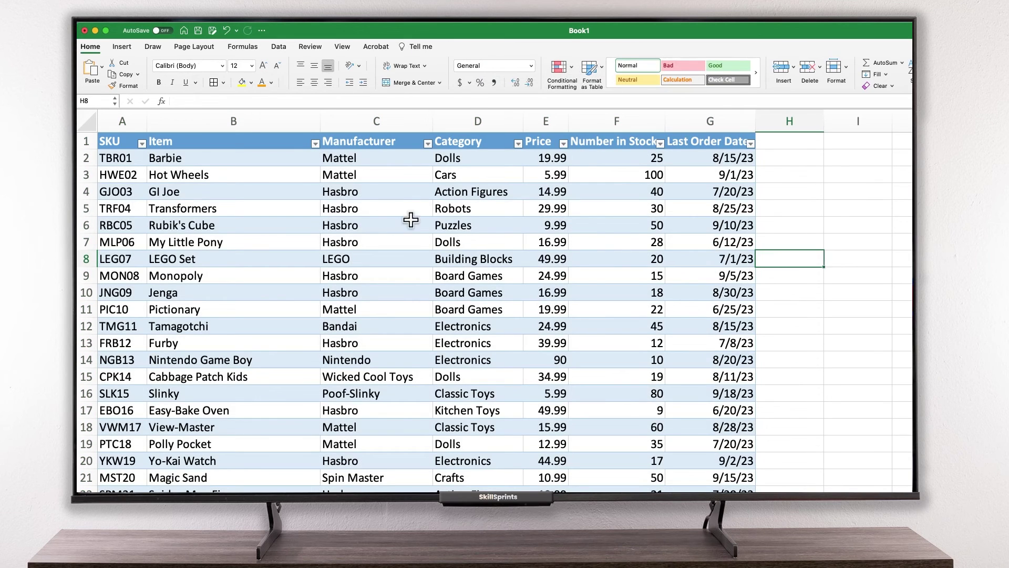
click(113, 158)
click(116, 175)
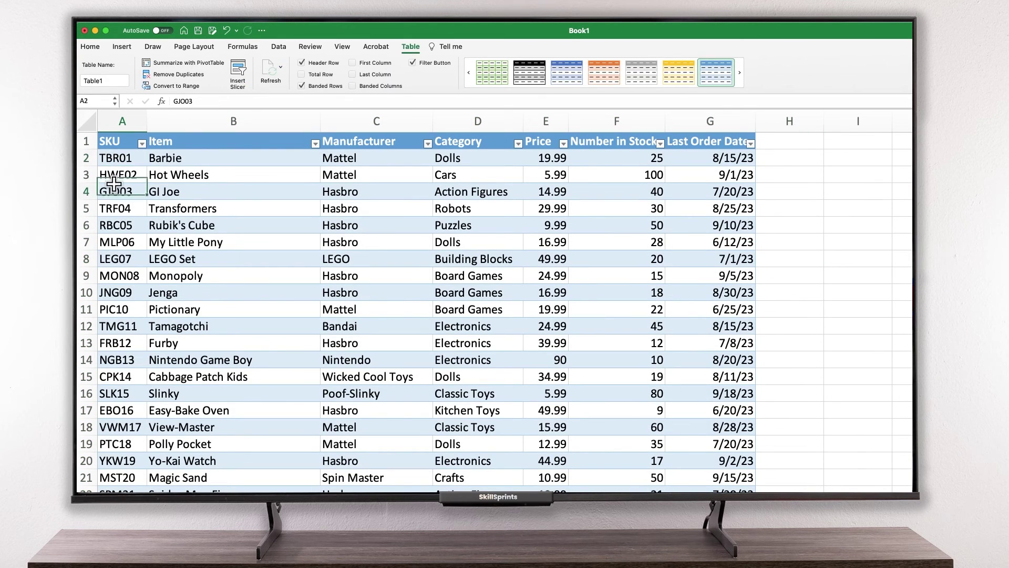
click(116, 193)
click(116, 209)
click(116, 226)
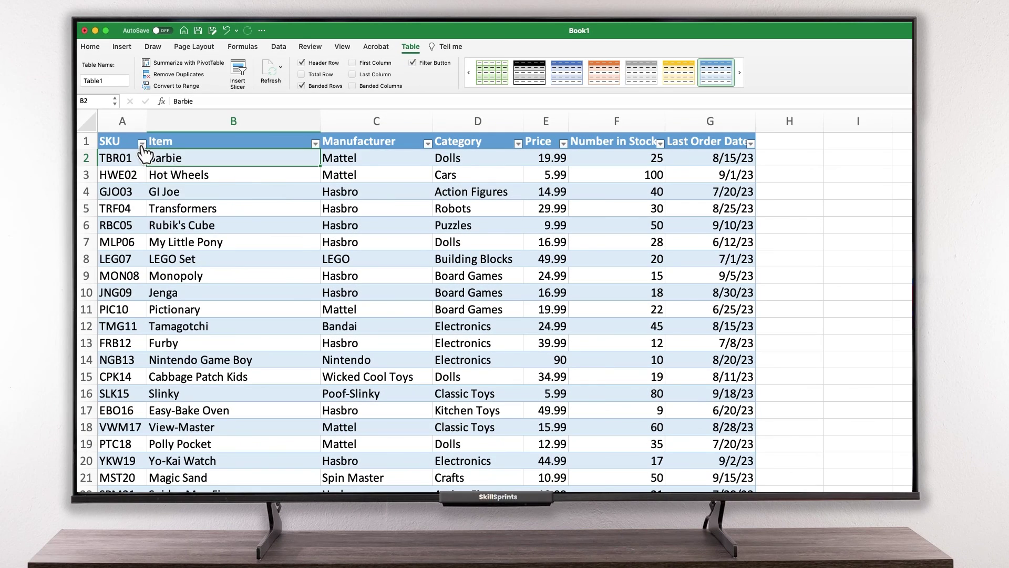
Step: Look at the sort and filter options of the SKU, Item and Manufacturer columns
click(142, 144)
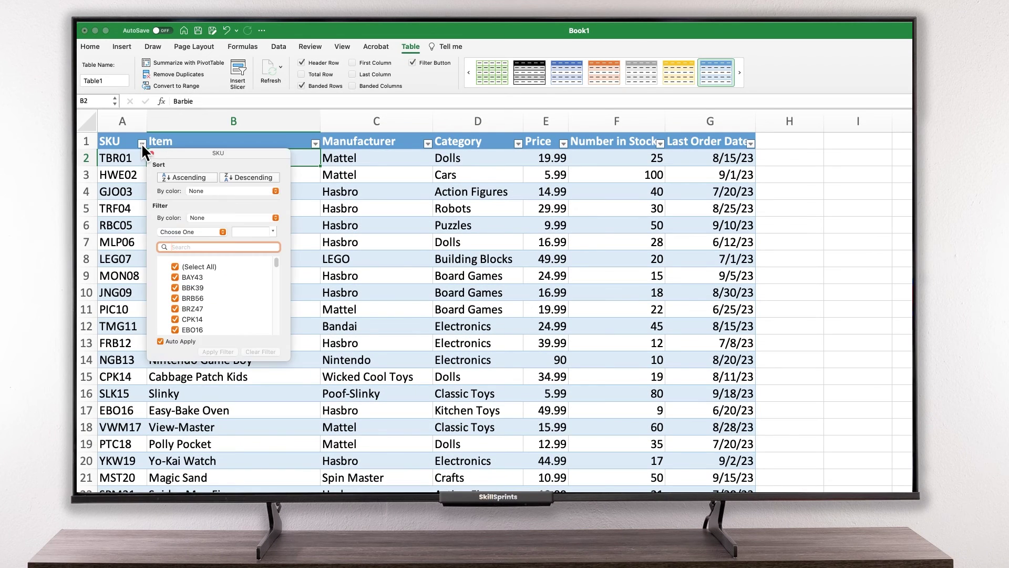
click(316, 144)
click(315, 143)
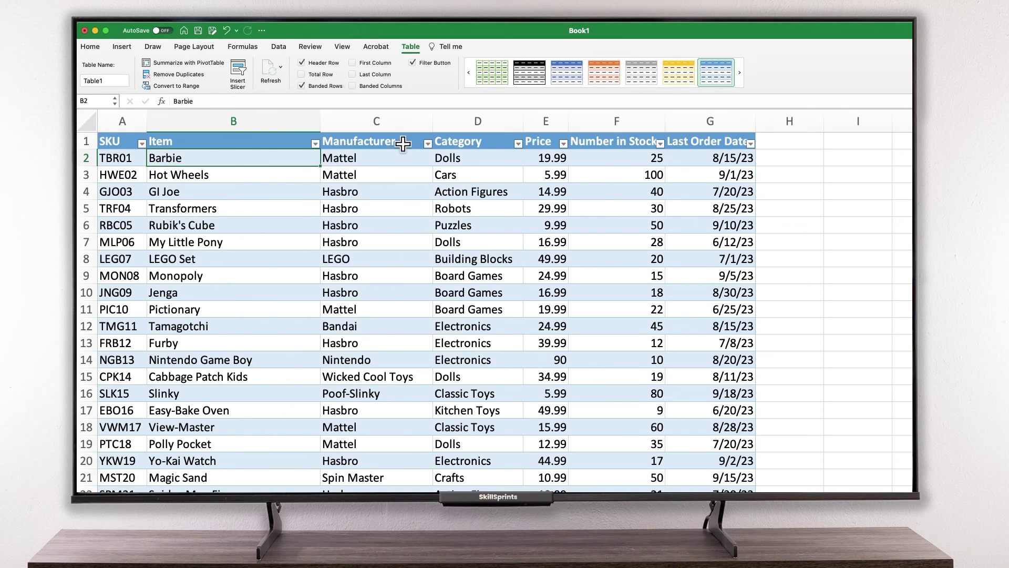
click(428, 144)
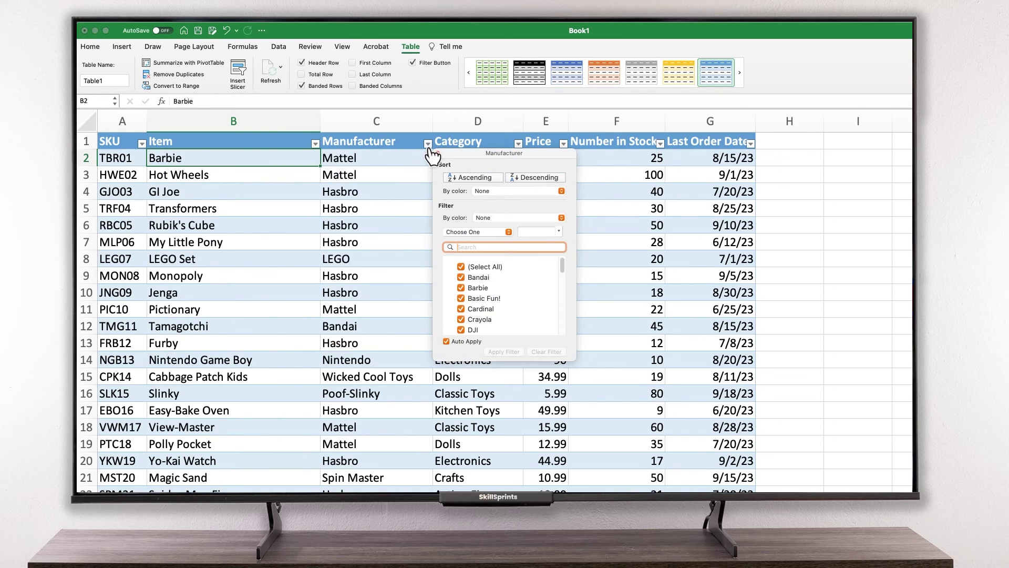
click(429, 145)
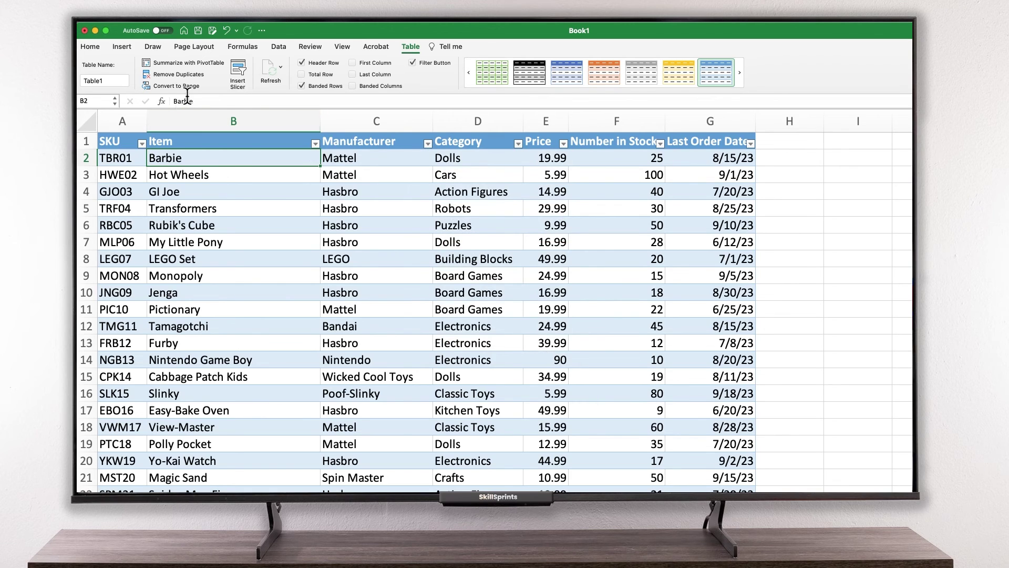
Step: Sort the table by Manufacturer in ascending order and review the sorted rows
click(279, 46)
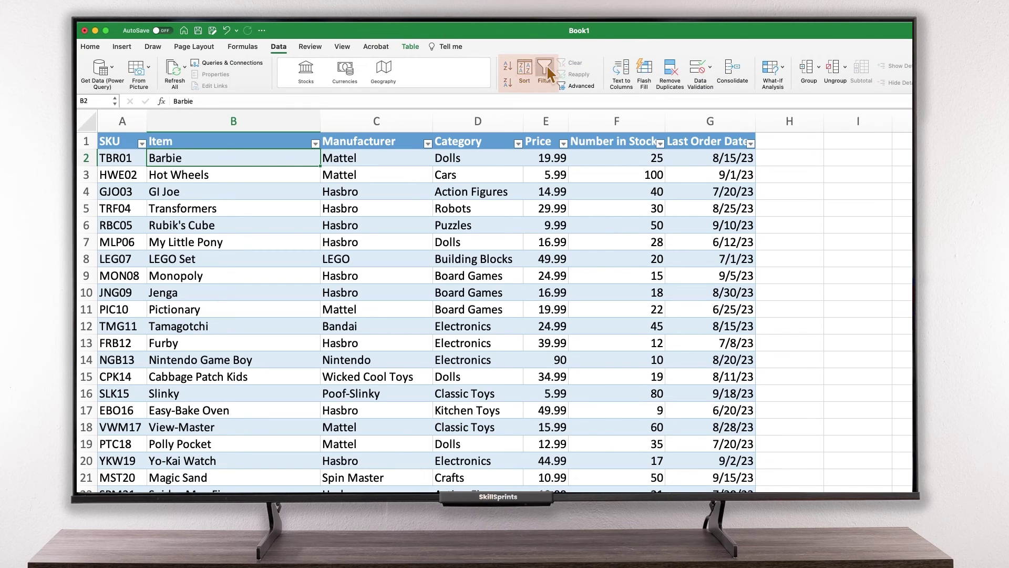
click(428, 143)
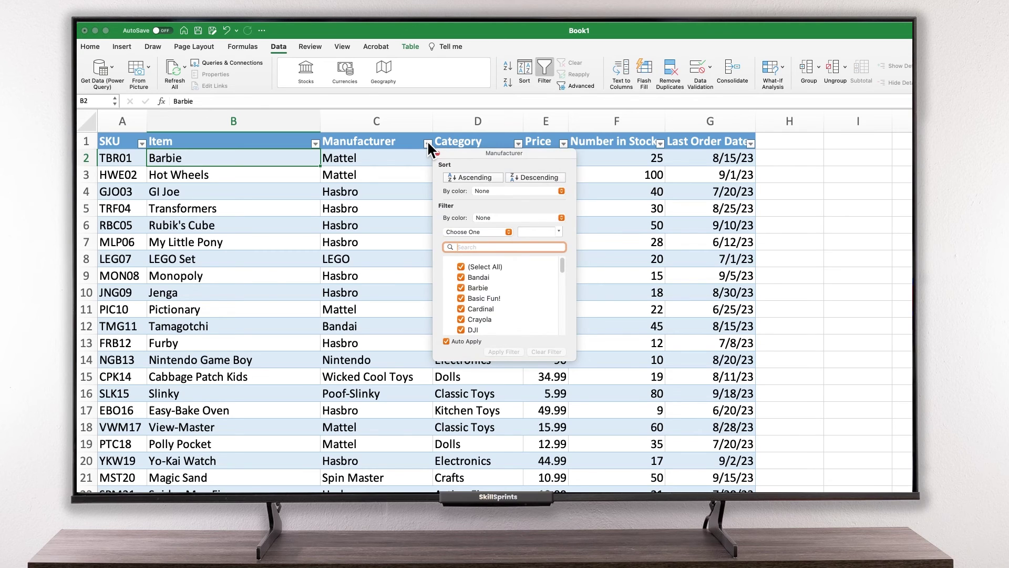
click(456, 176)
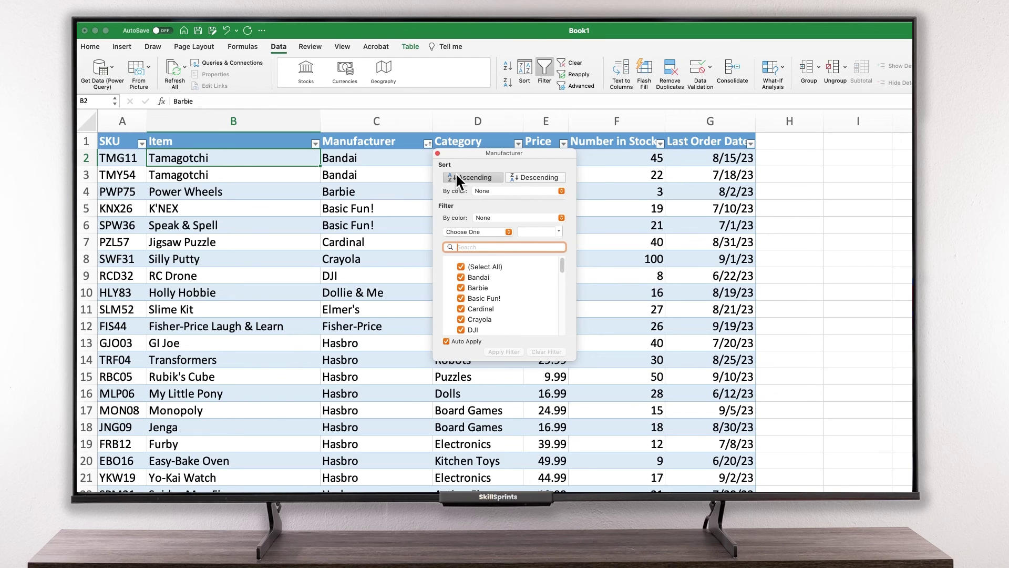
scroll(383, 285, down, 13)
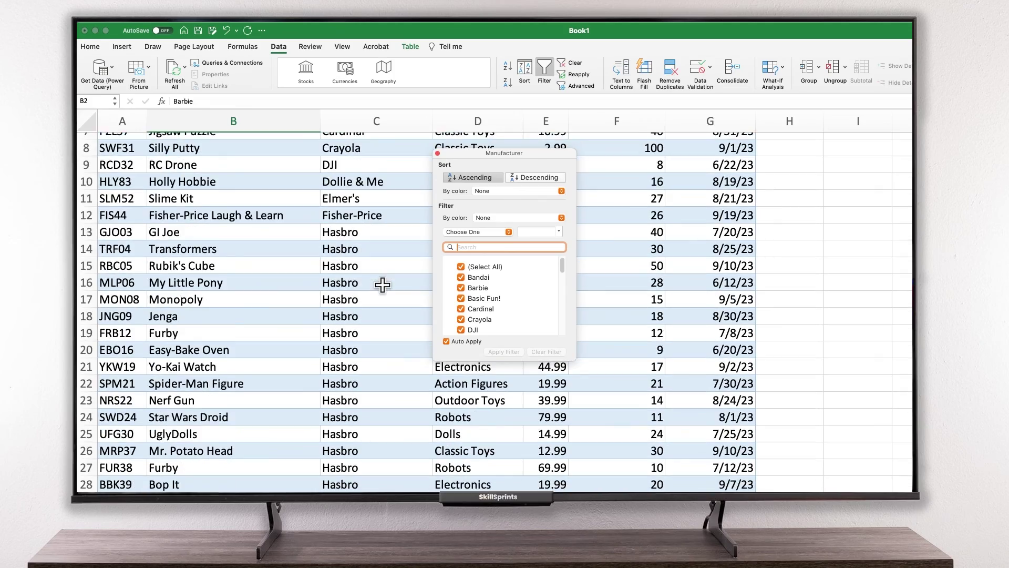
scroll(382, 285, down, 20)
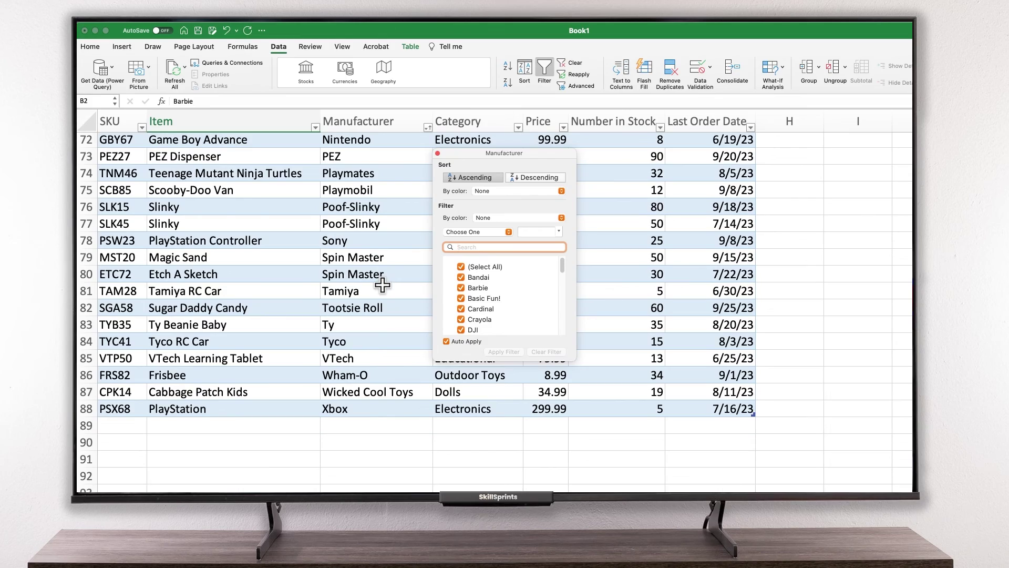
scroll(382, 284, up, 20)
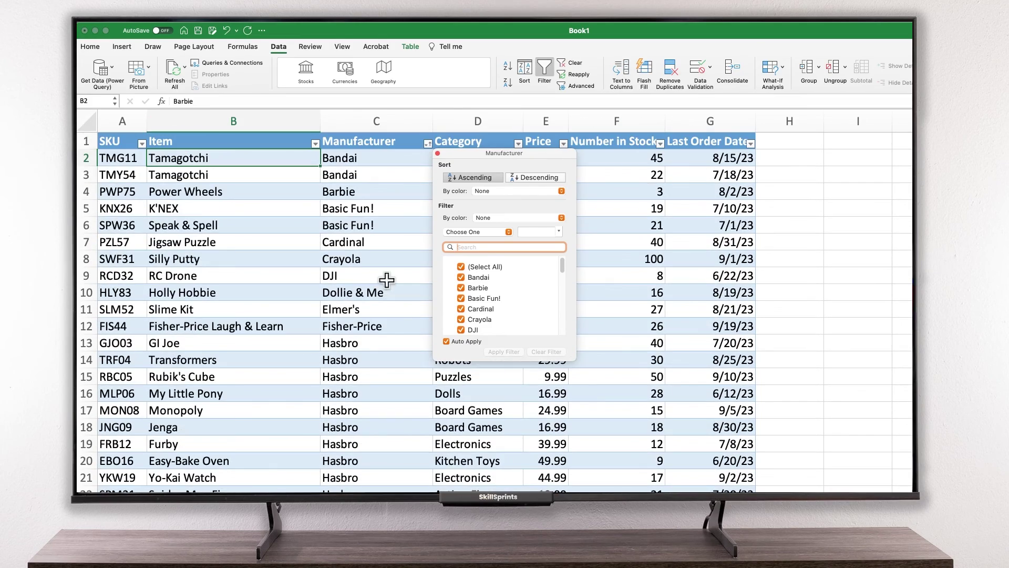
click(547, 174)
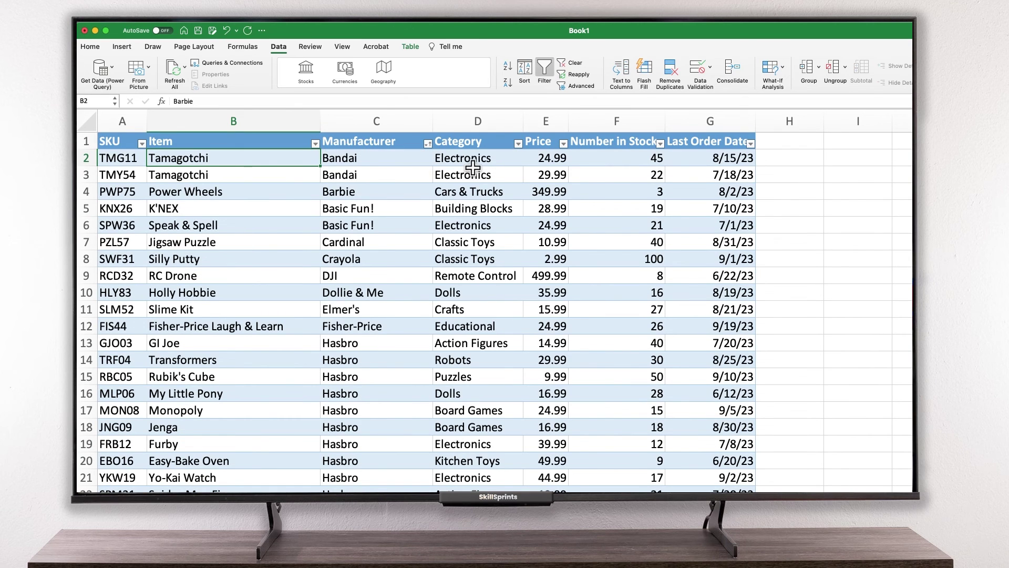
Step: Sort the table by Category in ascending order and look over the category filter list
click(522, 144)
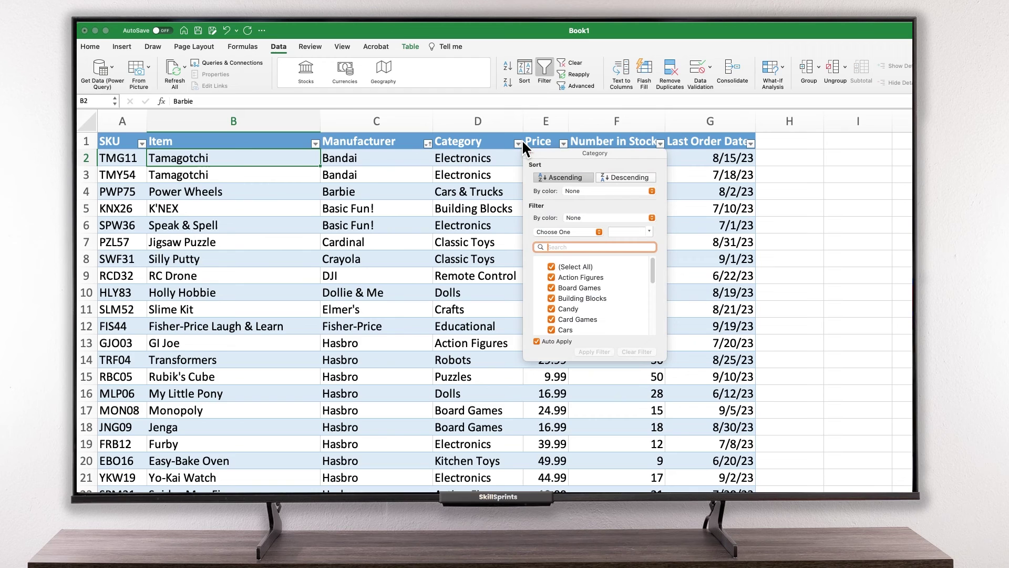
click(572, 175)
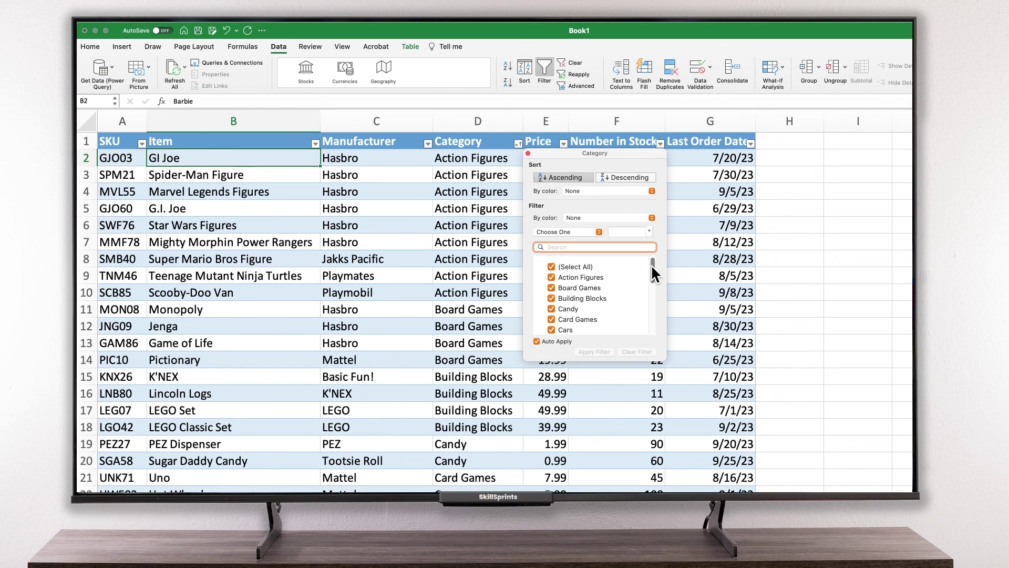
mouse_move(650, 264)
mouse_down()
mouse_move(643, 327)
mouse_move(646, 259)
mouse_up()
Step: Filter the Category column to Board Games only and move the filter window off the remaining rows
click(551, 266)
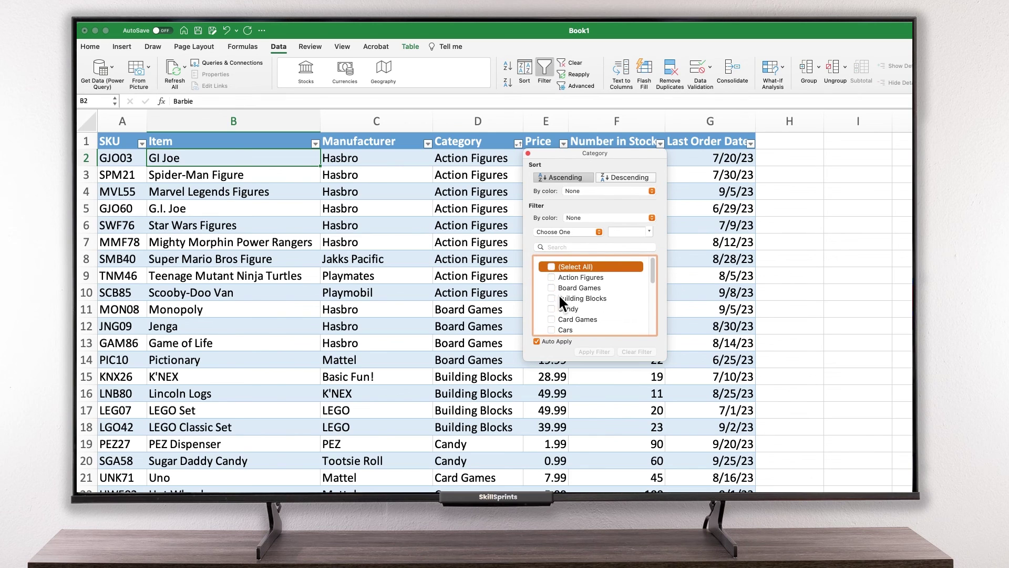
click(554, 289)
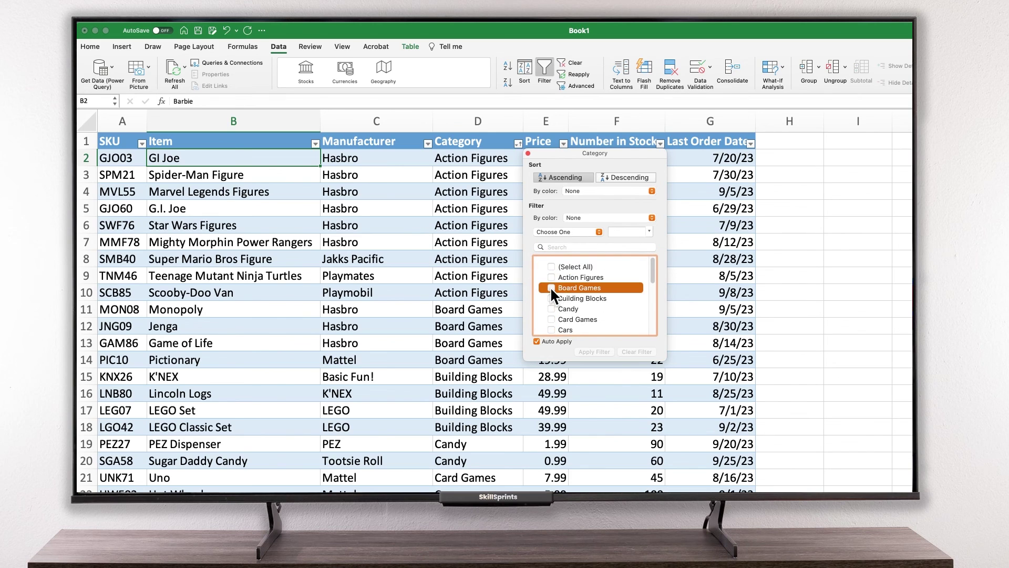
drag(621, 152, 603, 262)
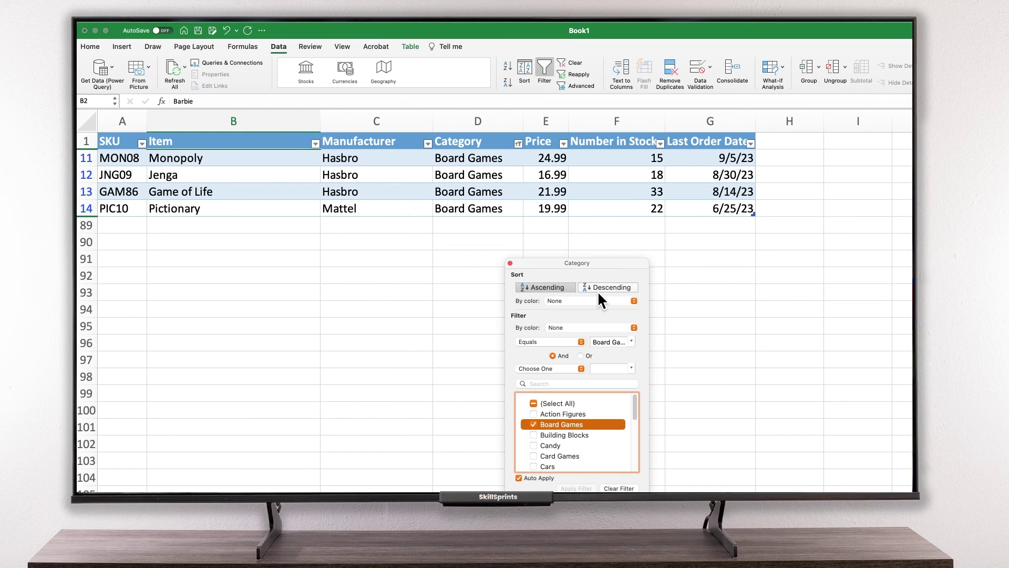
Step: Add Video Games, Remote Control and Electronics to the Category filter
scroll(584, 440, down, 5)
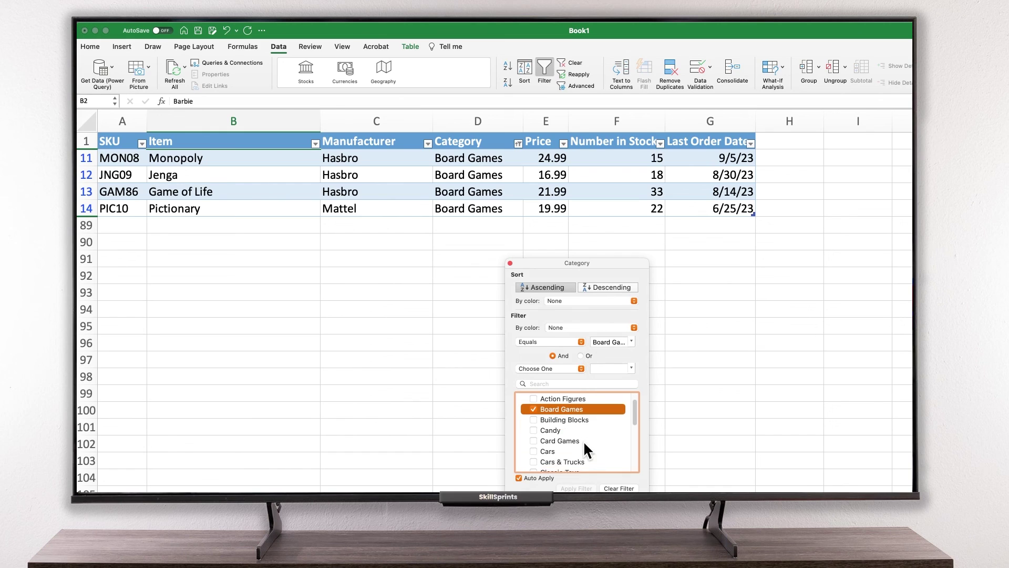
scroll(584, 438, down, 1)
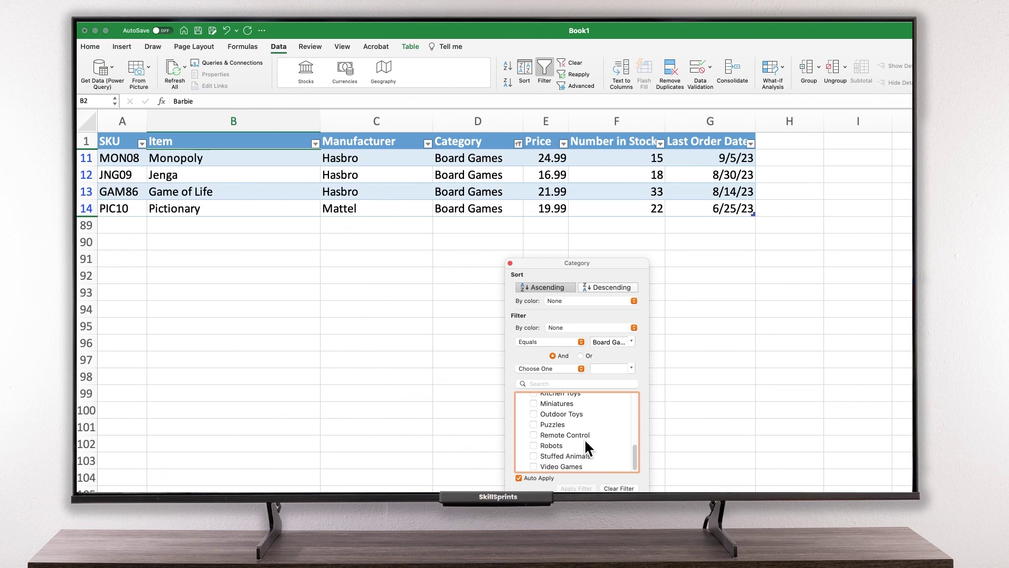
click(534, 466)
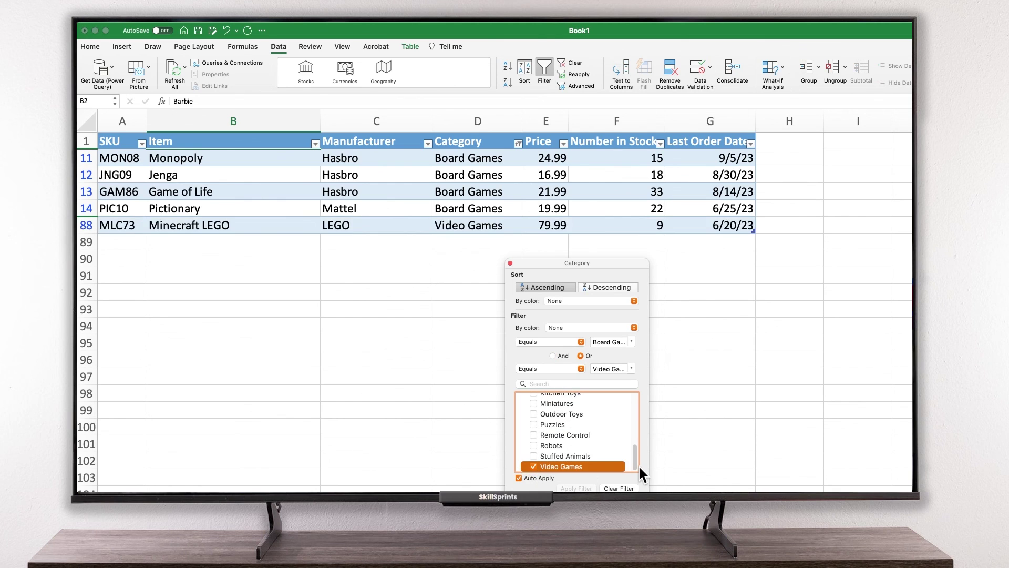
scroll(519, 449, up, 1)
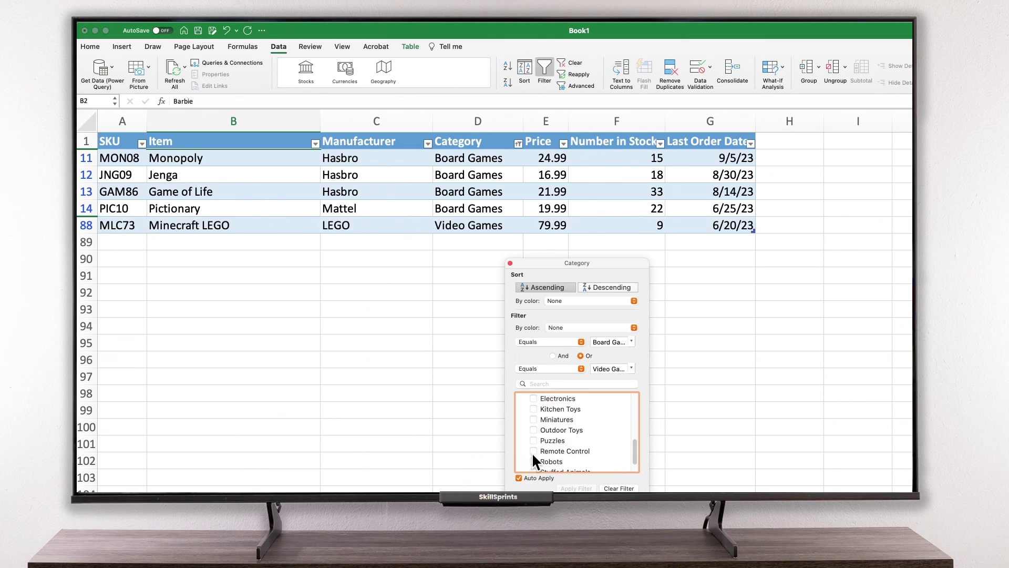
click(532, 452)
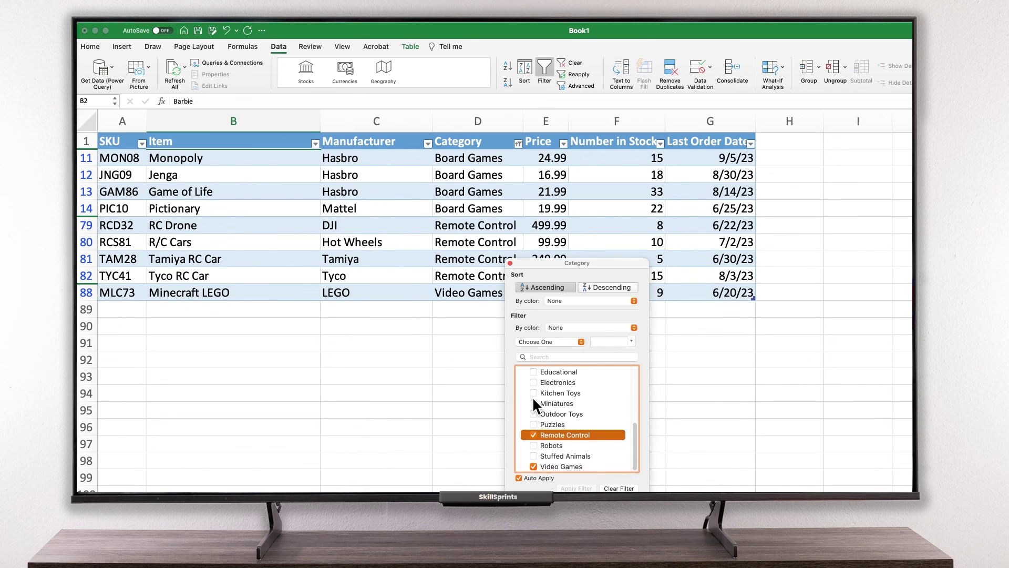
click(534, 382)
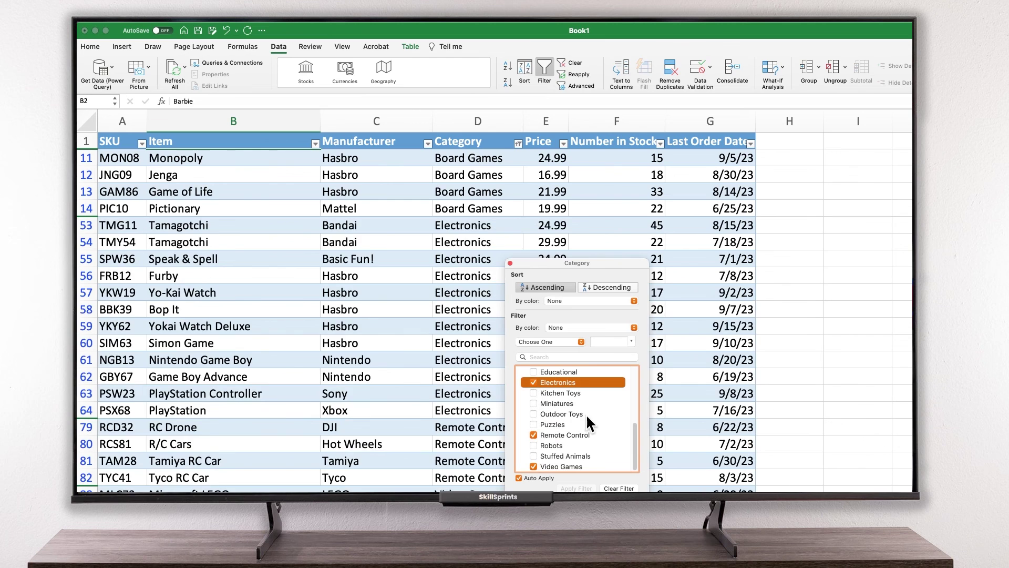
Step: Review the selected categories, clear the Category filter and close the filter window
scroll(588, 416, up, 5)
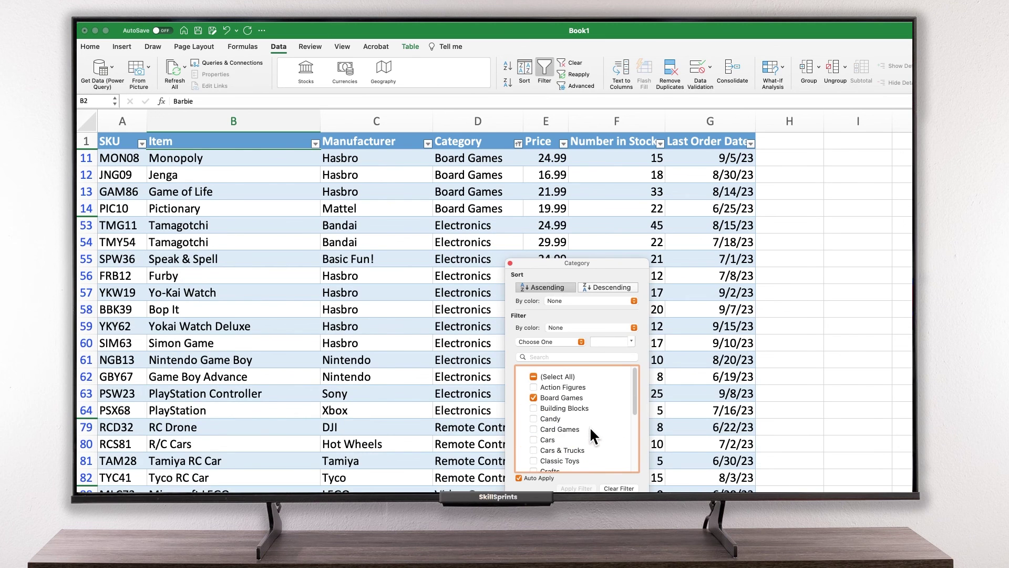
scroll(590, 427, down, 3)
scroll(590, 427, down, 2)
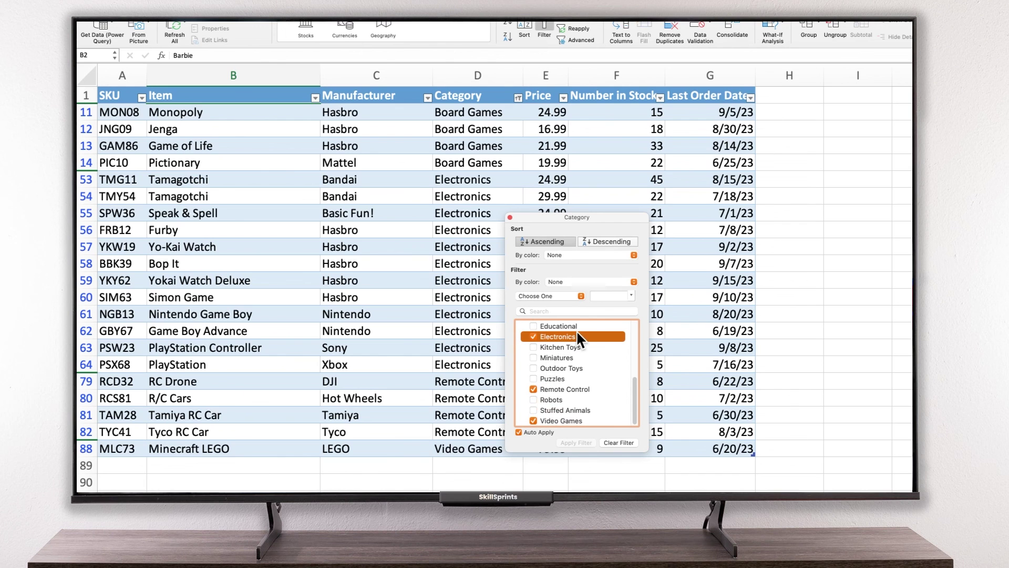
click(624, 445)
click(510, 217)
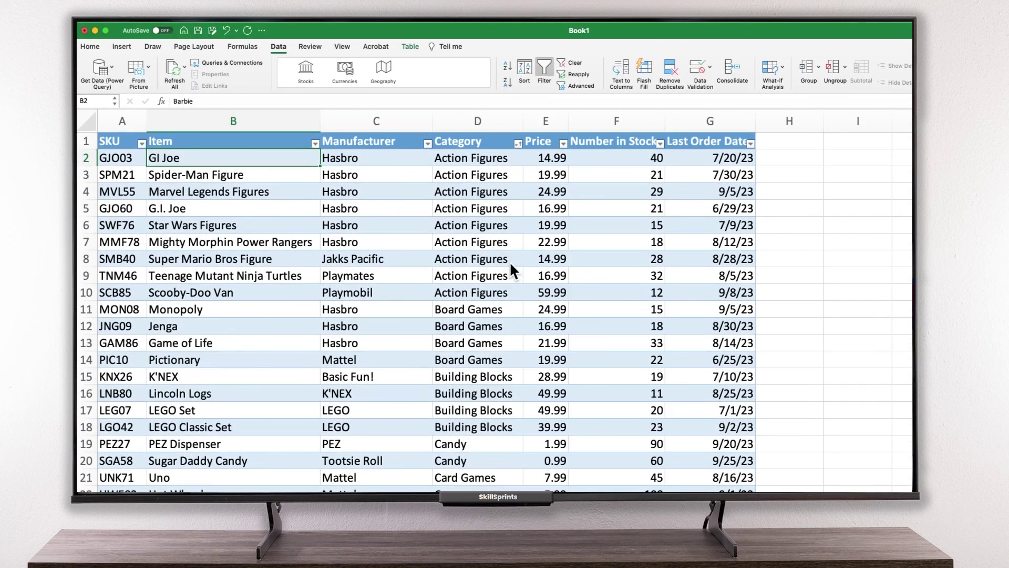